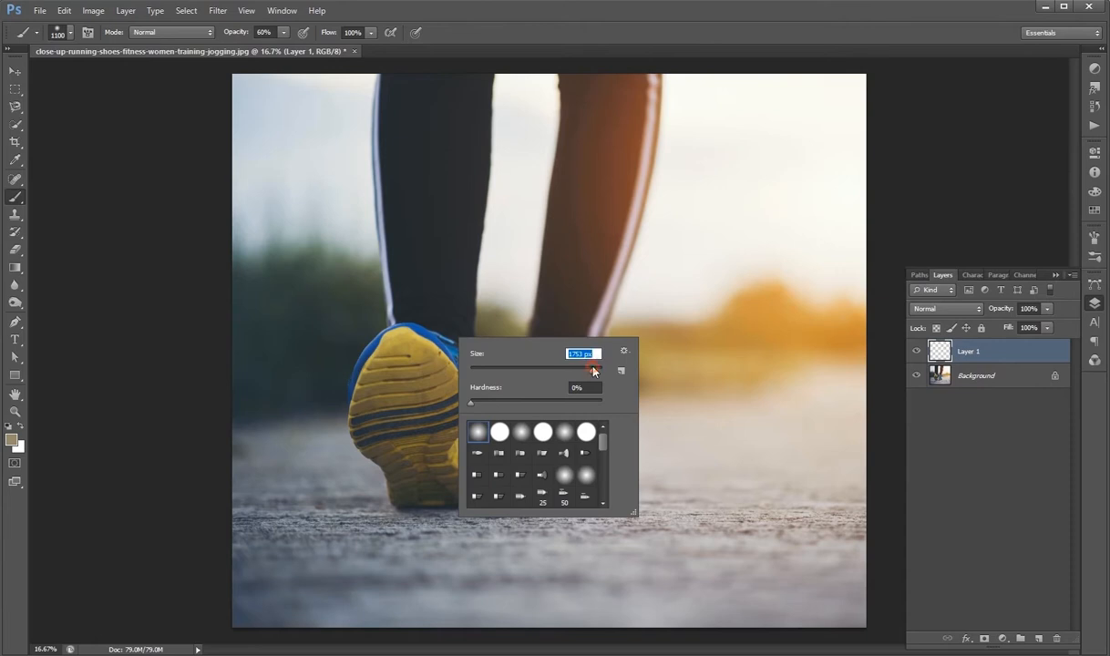
Step: Paint beige over the ground around the shoes on Layer 1 with a soft 1753 px brush at 60% opacity
left_click(513, 197)
key("ctrl+z")
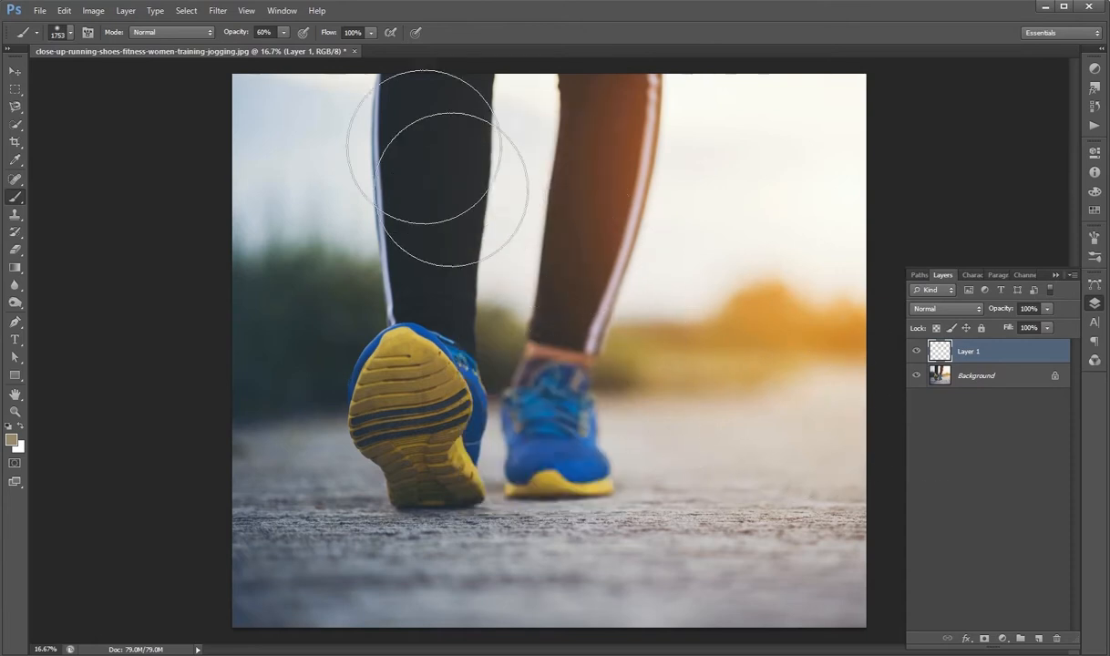
left_click(285, 34)
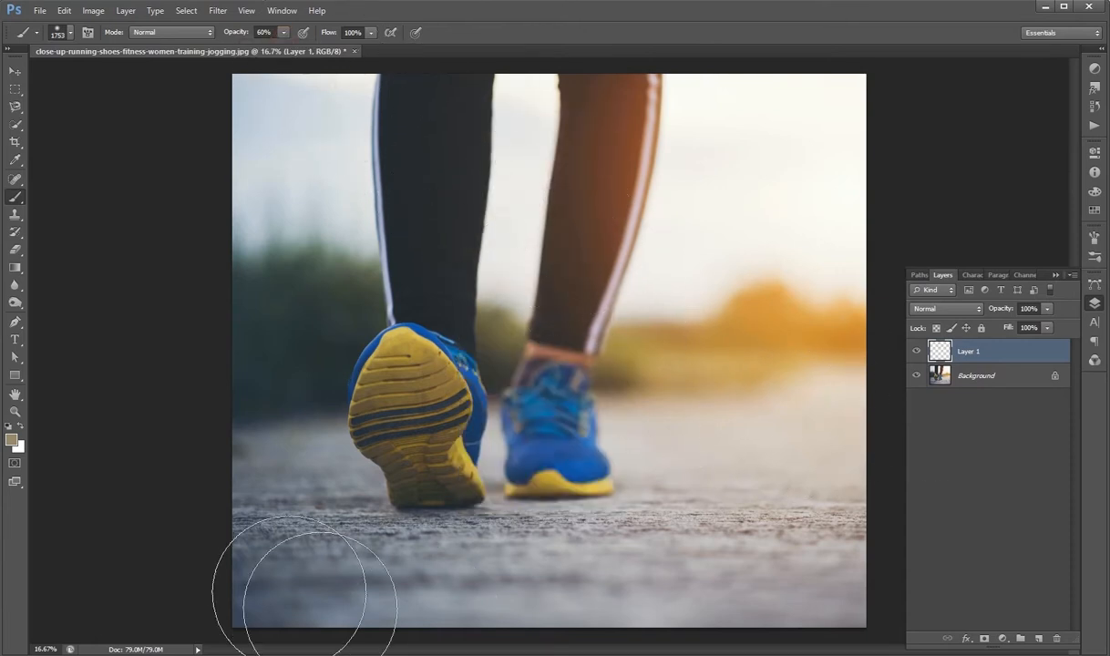
mouse_move(249, 564)
left_mouse_down()
mouse_move(460, 575)
mouse_move(364, 565)
mouse_move(404, 616)
mouse_move(762, 581)
mouse_move(892, 545)
mouse_move(820, 600)
mouse_move(816, 578)
mouse_move(834, 567)
mouse_move(852, 594)
mouse_move(829, 615)
mouse_move(489, 639)
mouse_move(784, 638)
left_mouse_up()
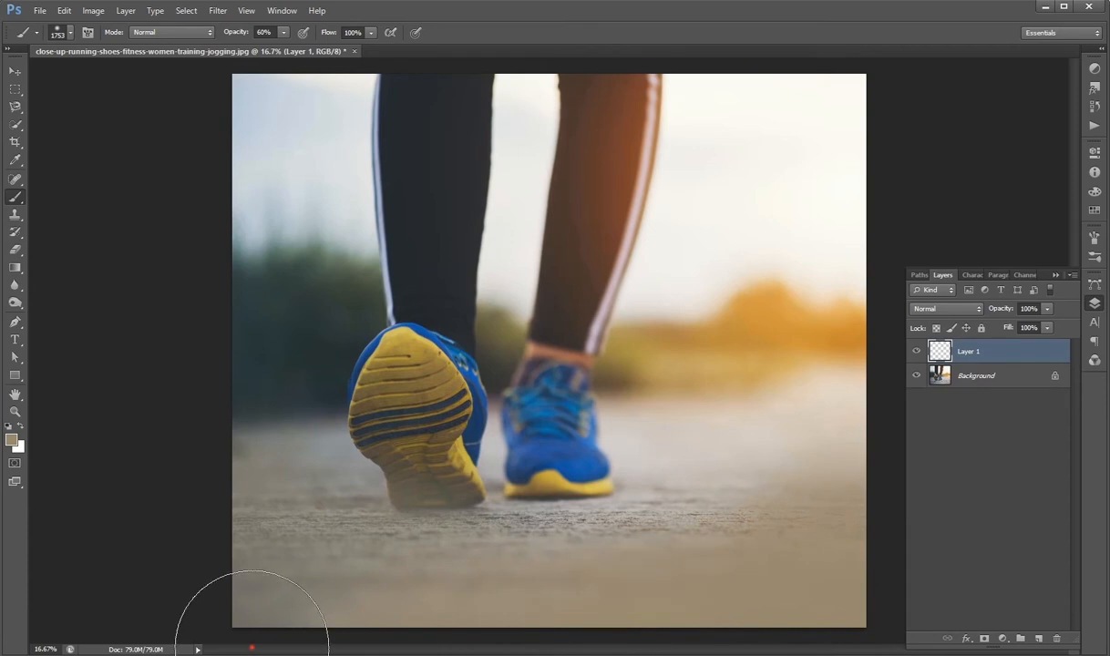
mouse_move(694, 560)
left_mouse_down()
mouse_move(749, 466)
mouse_move(682, 565)
mouse_move(496, 596)
mouse_move(750, 618)
mouse_move(842, 594)
mouse_move(719, 560)
mouse_move(659, 562)
left_mouse_up()
mouse_move(230, 555)
left_mouse_down()
mouse_move(235, 440)
mouse_move(280, 538)
mouse_move(244, 392)
mouse_move(300, 527)
mouse_move(434, 602)
mouse_move(349, 599)
mouse_move(747, 573)
left_mouse_up()
Step: Erase the beige paint's upper edge below the horizon with a soft 1500 px Eraser
key("e")
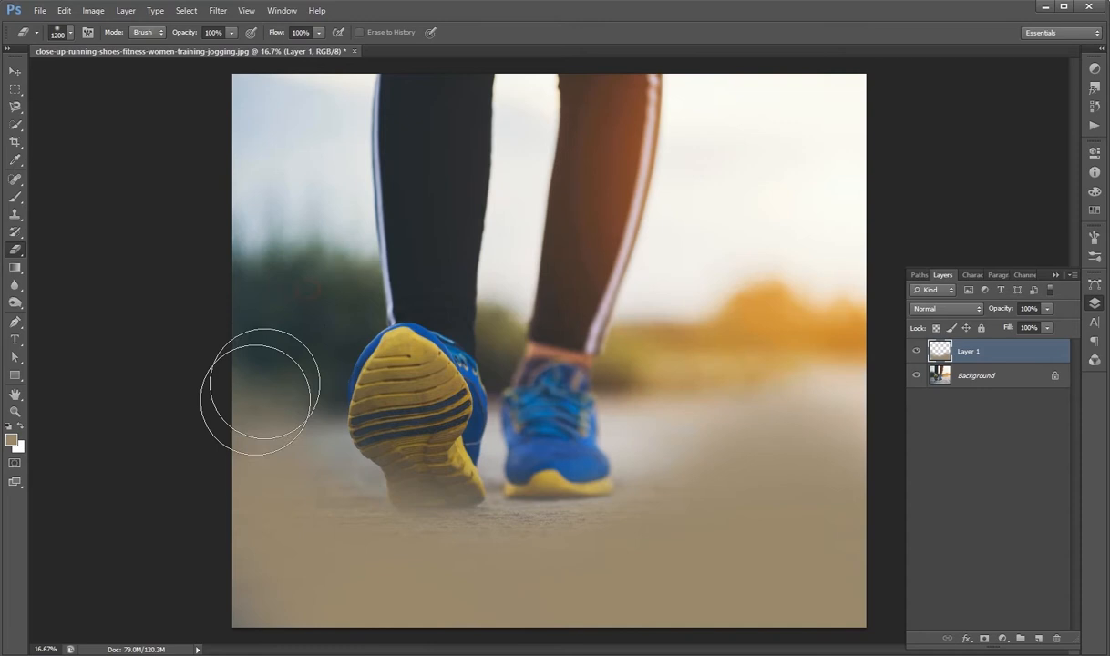
right_click(362, 288)
left_click(375, 347)
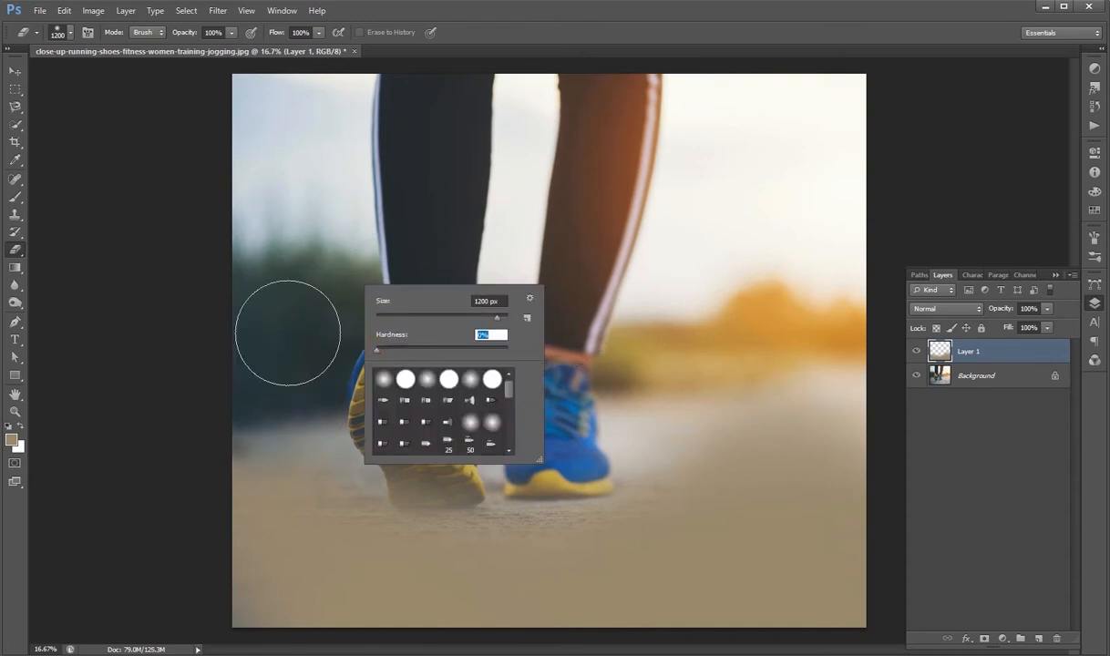
left_click(196, 277)
key("bracketright")
key("bracketright")
key("bracketright")
mouse_move(732, 327)
left_mouse_down()
mouse_move(751, 359)
mouse_move(833, 387)
left_mouse_up()
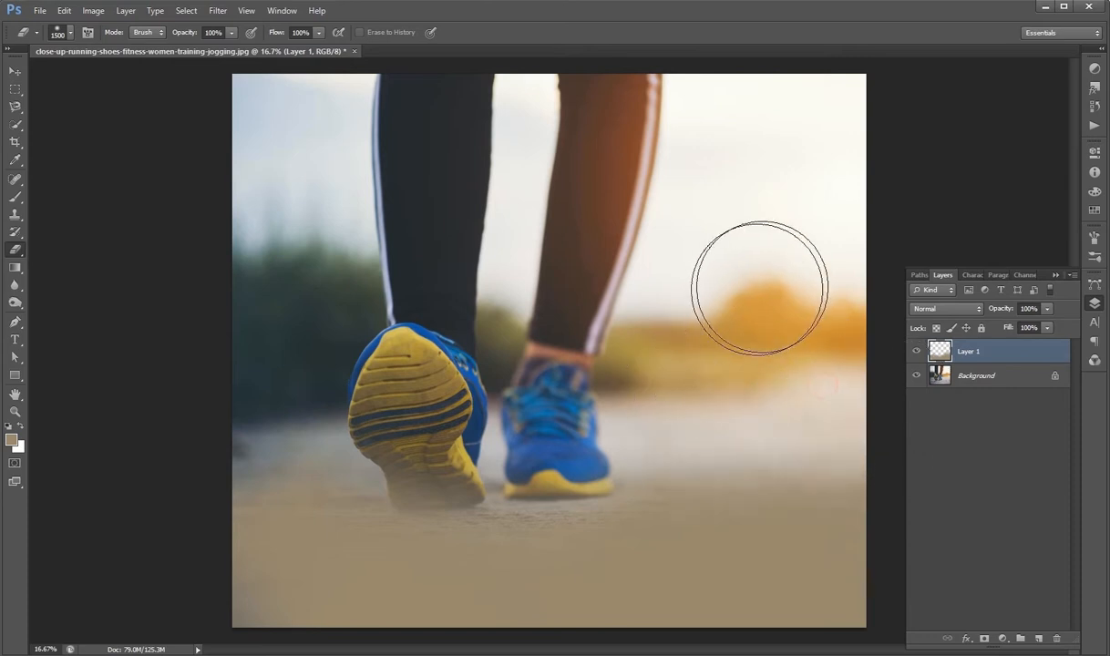
Step: Save the image as a layered PSD under its existing file name with Maximize Compatibility on
key("v")
key("ctrl+shift+s")
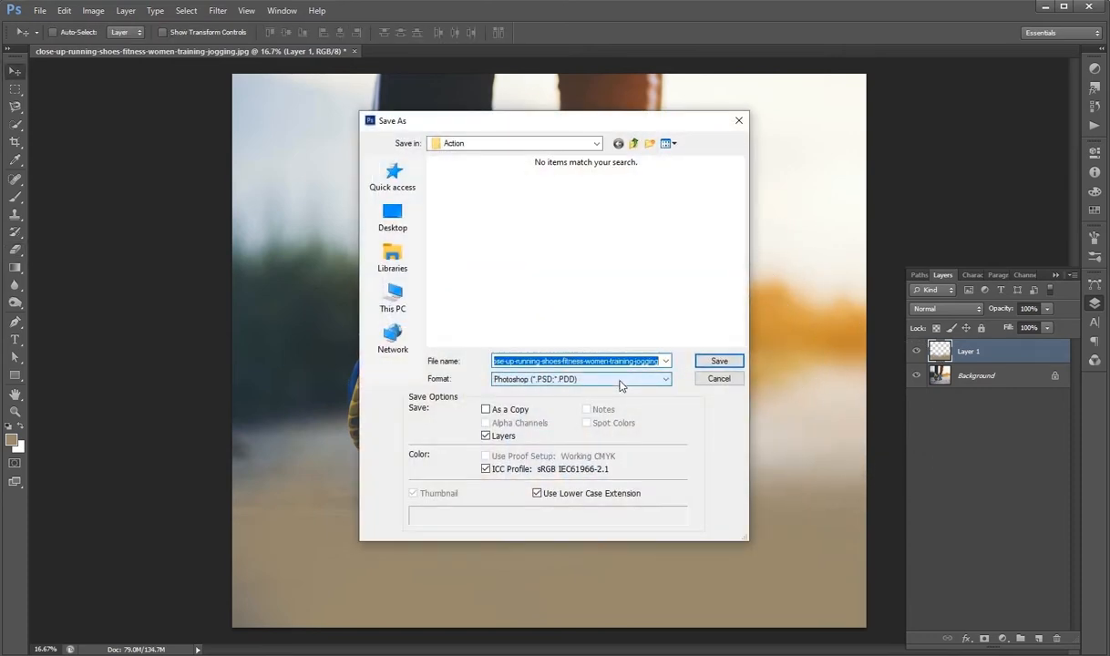
left_click(716, 363)
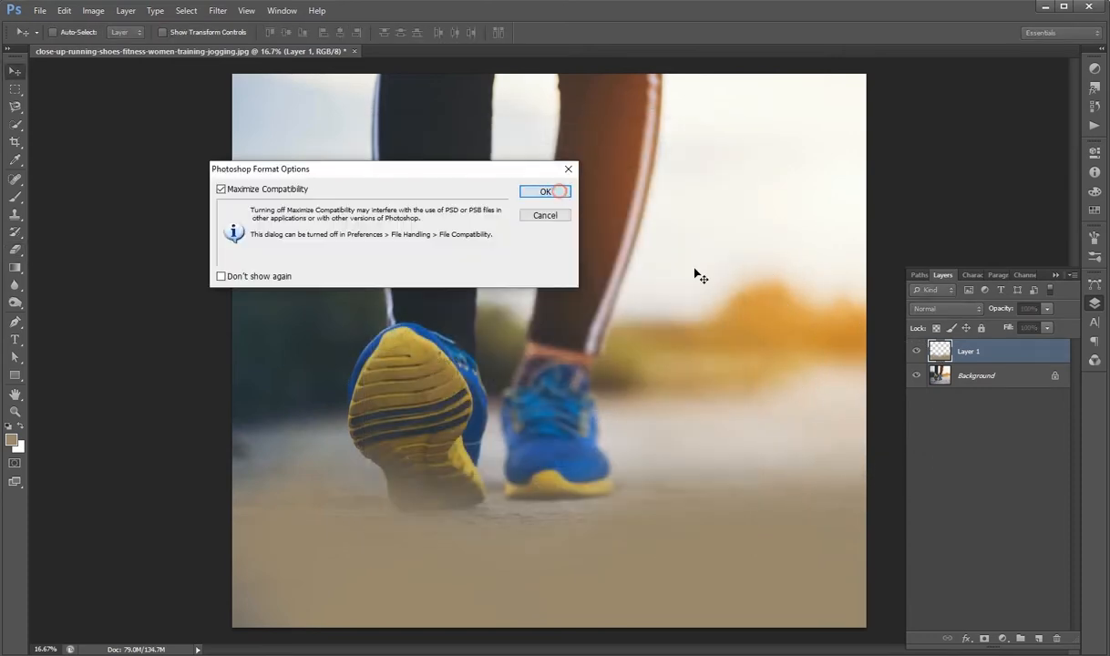
key("Return")
key("ctrl+s")
left_click(553, 247)
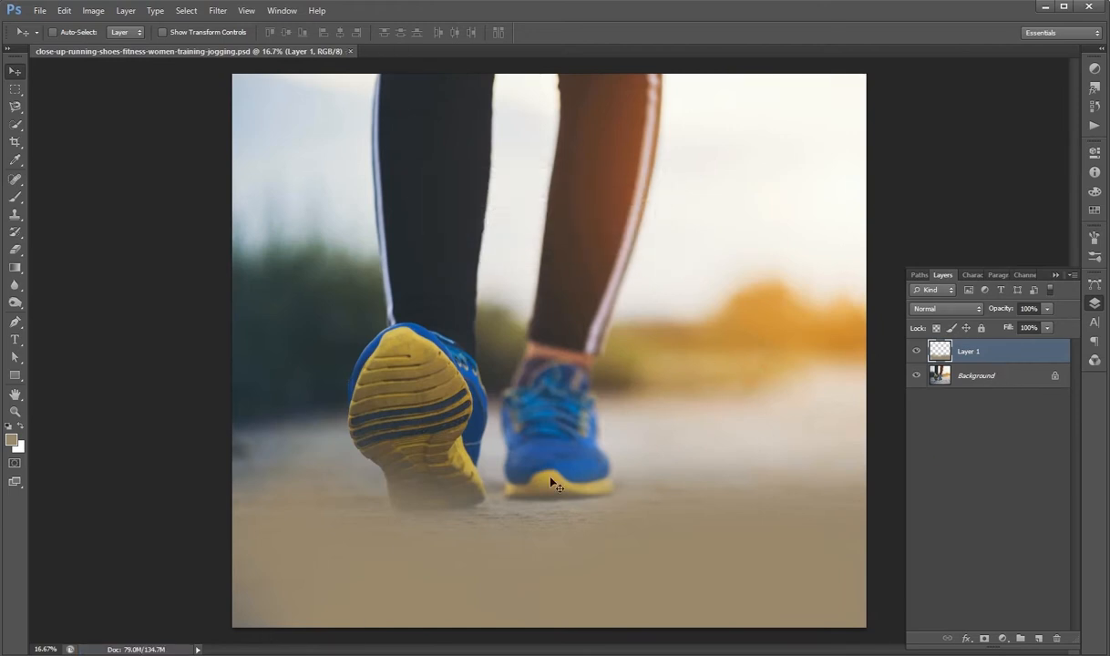
Step: Open Man.png and bring the man into the running-shoes document as a new layer
key("ctrl+o")
left_click(538, 306)
double_click(536, 308)
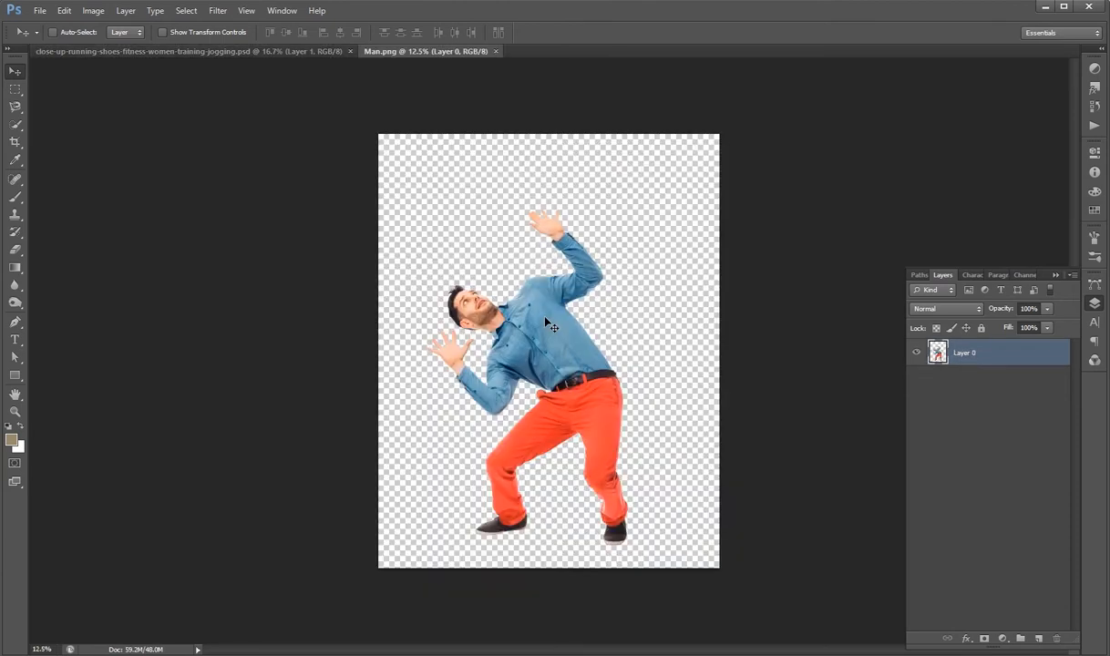
left_click_drag(547, 324, 446, 216)
left_click_drag(223, 52, 643, 424)
Step: Scale the man down to a tiny figure, flip him horizontally and place him beneath the raised shoe sole
key("ctrl+r")
key("ctrl+t")
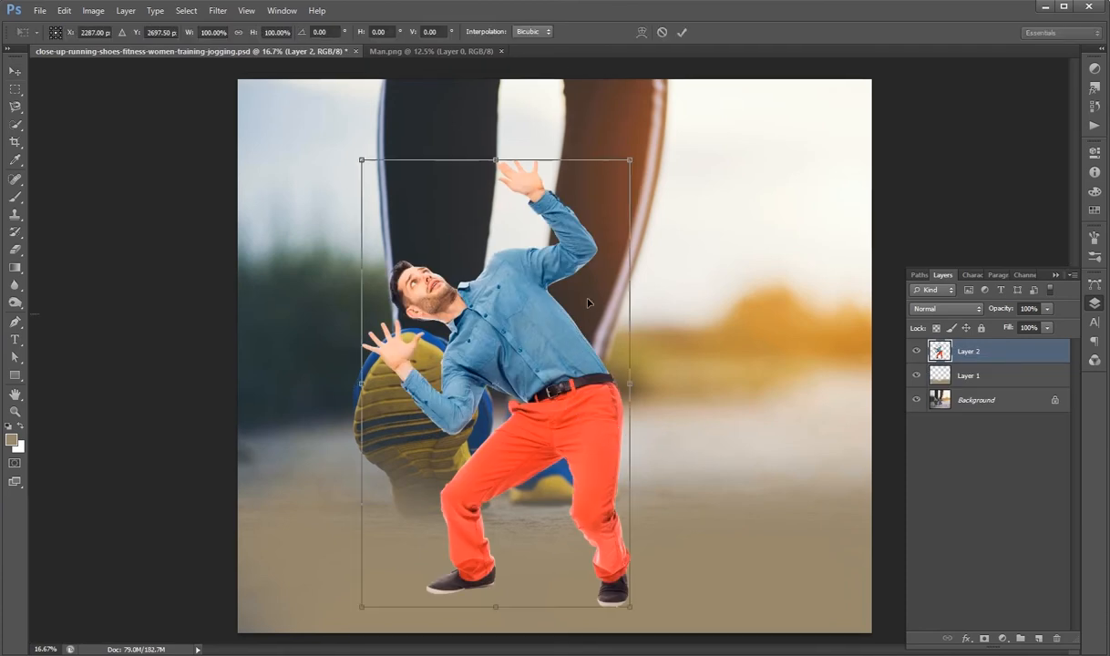
key("ctrl+r")
left_click_drag(626, 157, 455, 515)
right_click(374, 547)
left_click(428, 529)
left_click_drag(516, 548, 500, 491)
key("Return")
left_click(1006, 374)
left_click(954, 310)
left_click(939, 321)
left_click(929, 346)
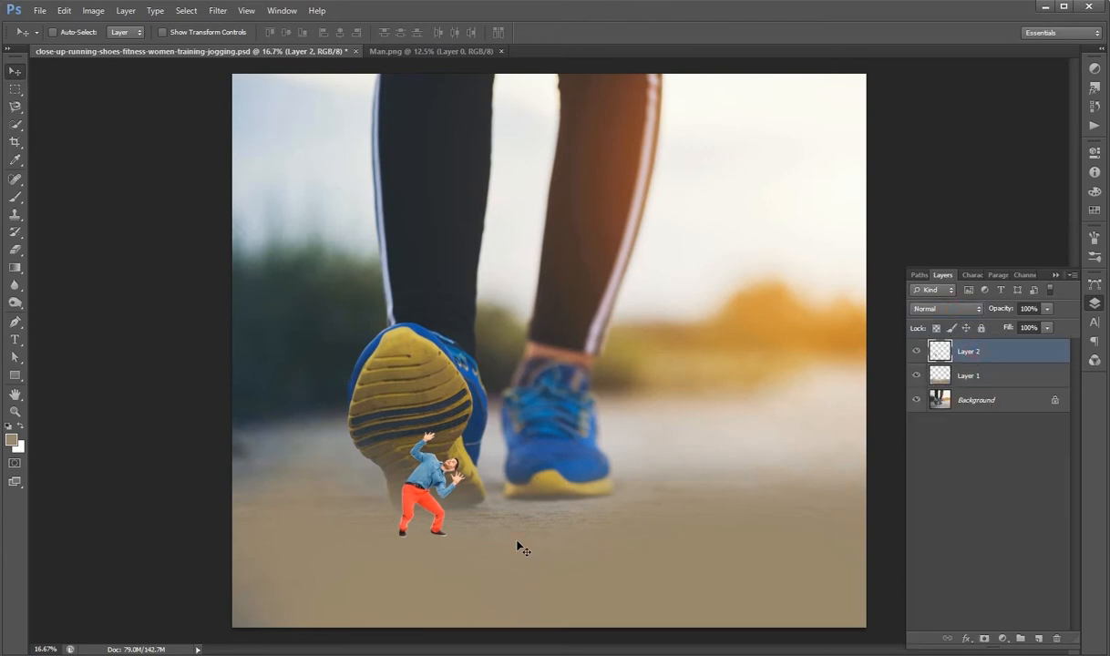
Step: Scale the man down slightly more with Free Transform
key("ctrl+t")
left_click_drag(471, 430, 458, 443)
right_click(437, 429)
left_click(601, 534)
key("Return")
Step: Nudge the man into position on the ground under the raised shoe and save the document
key("Right")
key("Right")
key("Right")
key("Right")
key("Up")
key("Up")
key("Up")
key("Left")
key("Left")
key("Left")
key("Up")
key("Up")
key("ctrl+s")
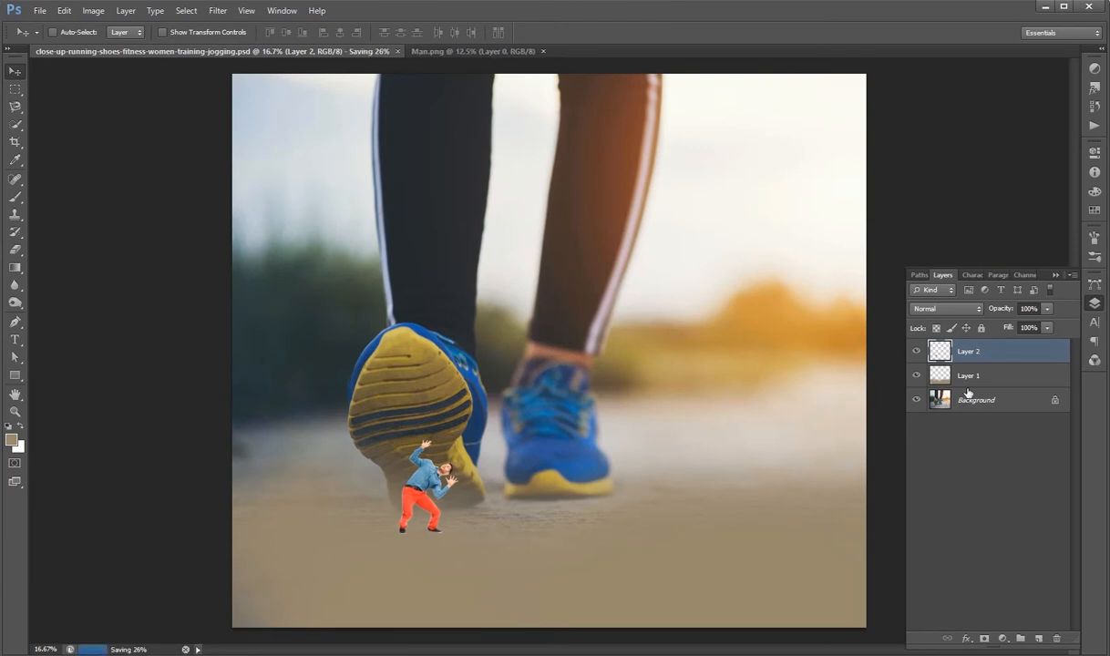
Step: Set Layer 1's blend mode to Multiply, duplicate the layer to darken the ground and save
left_click(968, 377)
left_click(947, 308)
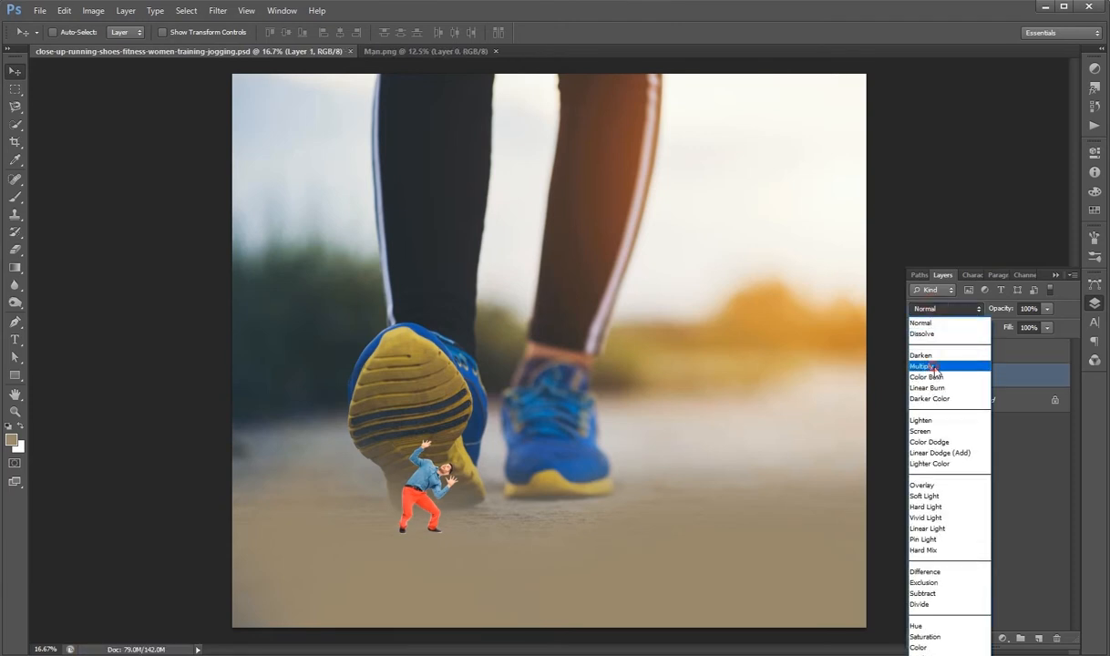
left_click(934, 367)
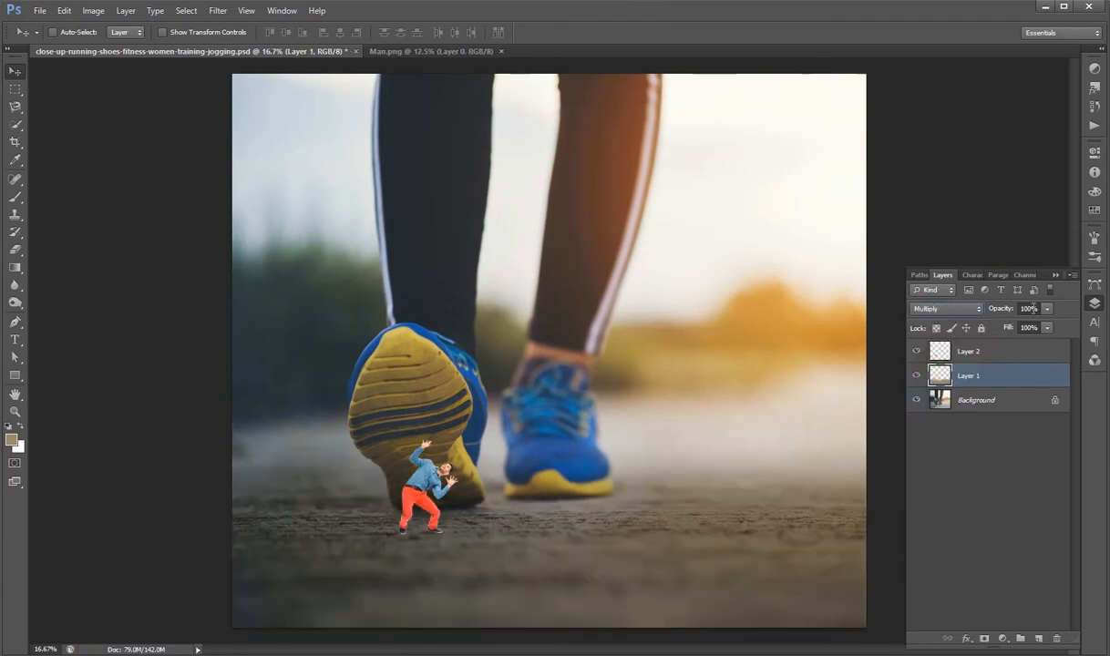
key("ctrl+j")
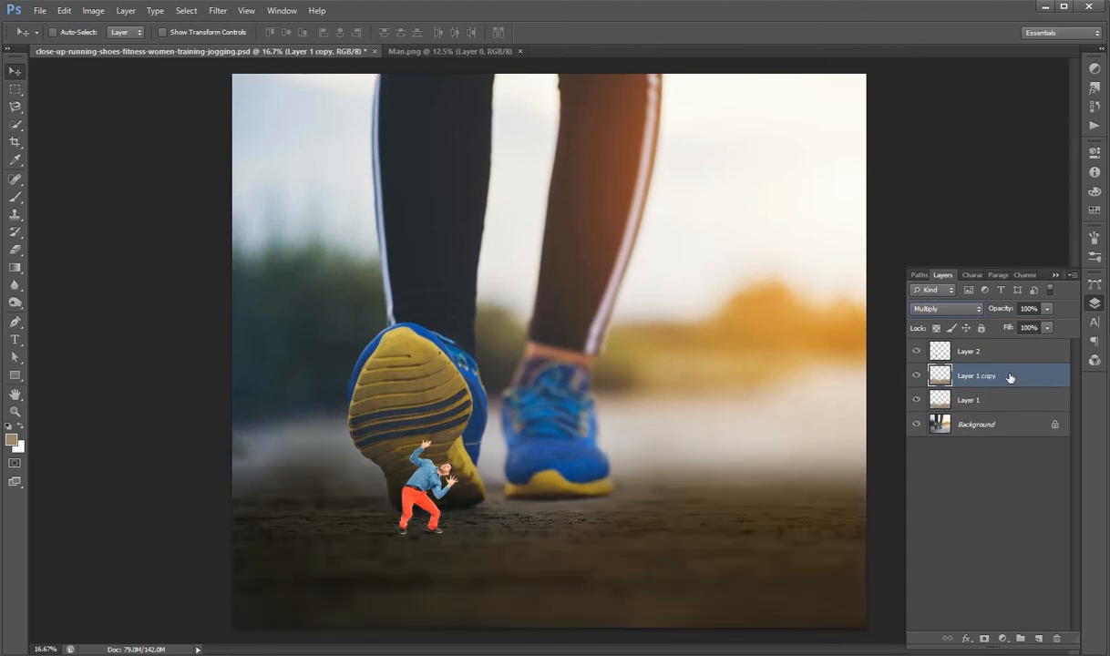
key("ctrl+s")
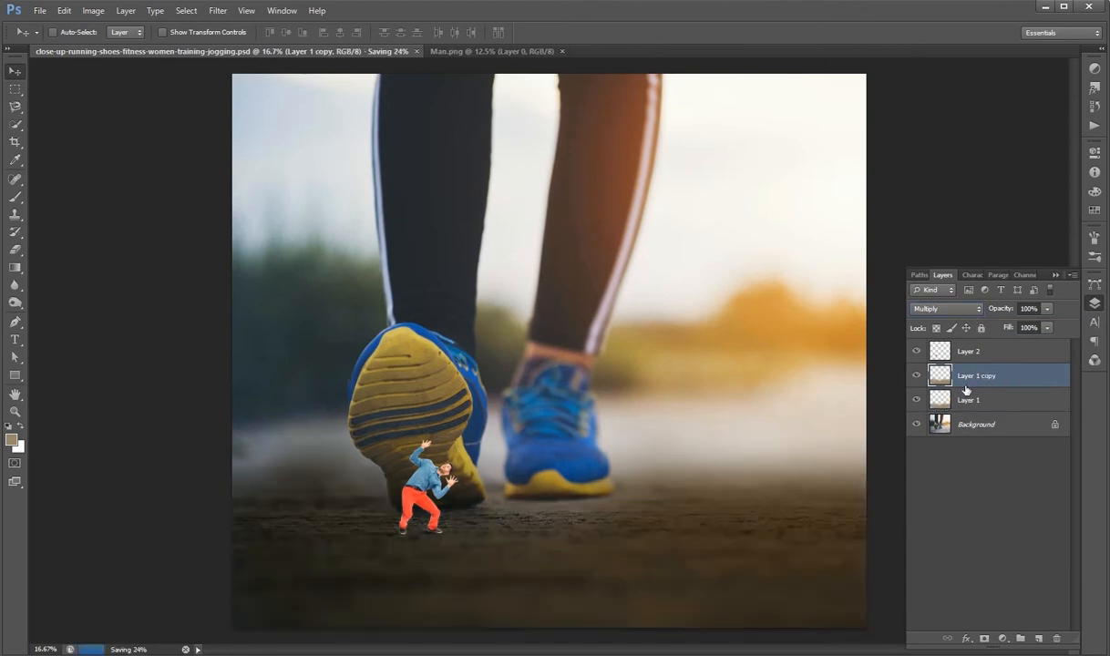
Step: Brush more beige over the ground on Layer 1 copy at 60% opacity and save the document
key("b")
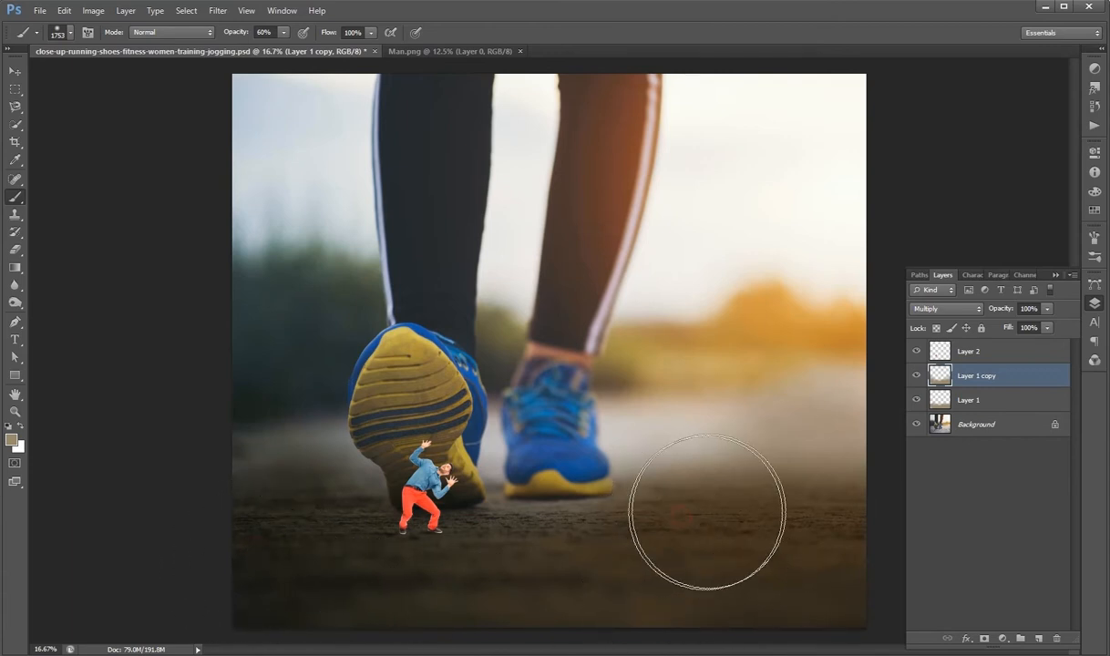
key("v")
key("ctrl+s")
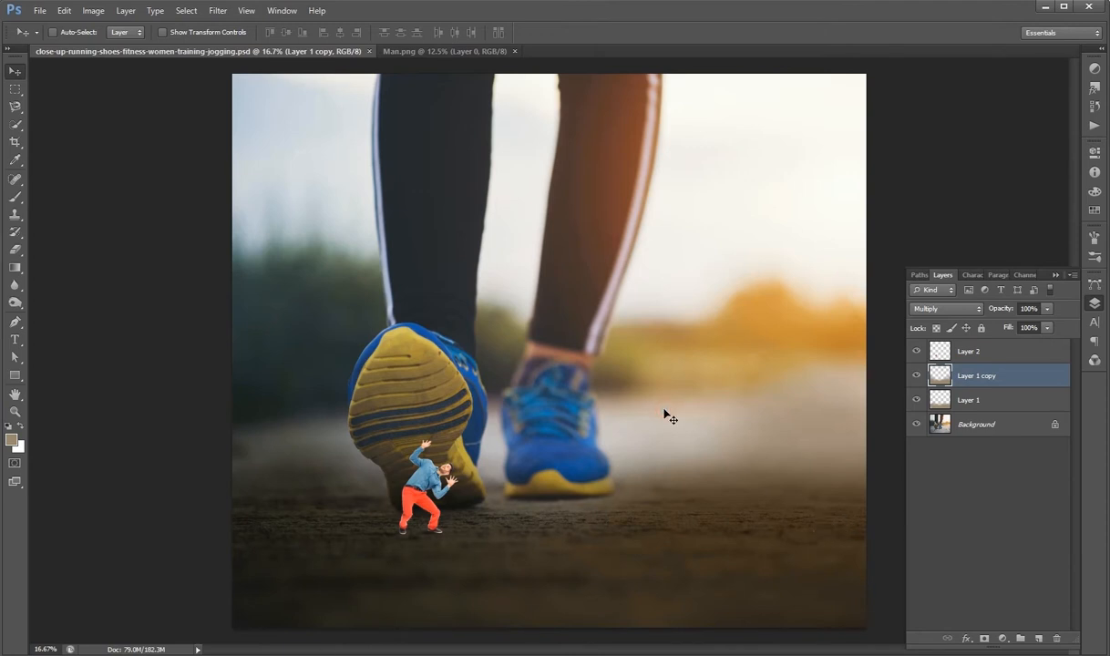
Step: Bring the helicopter from Helicopter.png into the running-shoes document and close both source images
key("ctrl+o")
double_click(460, 299)
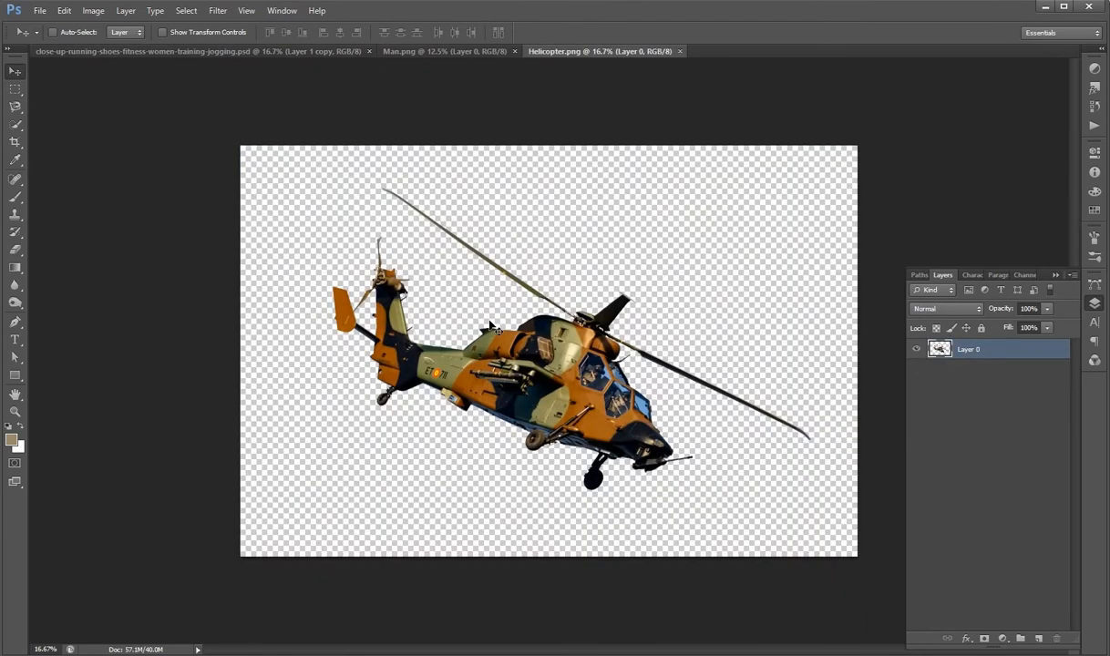
left_click_drag(490, 325, 453, 262)
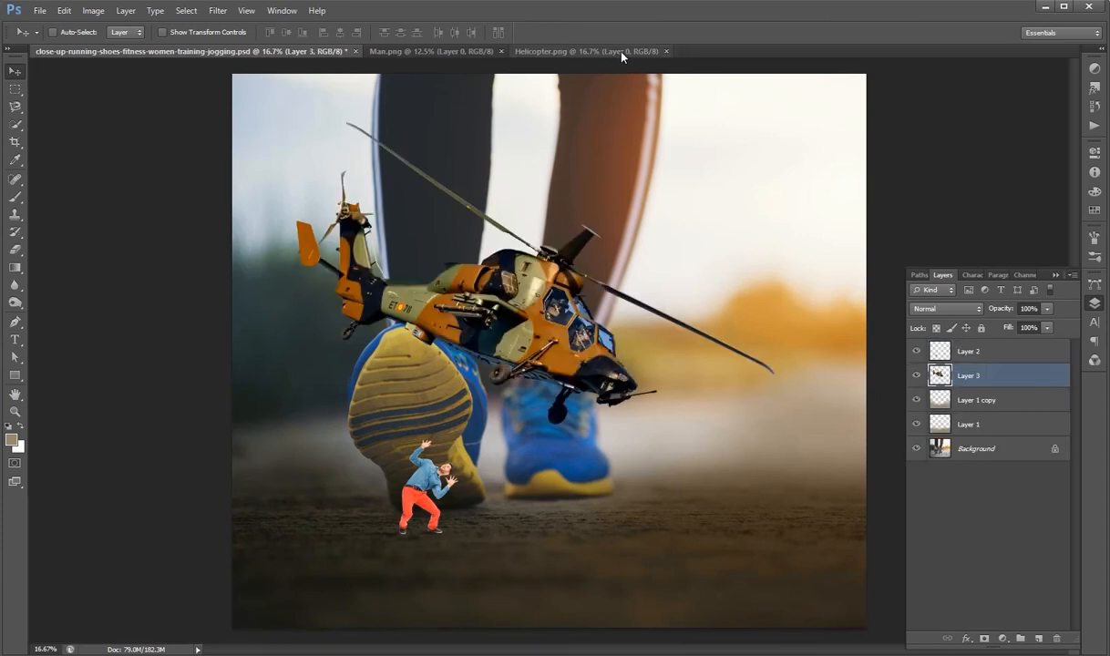
left_click(681, 51)
left_click(501, 51)
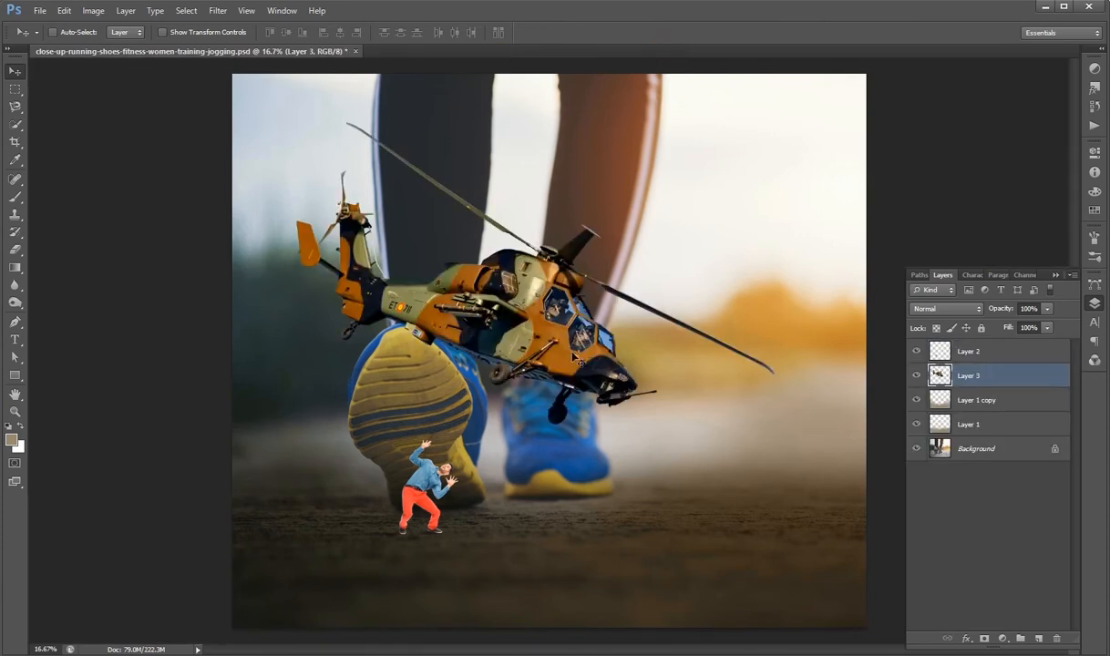
Step: Flip the helicopter horizontally, scale it down and move it into the sky beside the right leg
key("ctrl+t")
right_click(542, 324)
left_click(603, 523)
key("Return")
key("ctrl+t")
left_click_drag(772, 124, 617, 228)
key("Return")
left_click_drag(541, 341, 802, 206)
Step: Select the right trouser leg on the Background layer using Quick Selection with a 300 px brush
left_click(994, 449)
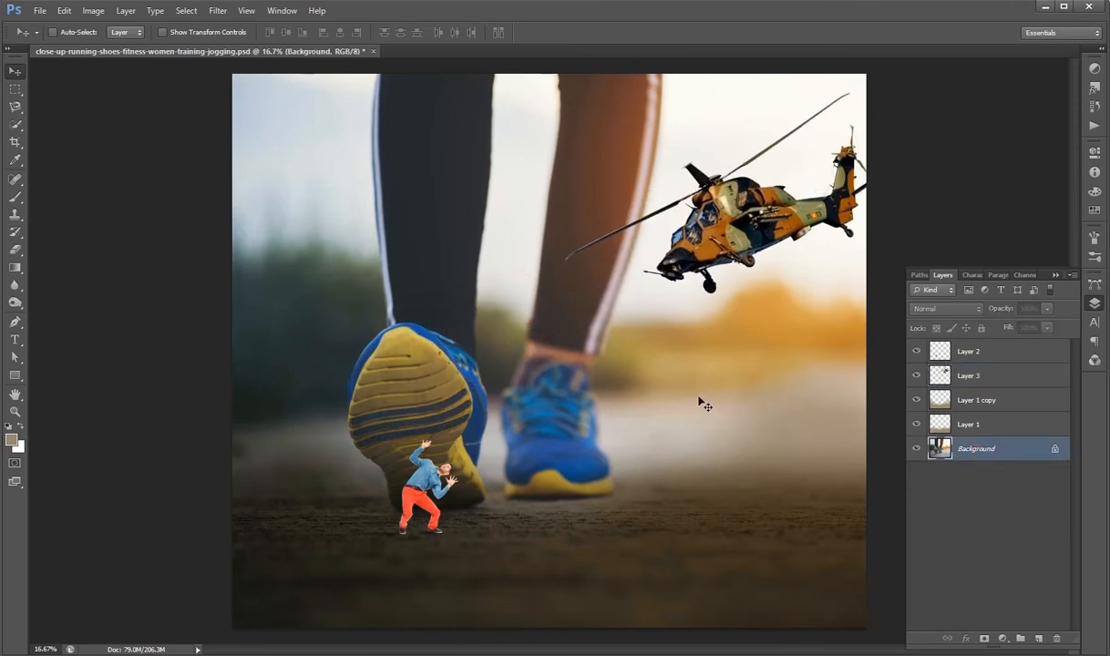
key("w")
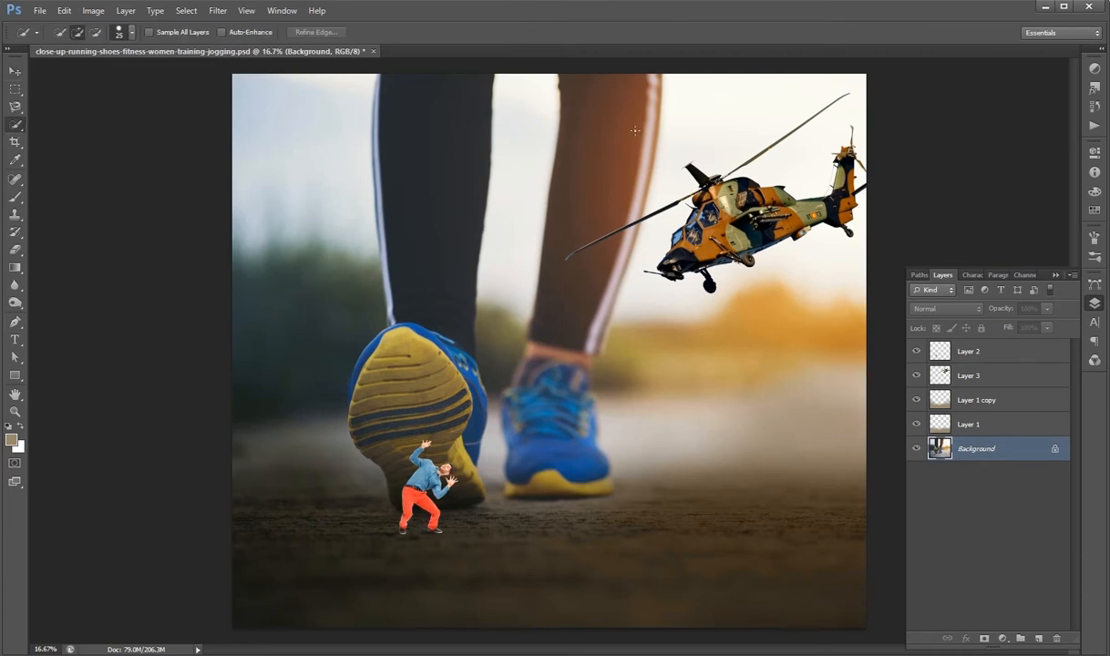
key("bracketright")
key("bracketright")
key("bracketright")
key("bracketright")
key("bracketright")
key("bracketright")
key("bracketright")
mouse_move(636, 157)
left_mouse_down()
mouse_move(600, 268)
mouse_move(607, 248)
mouse_move(589, 362)
left_mouse_up()
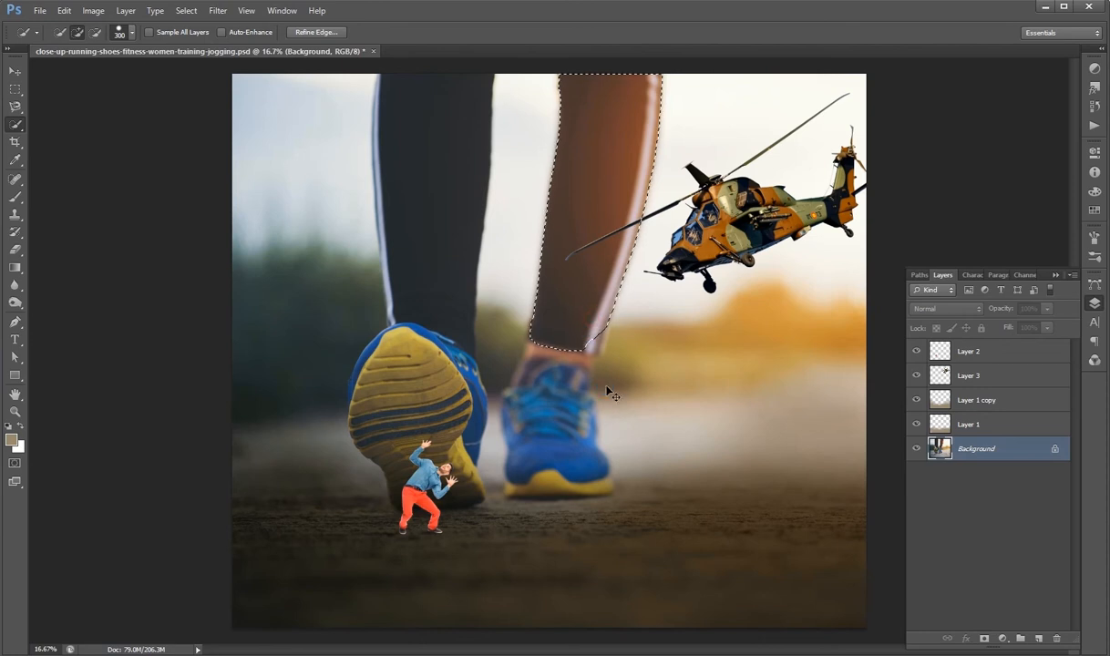
Step: Copy the selected leg to a new layer and move that layer above the helicopter layer
key("ctrl+j")
key("v")
left_click_drag(976, 451, 975, 365)
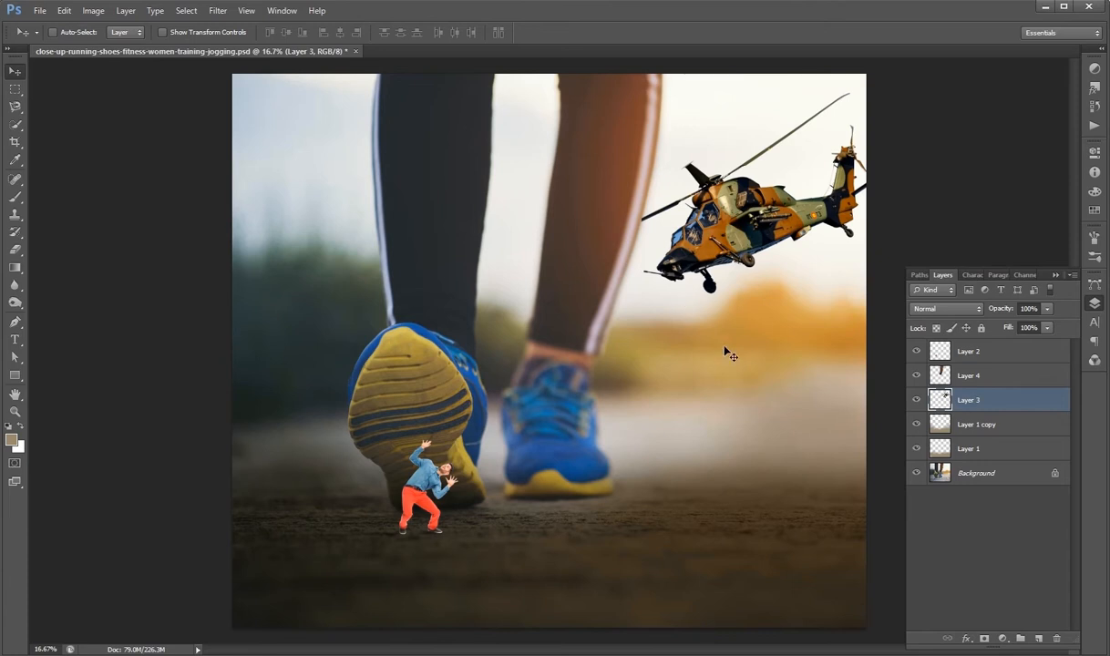
Step: Reapply the last blur filter to the helicopter, move it farther into the upper-right corner of the photo and save
key("ctrl+f")
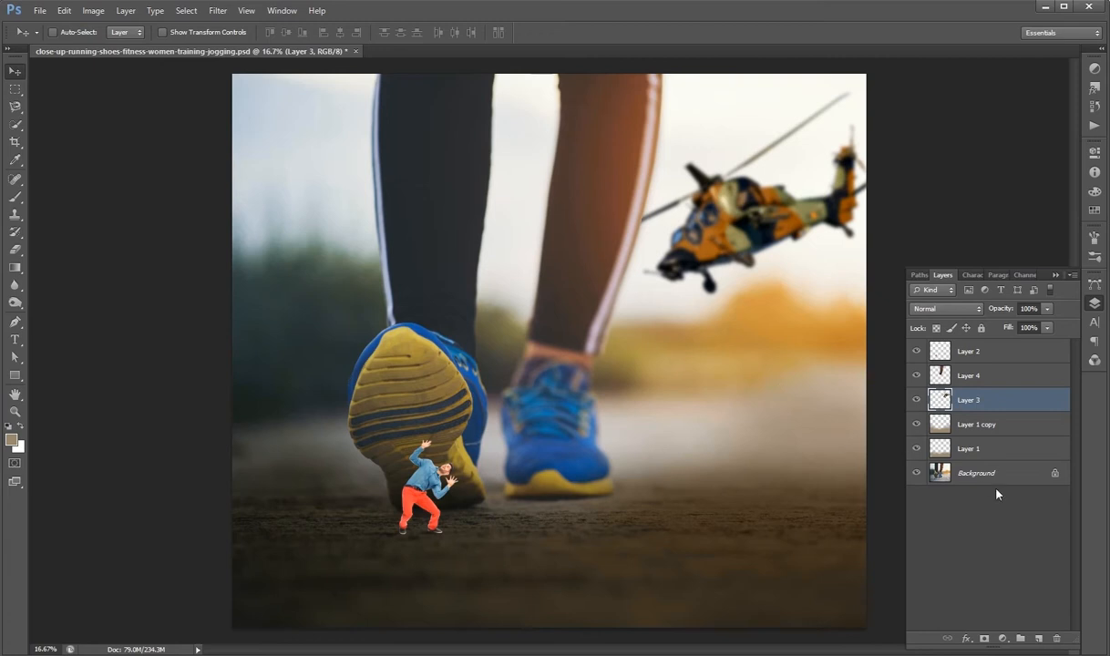
mouse_move(882, 316)
left_mouse_down()
mouse_move(909, 278)
mouse_move(771, 168)
mouse_move(722, 193)
mouse_move(814, 216)
mouse_move(770, 205)
mouse_move(777, 194)
mouse_move(761, 183)
mouse_move(782, 175)
left_mouse_up()
key("ctrl+s")
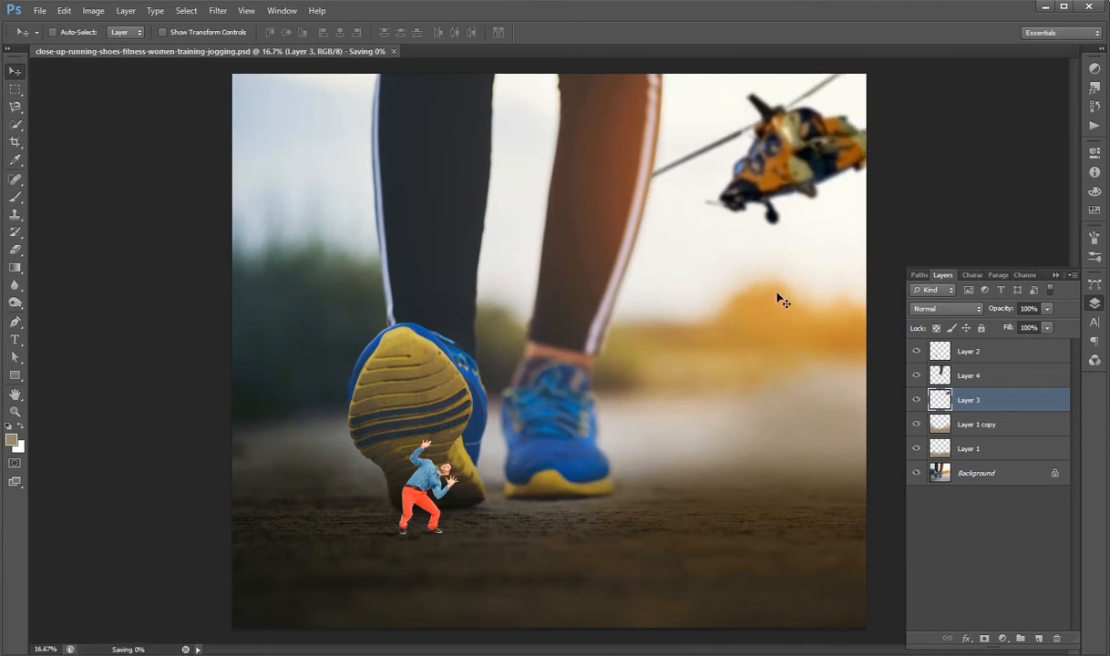
Step: Rotate the helicopter slightly counterclockwise with Free Transform so its nose points farther down
key("ctrl+t")
left_click_drag(793, 389, 782, 392)
key("Return")
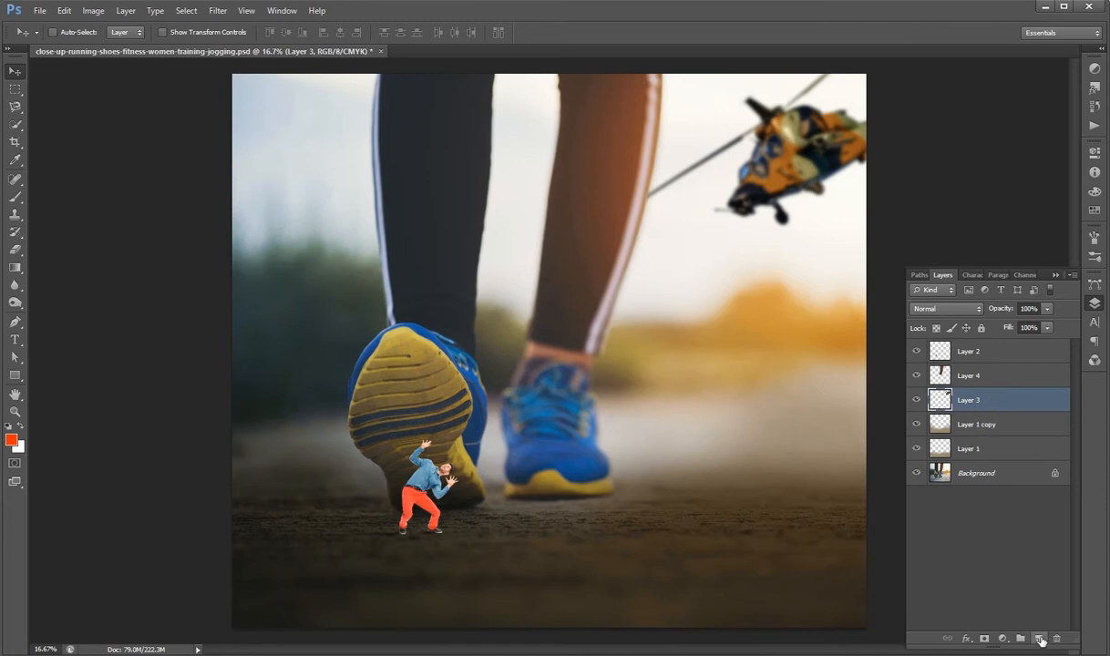
Step: Add a new layer above the helicopter and draw a short diagonal Pen path out from its nose
left_click(1040, 639)
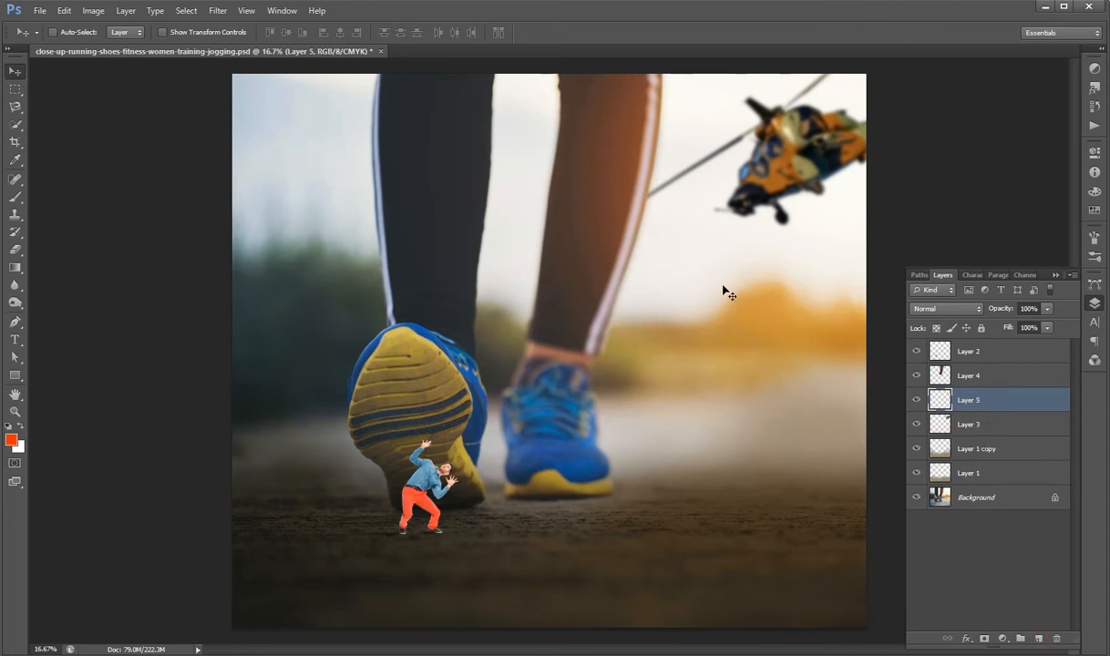
key("p")
left_click(726, 215)
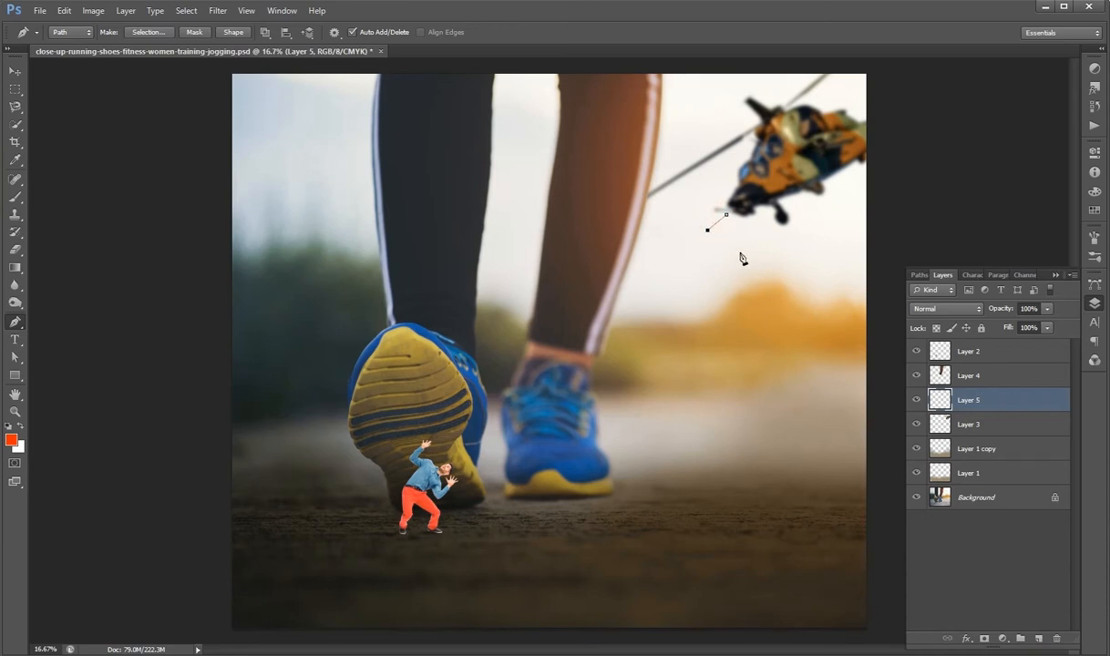
right_click(742, 259)
left_click(782, 341)
Step: Stroke the work path in the orange-red foreground color on Layer 5 and delete the path
left_click(916, 275)
right_click(939, 293)
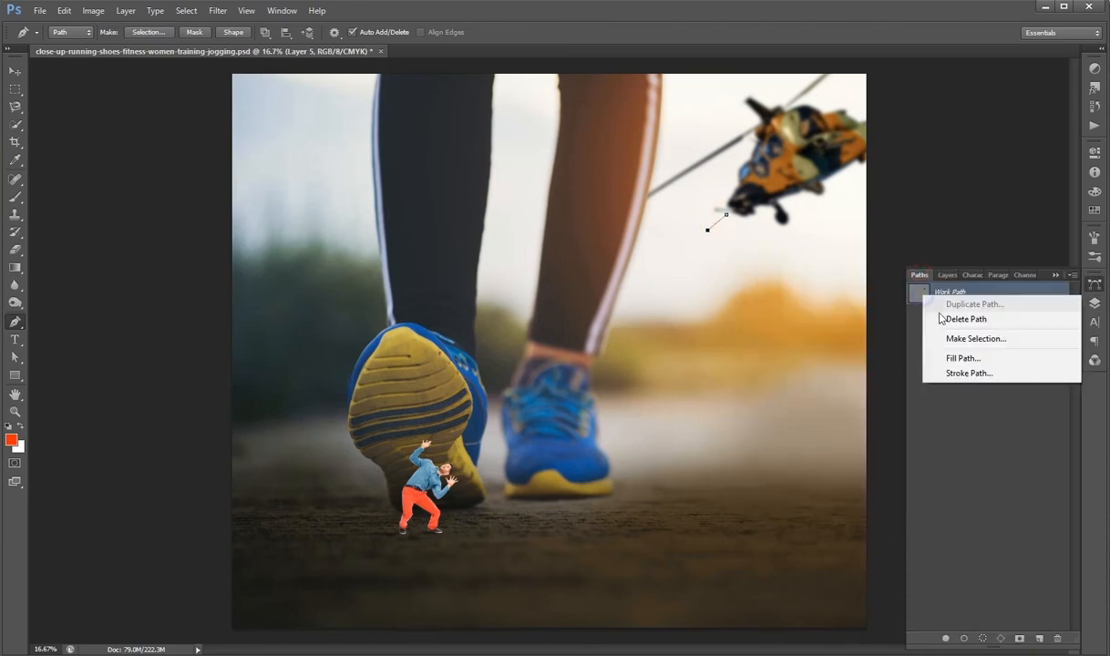
left_click(962, 374)
key("p")
key("Return")
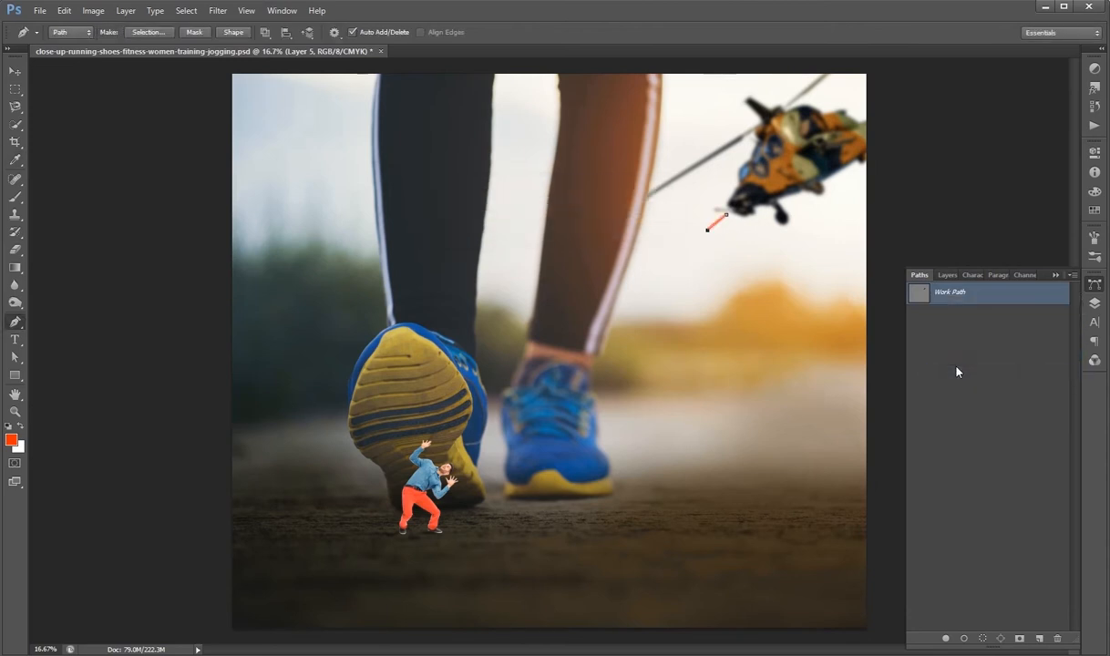
right_click(964, 298)
left_click(1002, 314)
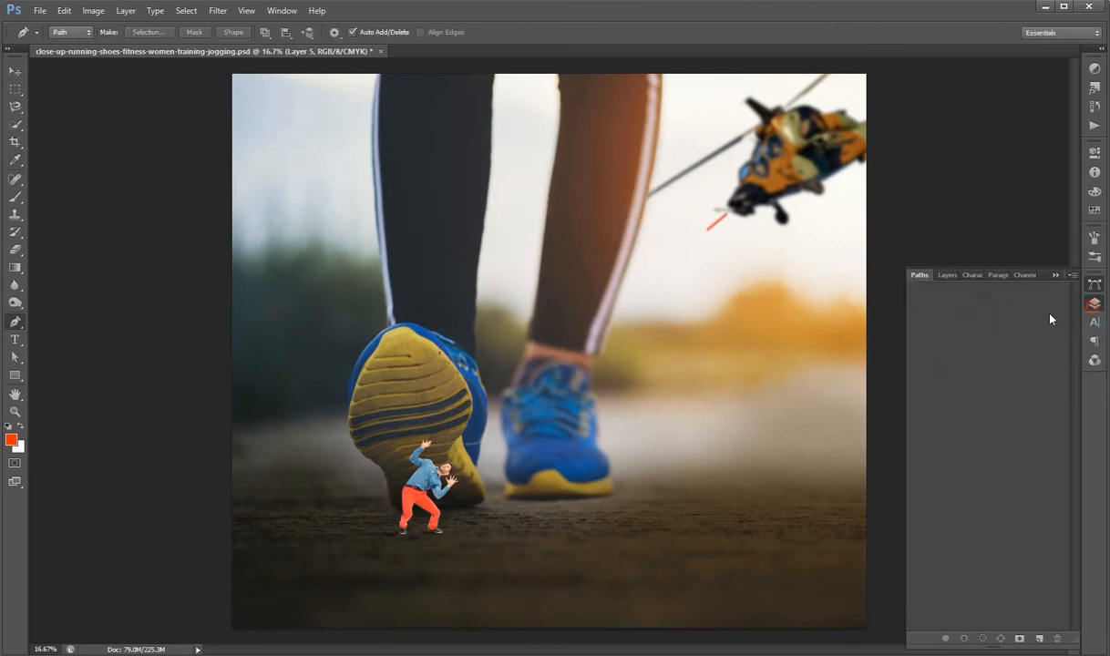
left_click(944, 275)
key("v")
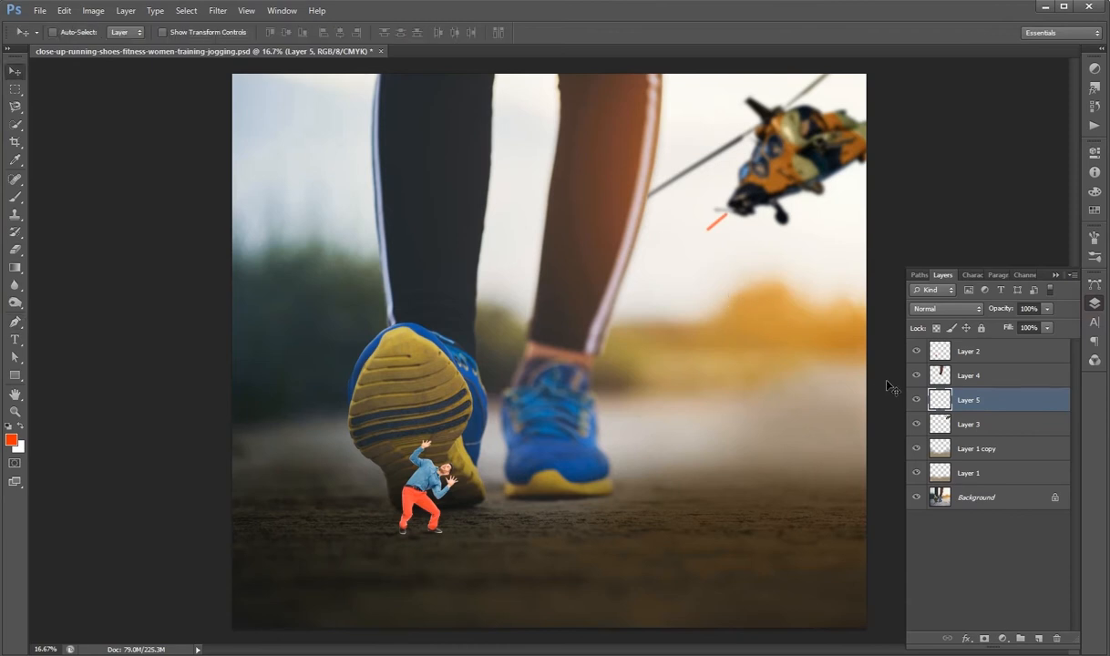
Step: Duplicate Layer 5 and add a Gradient Overlay to the copy, opening its gradient for editing
key("ctrl+j")
left_click(997, 426)
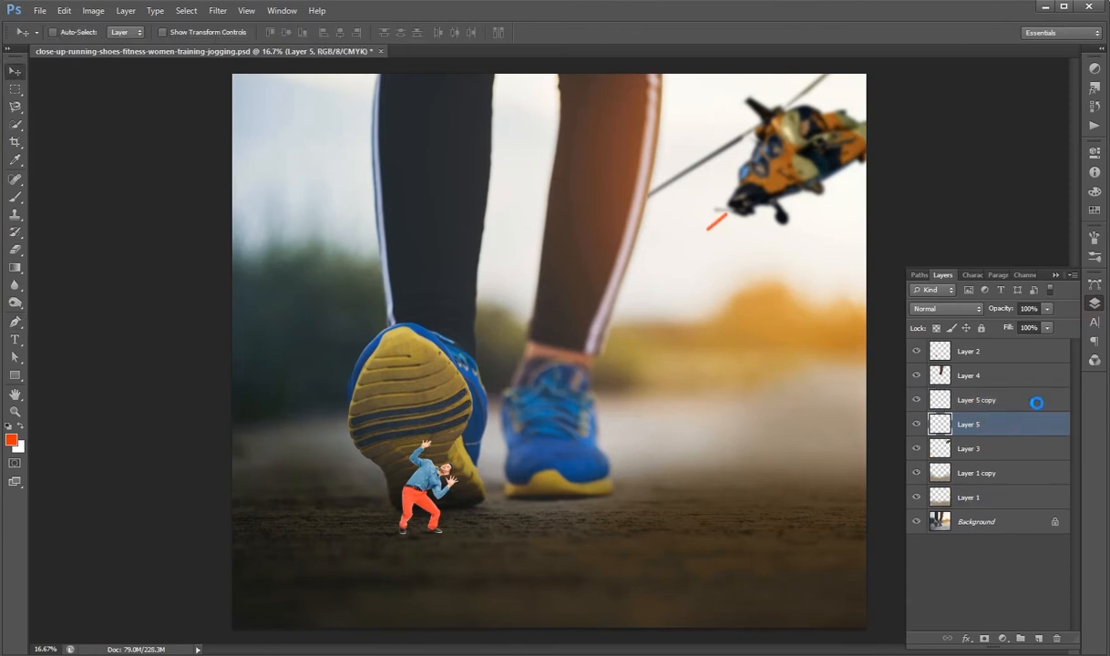
double_click(1038, 402)
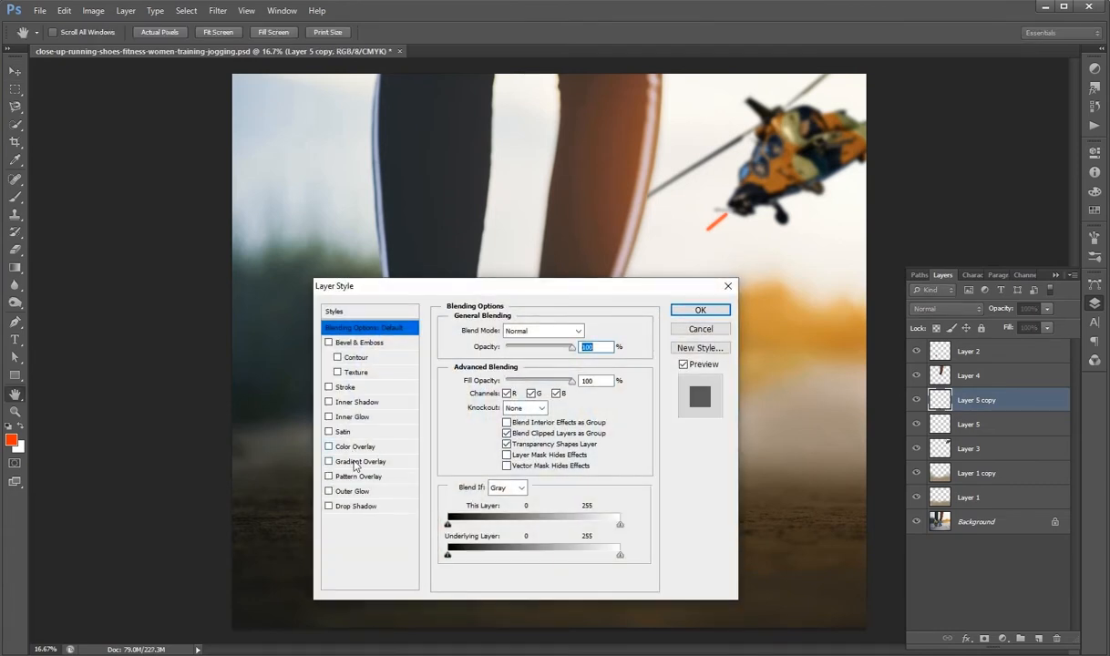
left_click(355, 462)
left_click(547, 364)
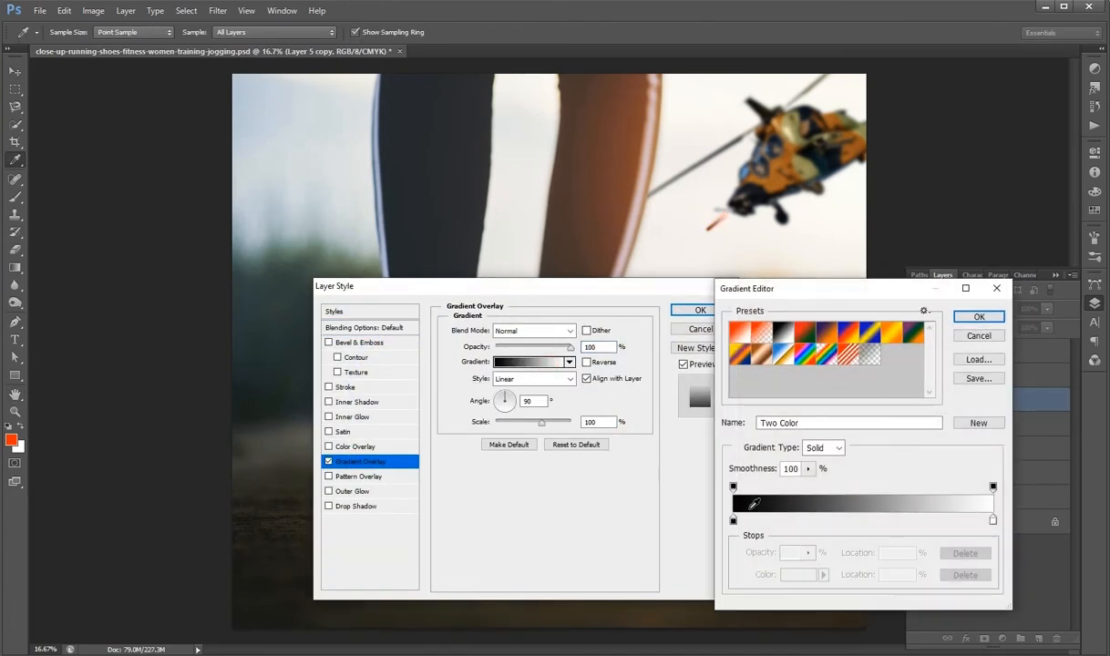
Step: Set the overlay gradient's starting color stop to orange ff7800
left_click(733, 522)
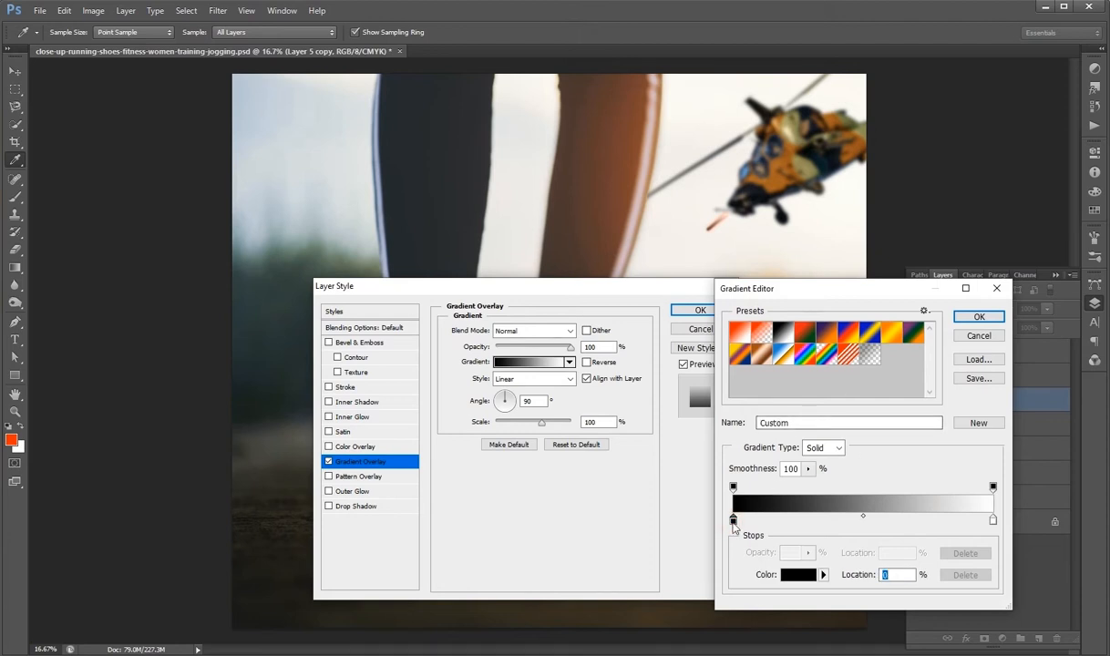
double_click(734, 522)
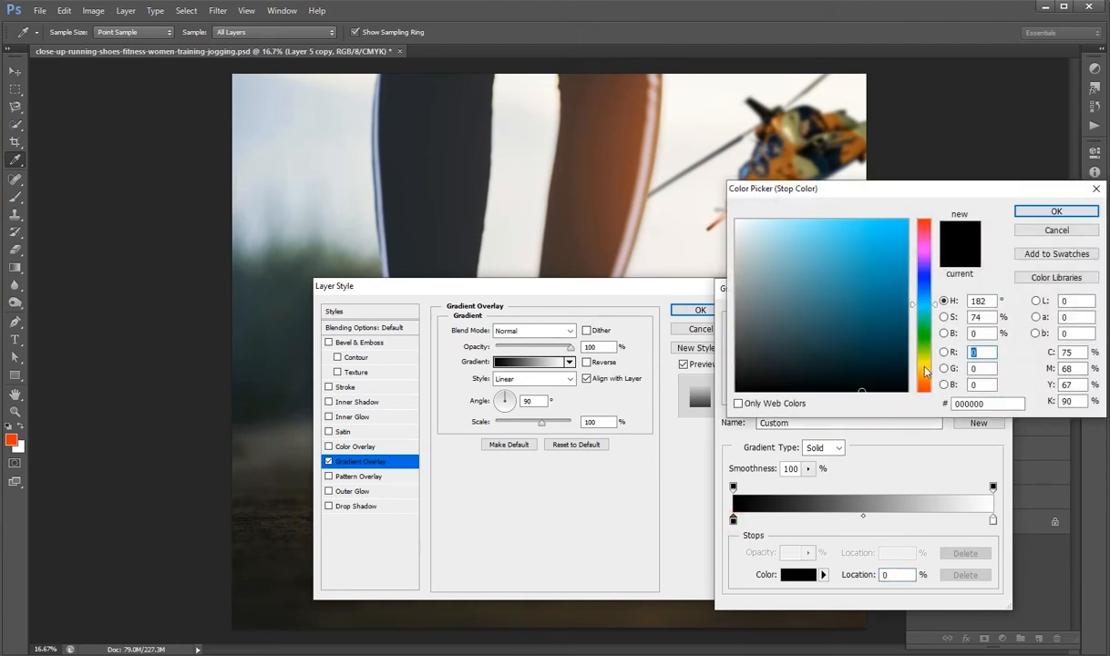
left_click(924, 371)
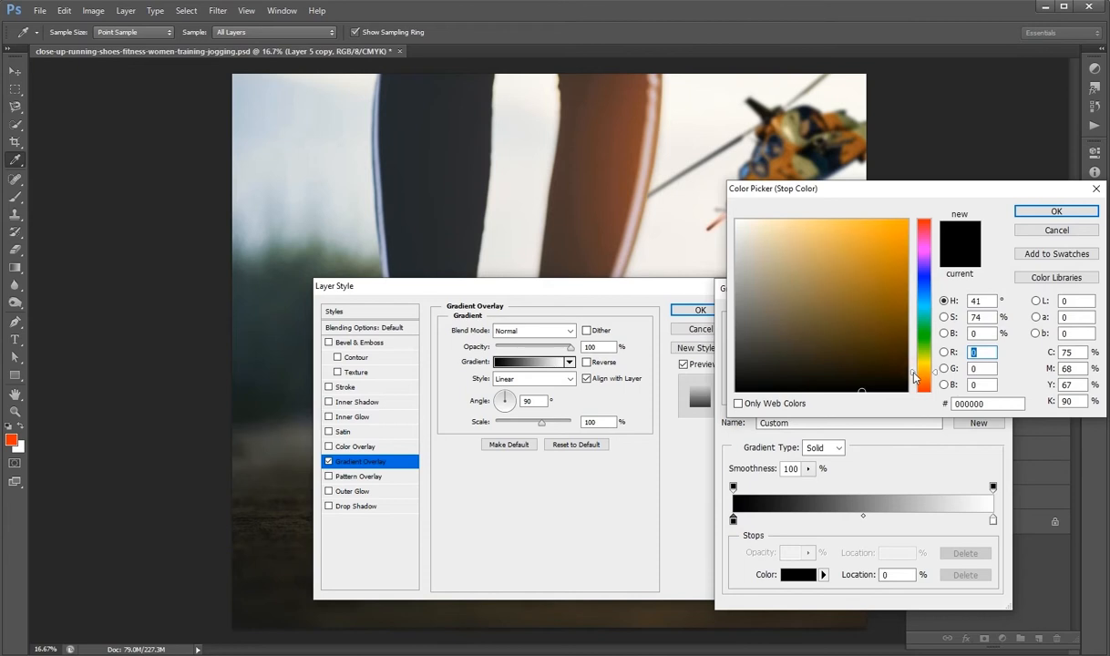
left_click_drag(913, 374, 915, 375)
left_click(902, 300)
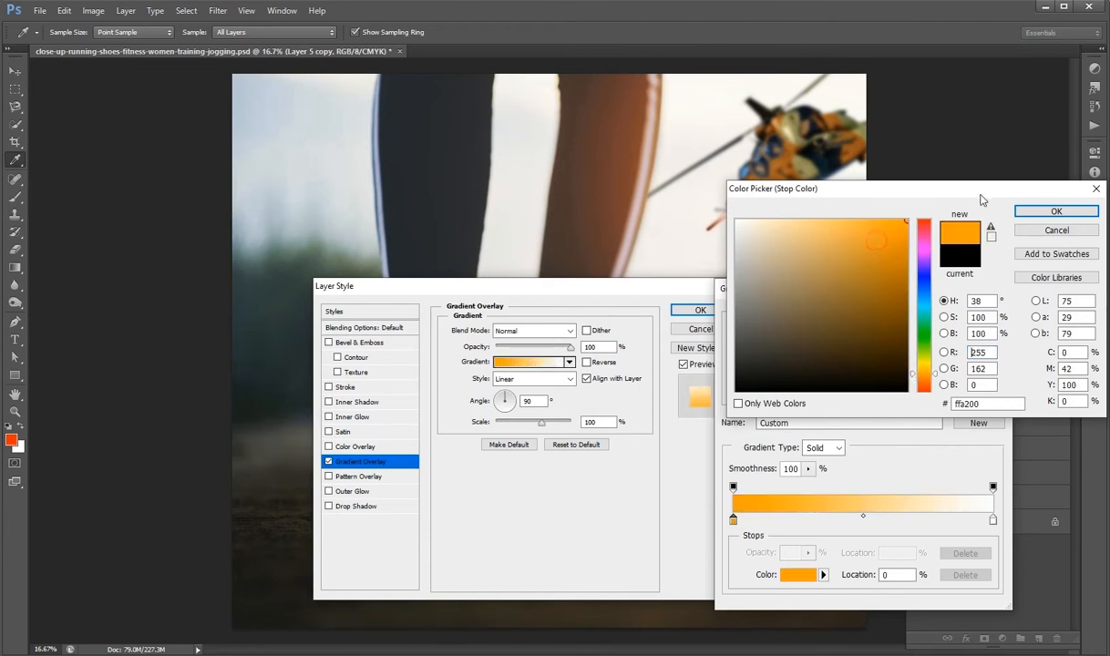
left_click(1057, 211)
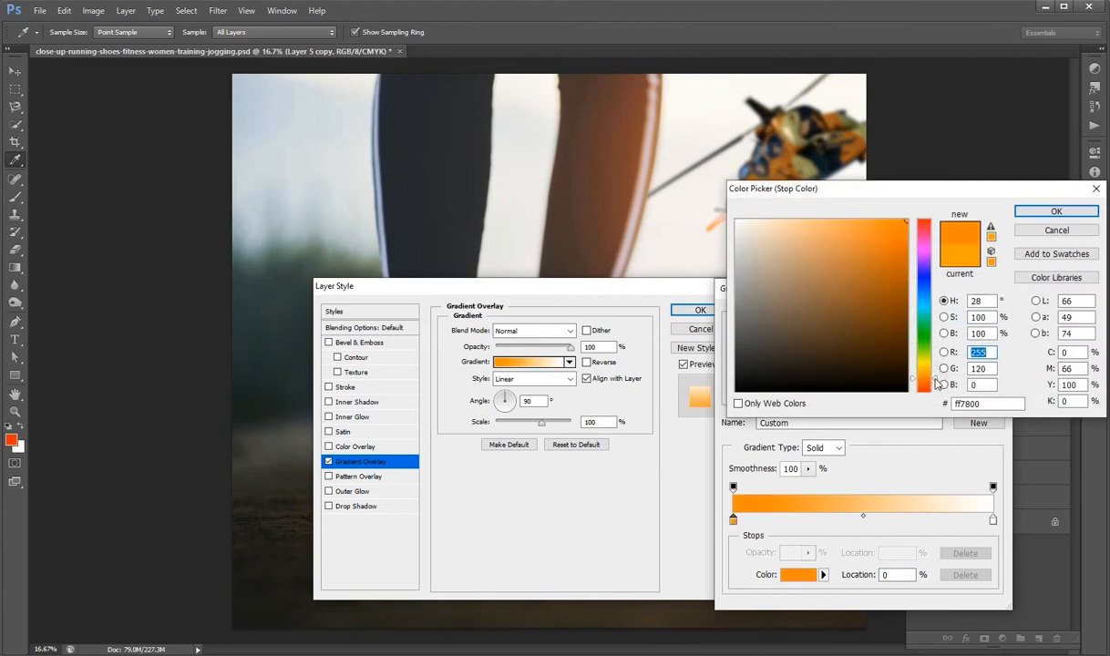
left_click(1056, 211)
Step: Set the gradient's end color stop to golden yellow and apply the Gradient Overlay to Layer 5 copy
double_click(993, 519)
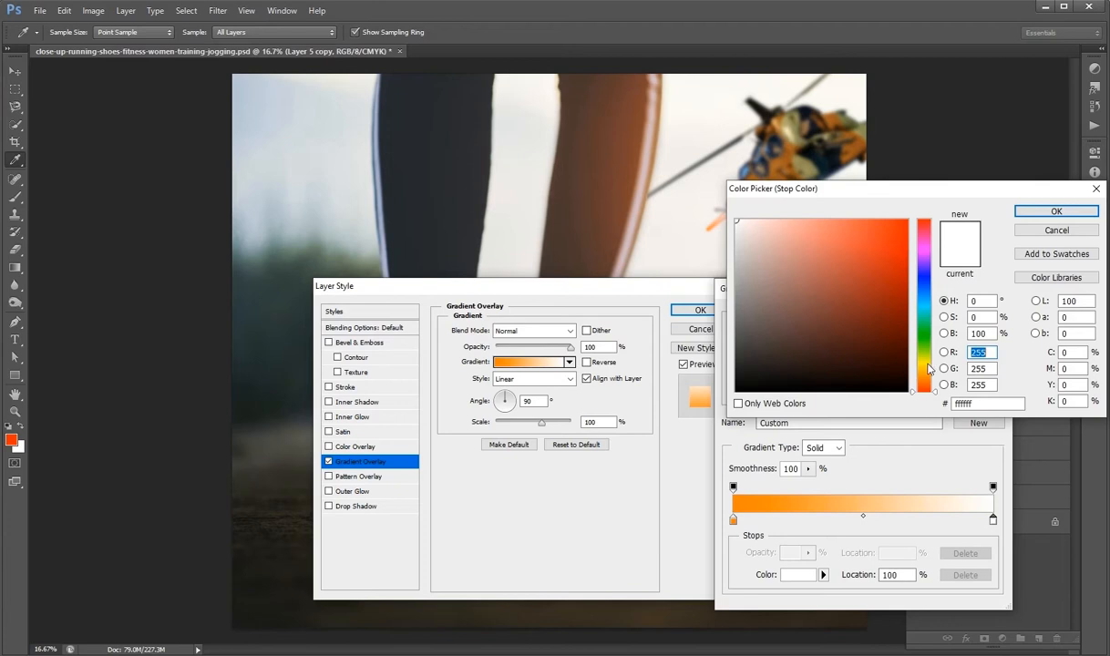
left_click_drag(929, 368, 928, 362)
left_click(887, 242)
left_click(1057, 212)
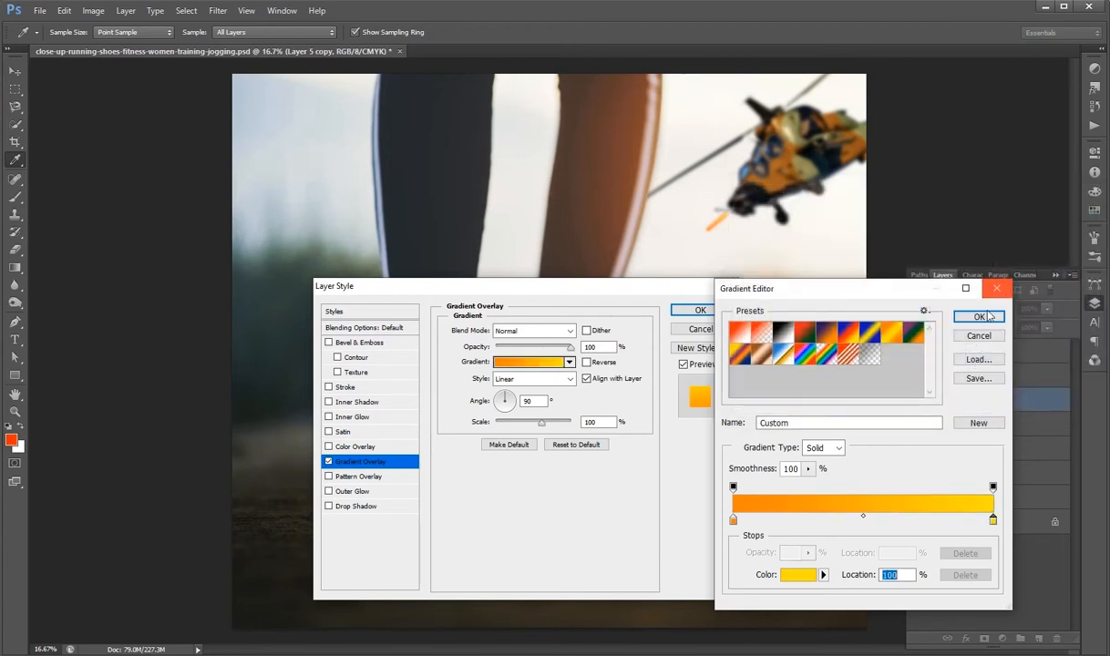
left_click(989, 317)
left_click(702, 310)
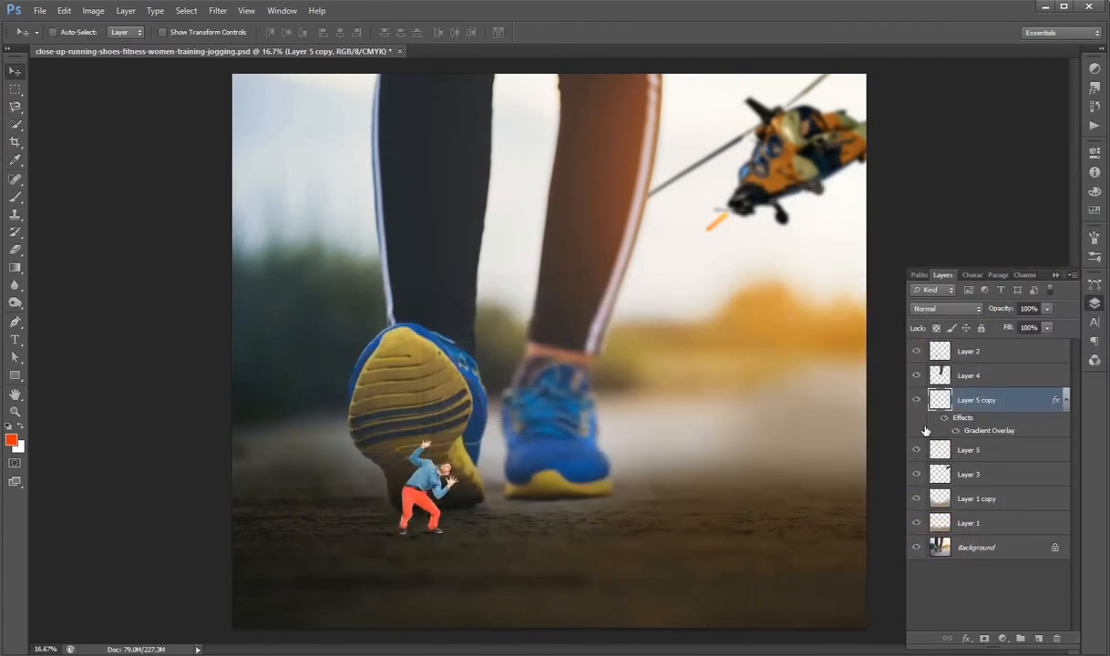
Step: Duplicate Layer 5 copy, offset the new streak slightly below the first one near the helicopter's nose and save
left_click(1065, 404)
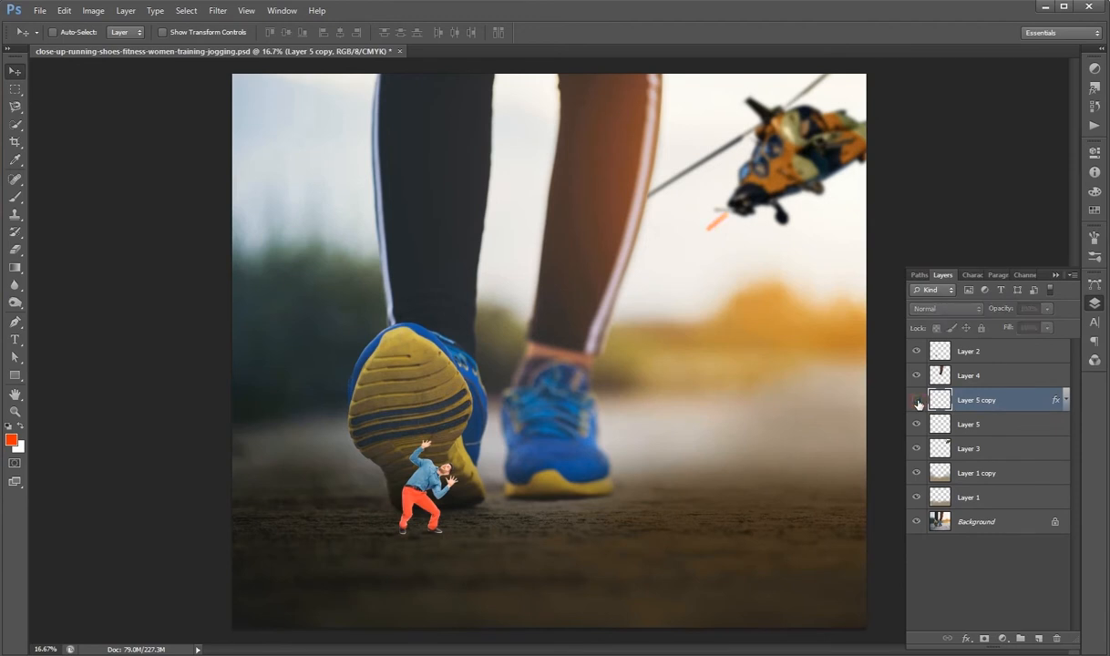
left_click(1002, 424, "ctrl")
left_click(1009, 406)
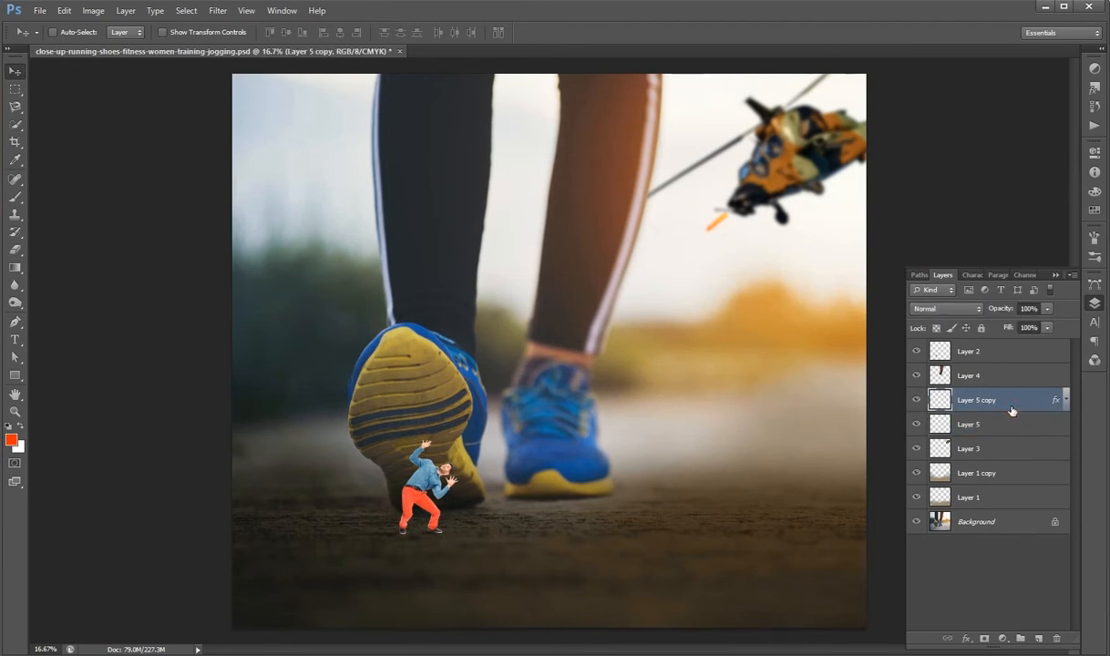
left_click_drag(746, 249, 745, 260)
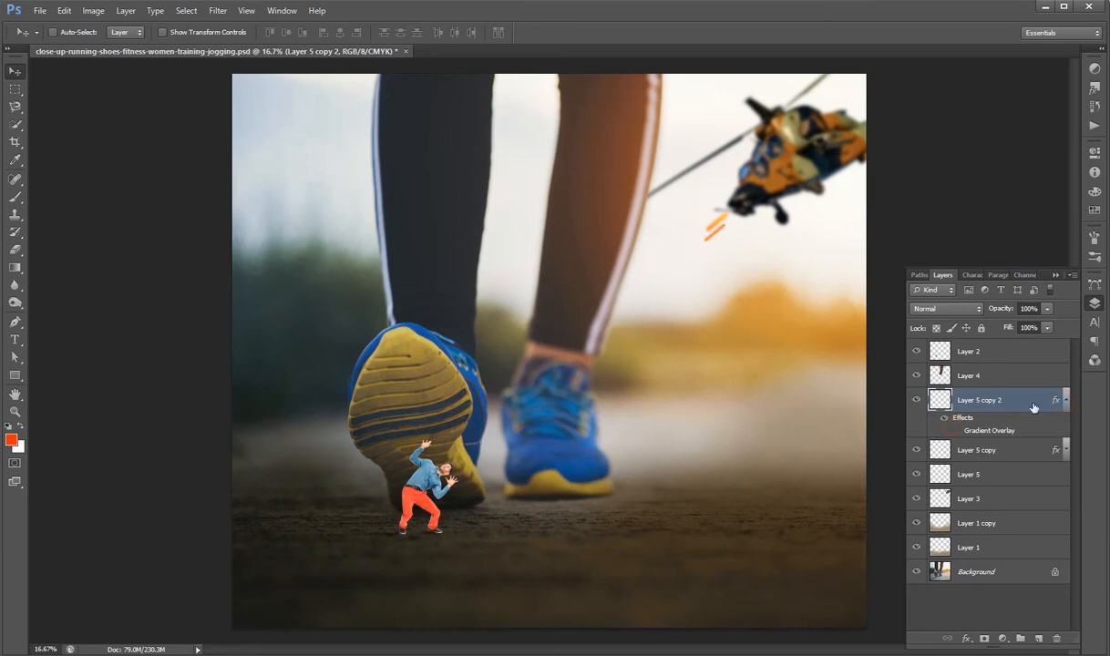
left_click(1066, 403)
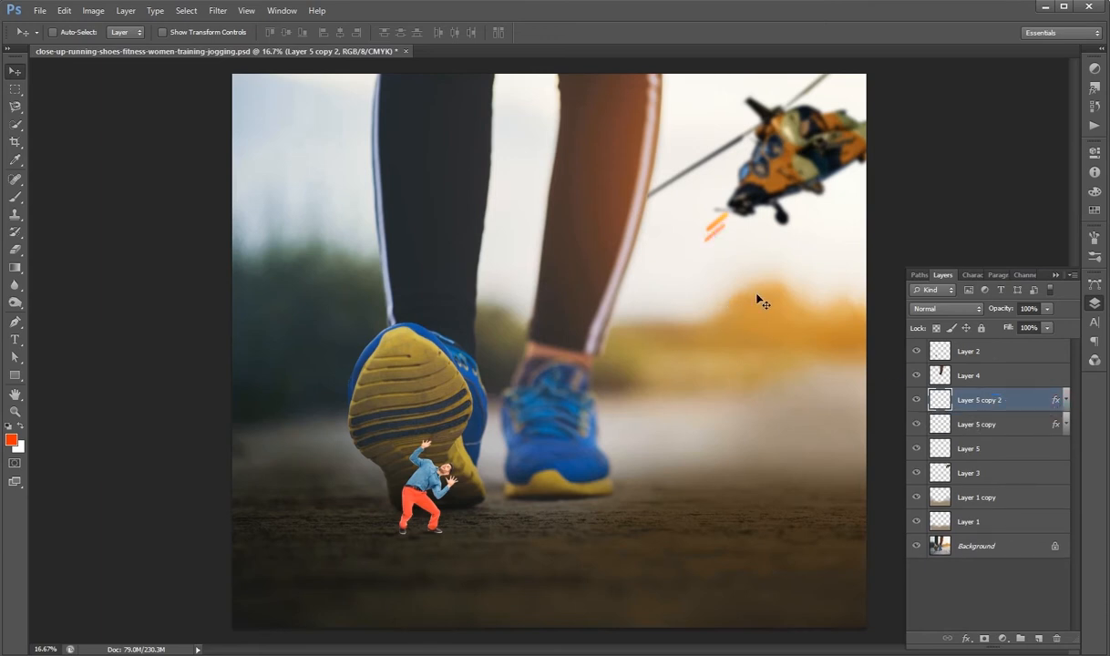
key("ctrl+s")
left_click(1067, 403)
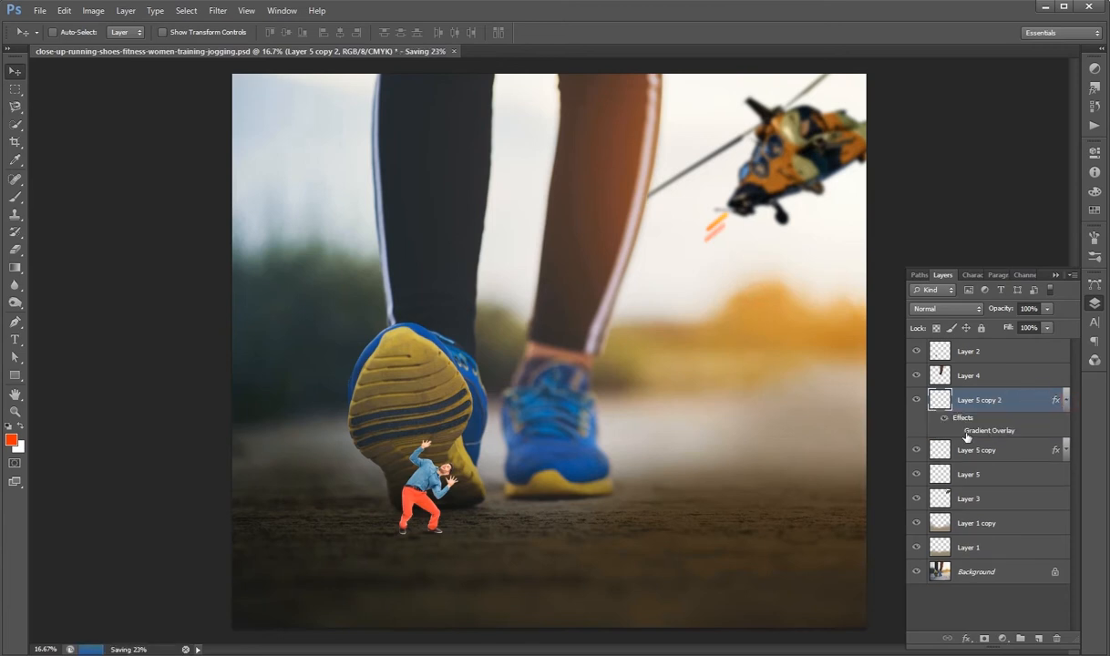
left_click(1062, 403)
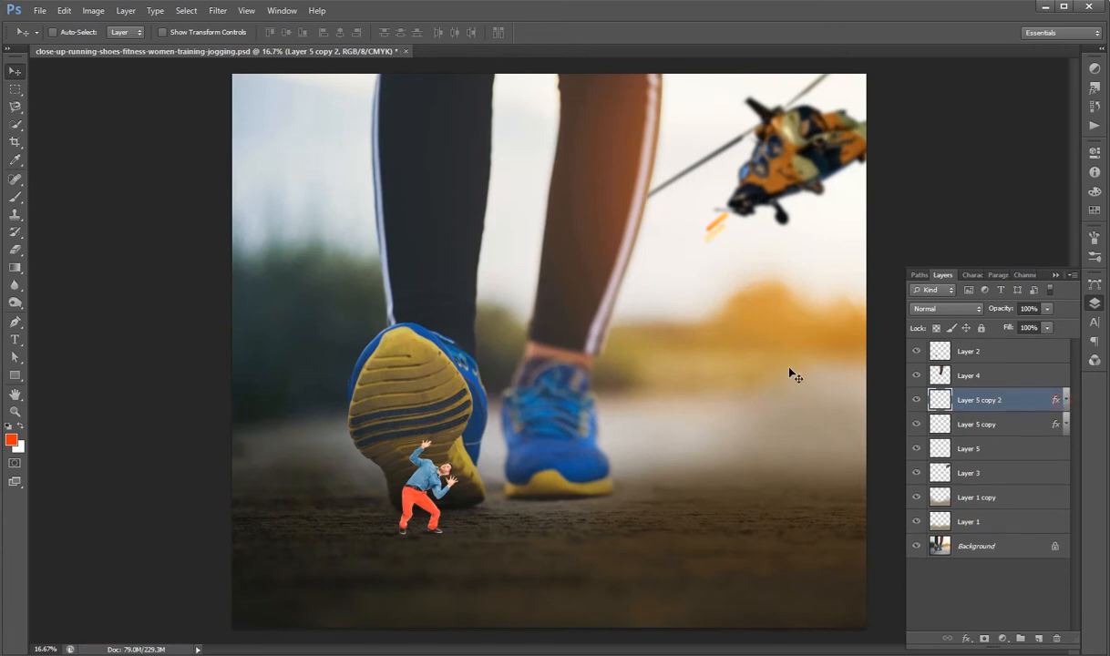
key("ctrl+s")
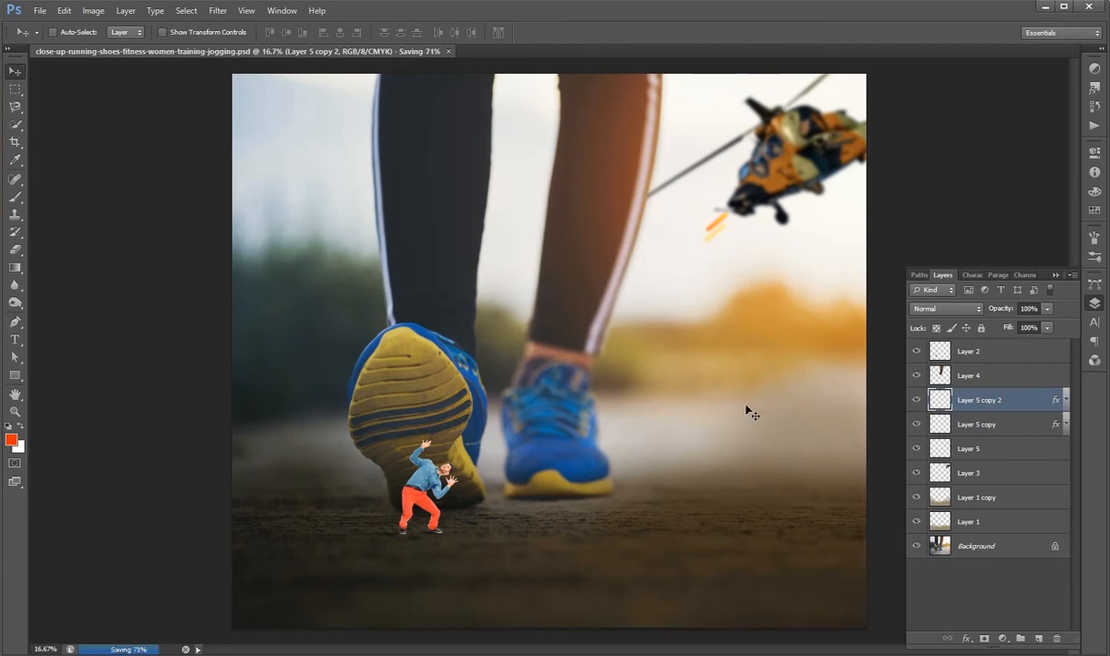
Step: Reduce the brush size to 15 and add a new layer above Layer 5 copy 2
key("b")
scroll(730, 207, "up", 1)
scroll(729, 206, "up", 5)
key("bracketleft")
key("bracketleft")
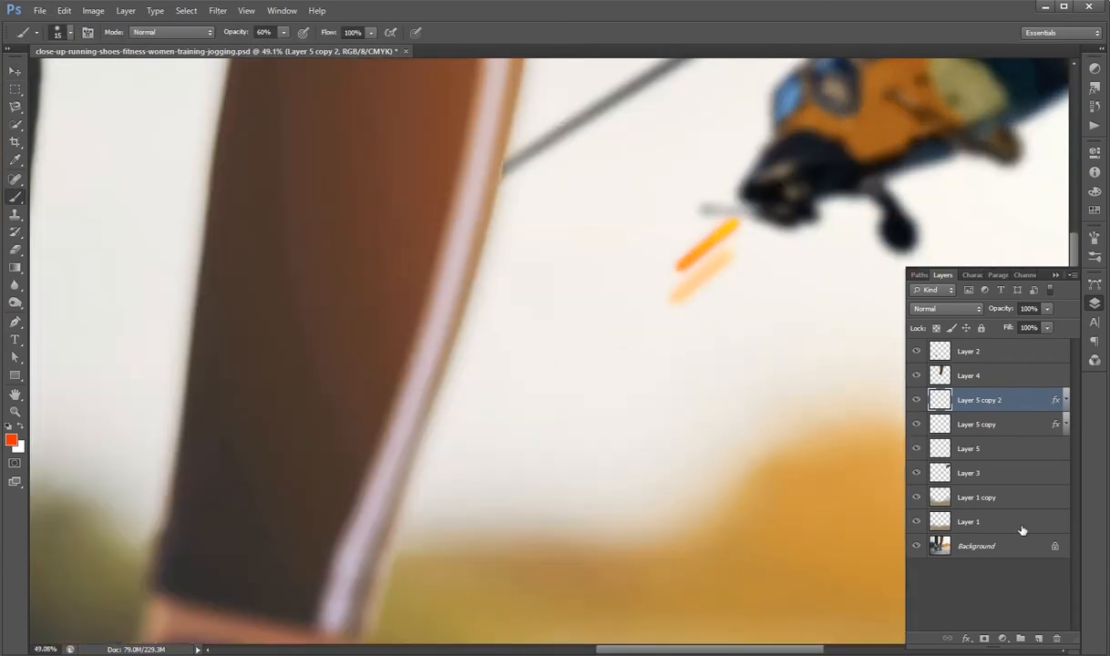
left_click(1041, 640)
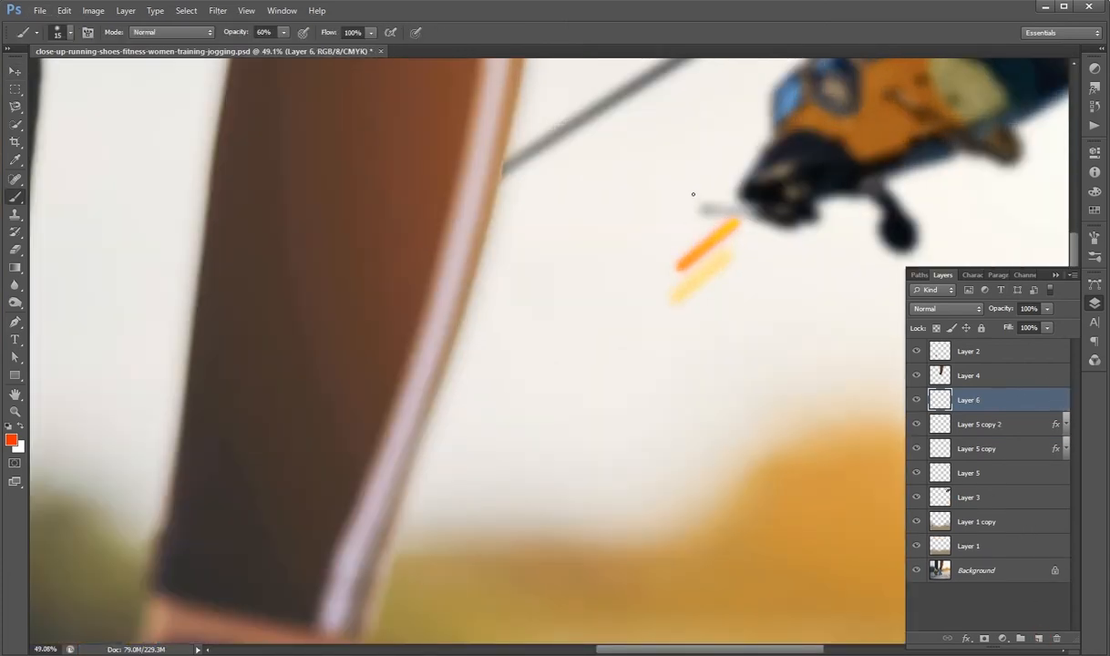
Step: Draw a straight Pen path along the upper streak and stroke it with the Brush in orange-red on Layer 6
key("p")
left_click(737, 221)
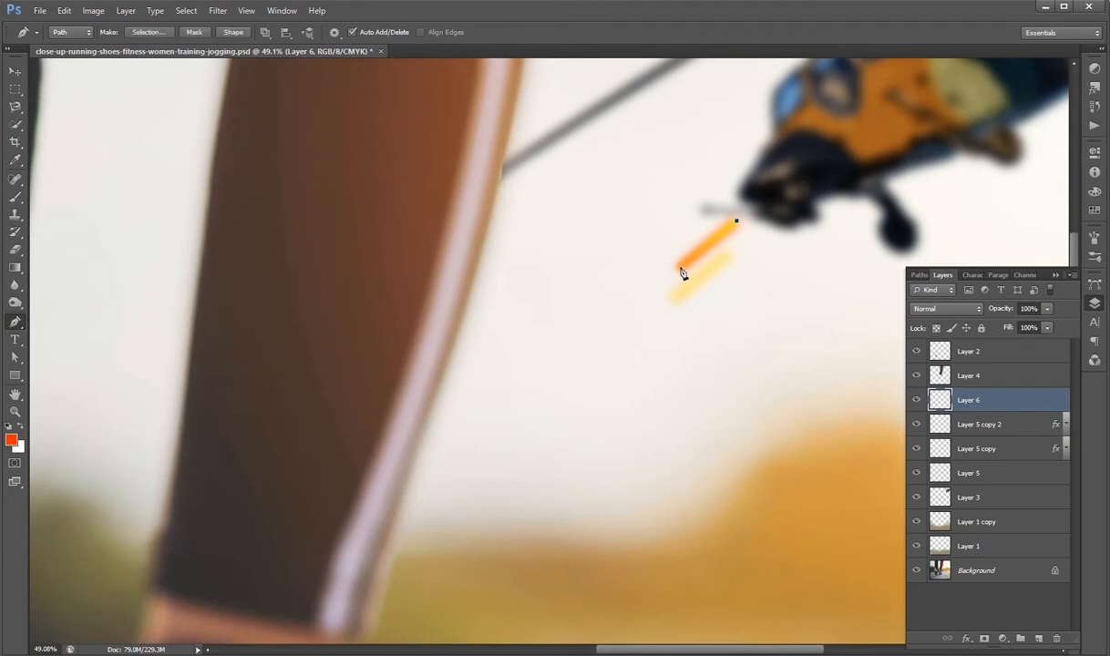
left_click(919, 276)
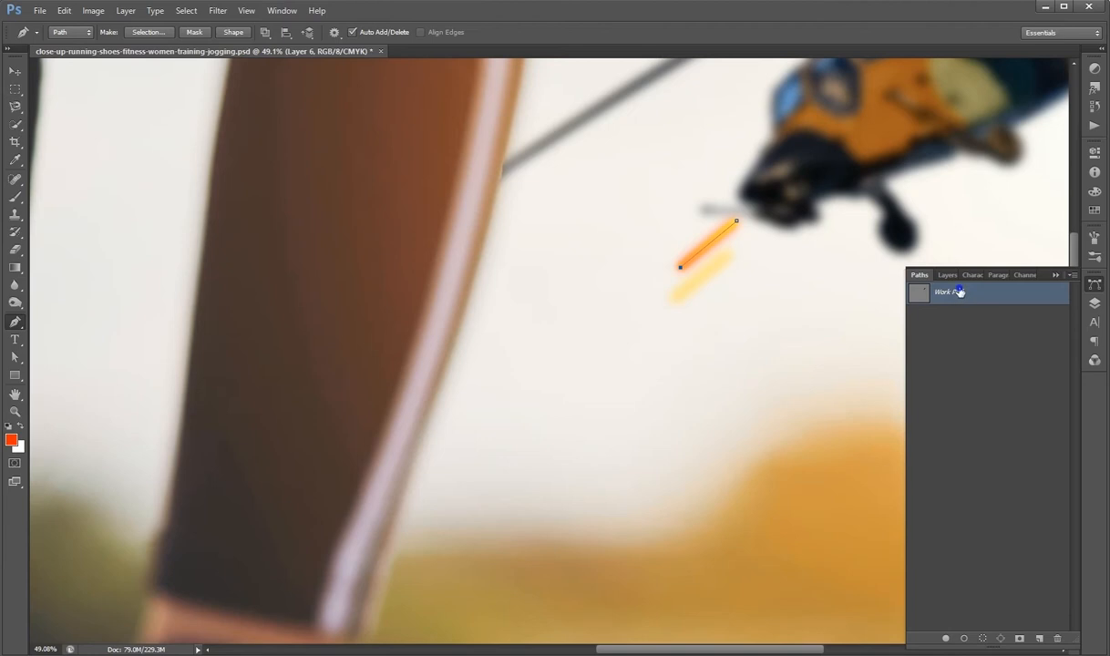
right_click(960, 292)
left_click(989, 368)
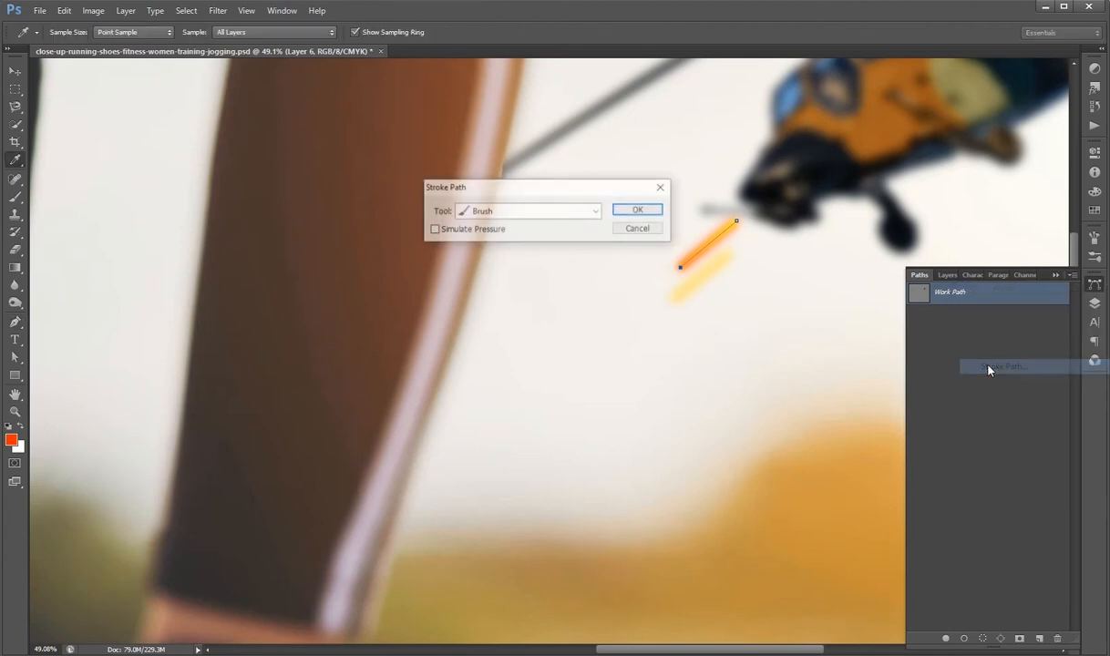
key("Return")
Step: Delete the work path and return to the layer list
double_click(1039, 292)
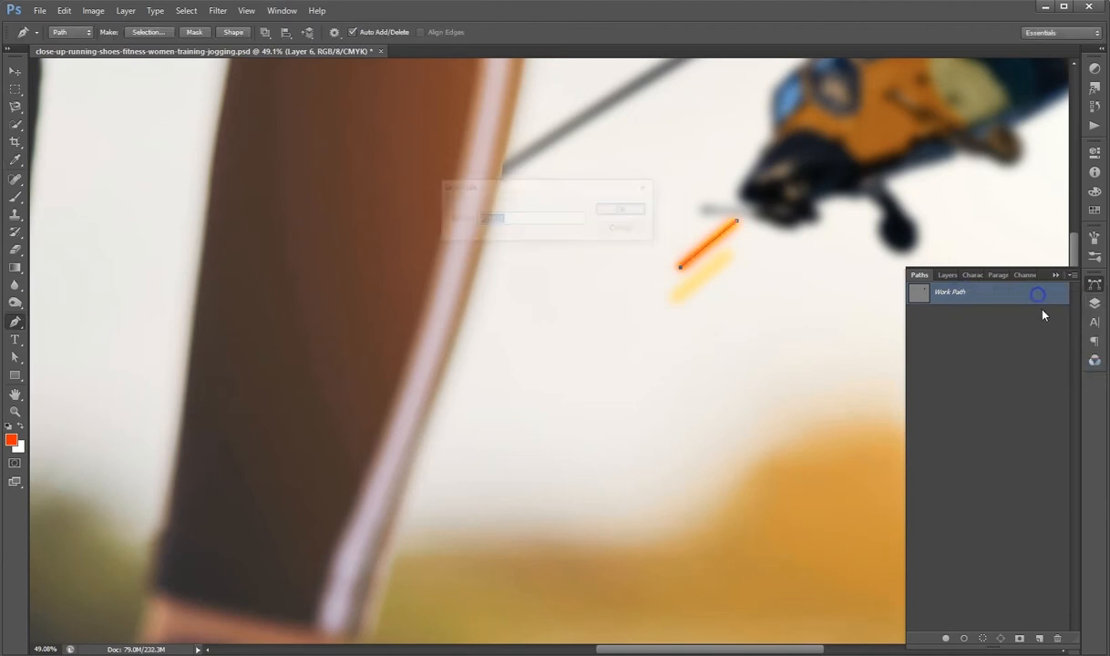
key("BackSpace")
key("Escape")
left_click(973, 298)
right_click(973, 298)
left_click(994, 320)
left_click(1095, 303)
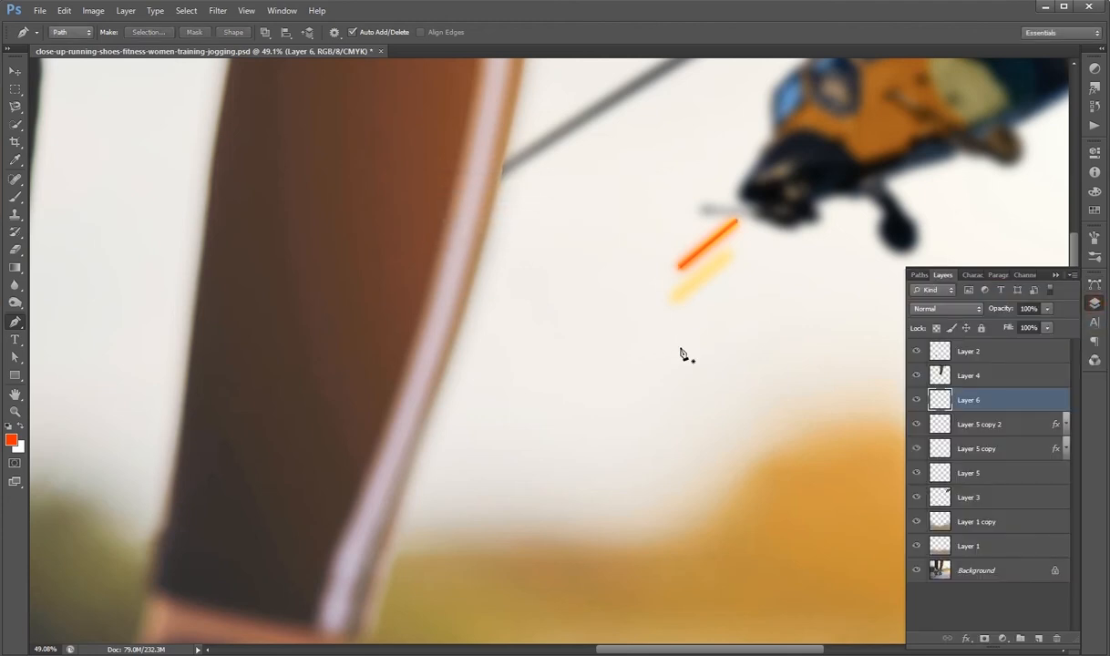
Step: Lower Layer 6's opacity to 40% and save the document
key("v")
scroll(682, 354, "down", 3)
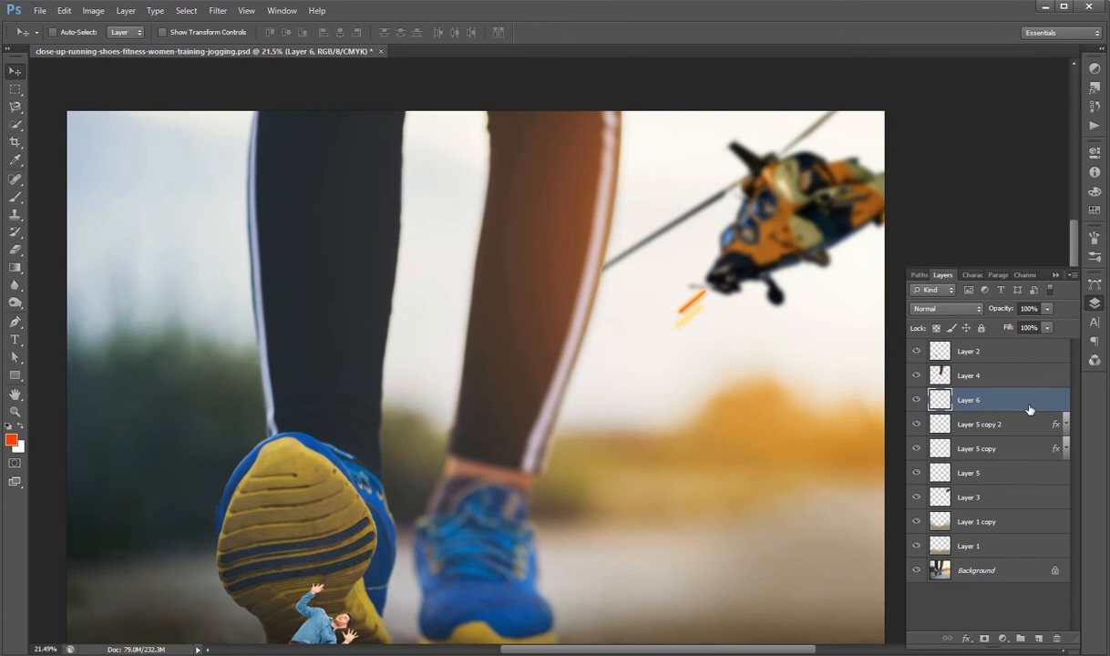
left_click(1026, 309)
key("Return")
key("ctrl+s")
Step: Duplicate Layer 6 onto the lower streak and soften the copy with a Gaussian Blur of reduced radius
key("ctrl+j")
left_click_drag(766, 335, 743, 327)
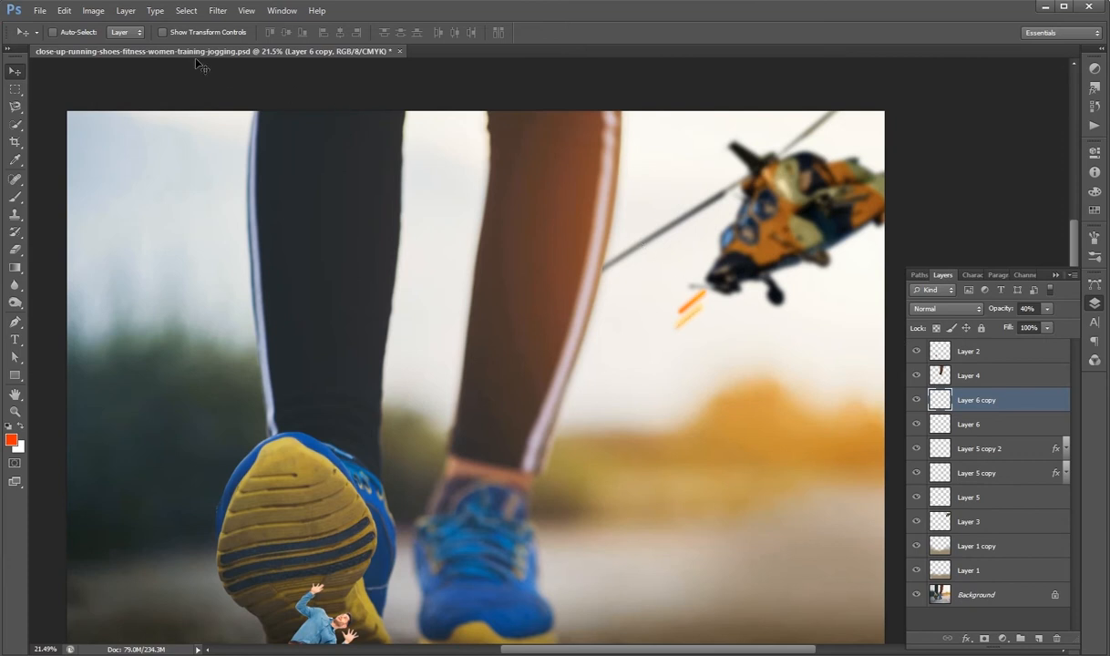
left_click(216, 12)
mouse_move(231, 147)
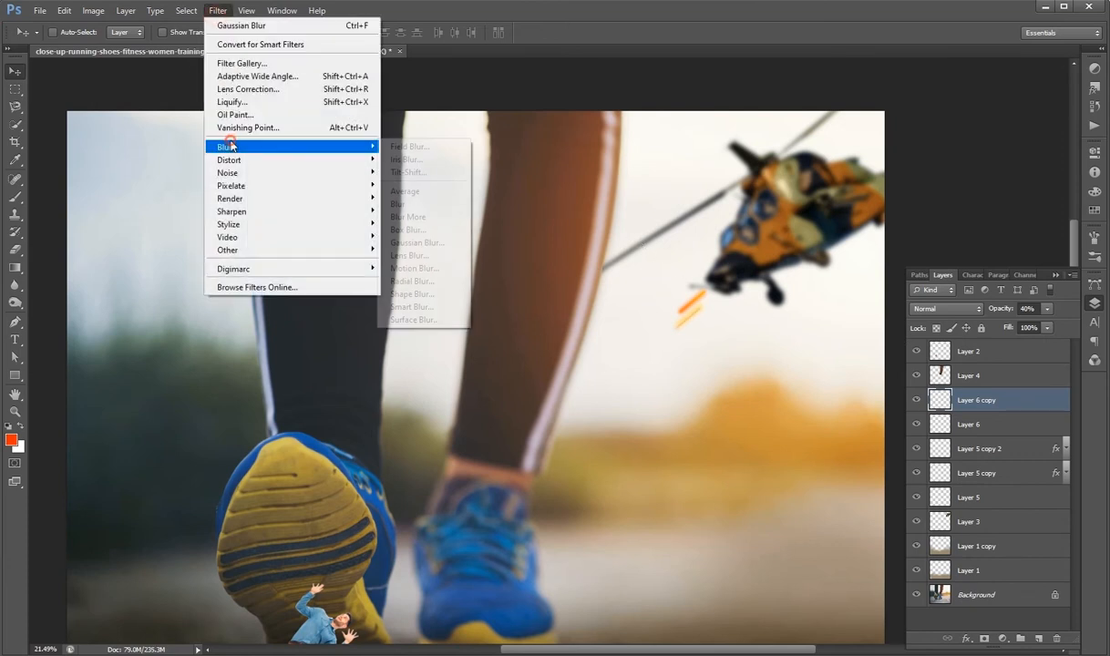
left_click(430, 243)
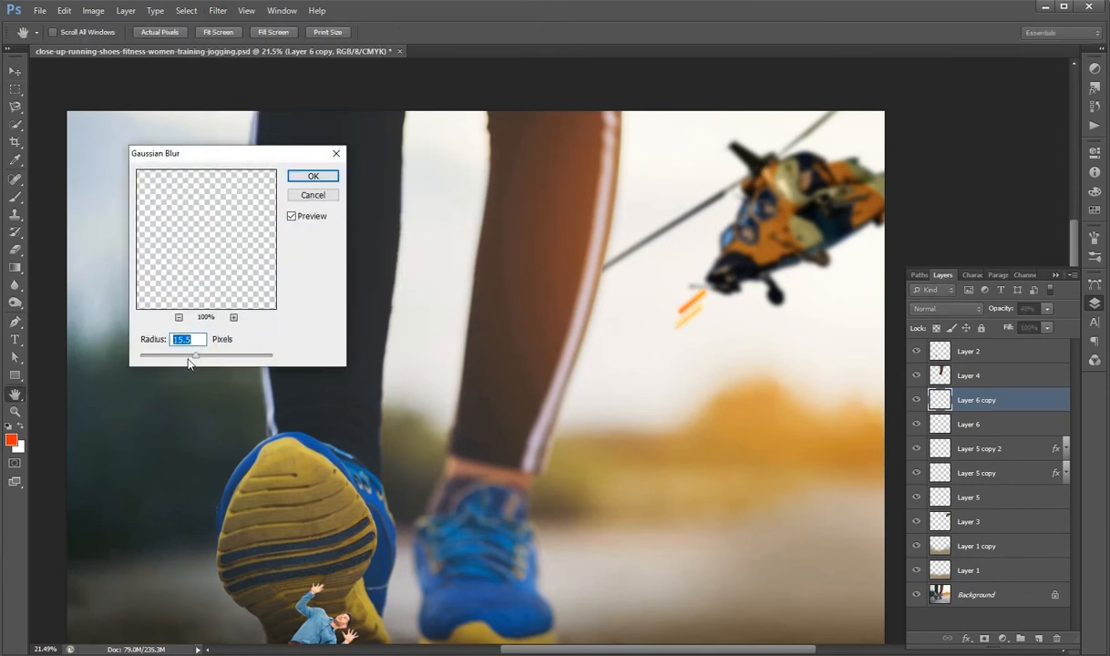
left_click_drag(182, 358, 165, 361)
key("Return")
key("ctrl+s")
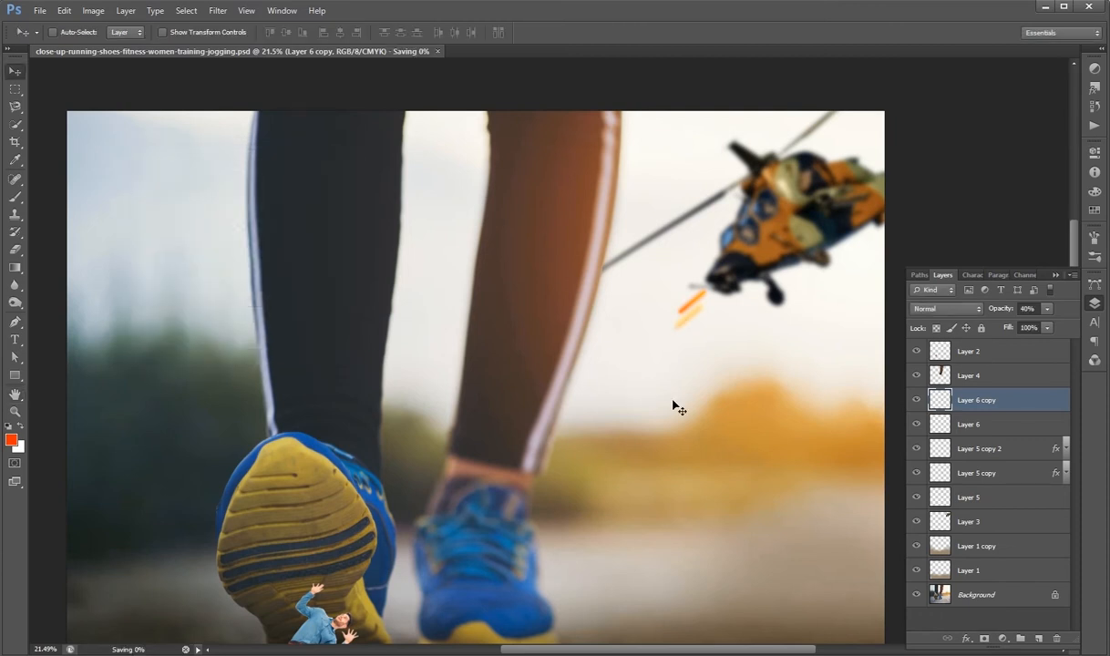
Step: Move Layer 6 below Layer 5 copy 2 and copy the upper streak's three layers farther down along the firing line
left_click(996, 432)
left_click_drag(1009, 427, 1009, 461)
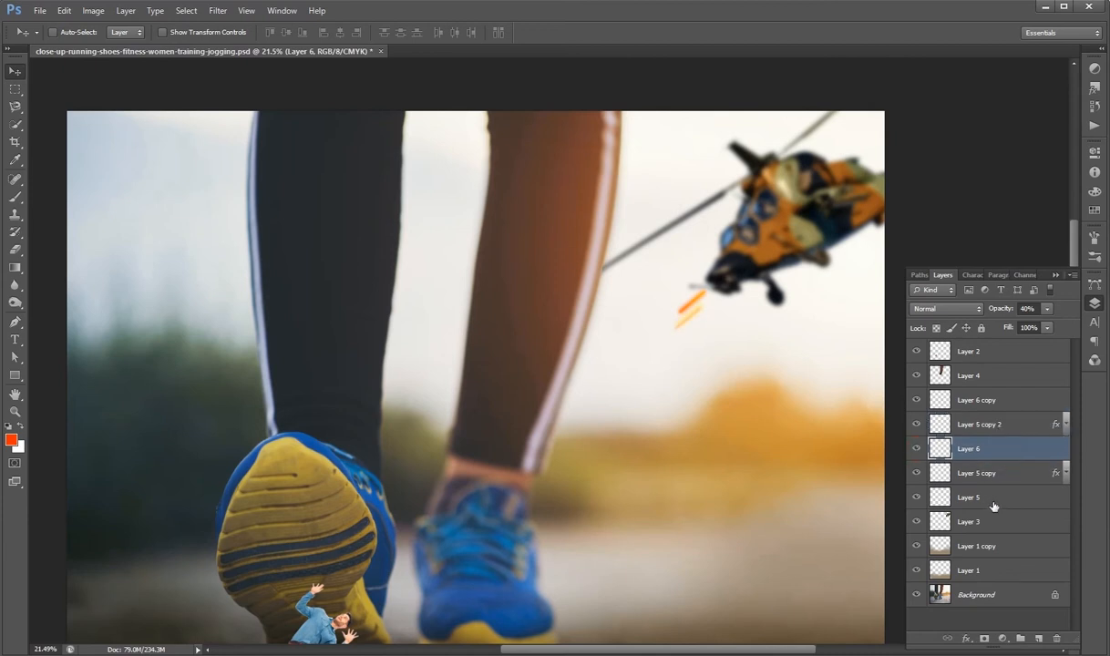
left_click(996, 498, "shift")
mouse_move(707, 359)
left_mouse_down()
mouse_move(652, 372)
mouse_move(652, 412)
mouse_move(625, 437)
left_mouse_up()
Step: Duplicate the three-layer streak twice more, continuing the dashed line diagonally toward the runner's leg
key("ctrl+j")
scroll(995, 429, "down", 2)
key("ctrl+z")
key("ctrl+z")
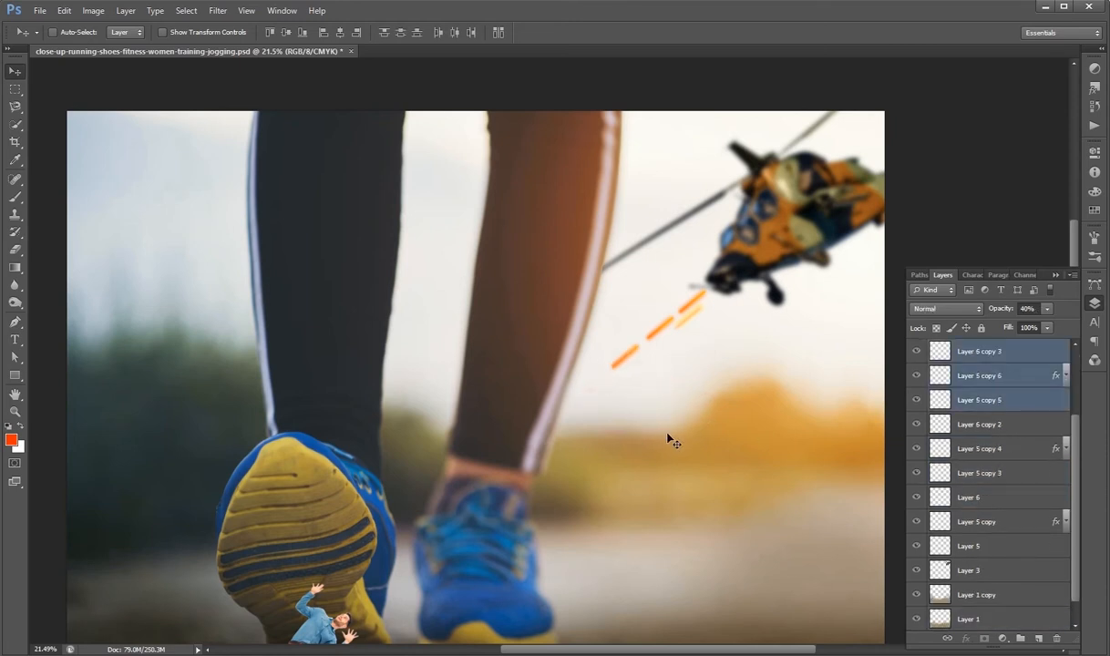
key("ctrl+j")
left_click_drag(664, 365, 630, 389)
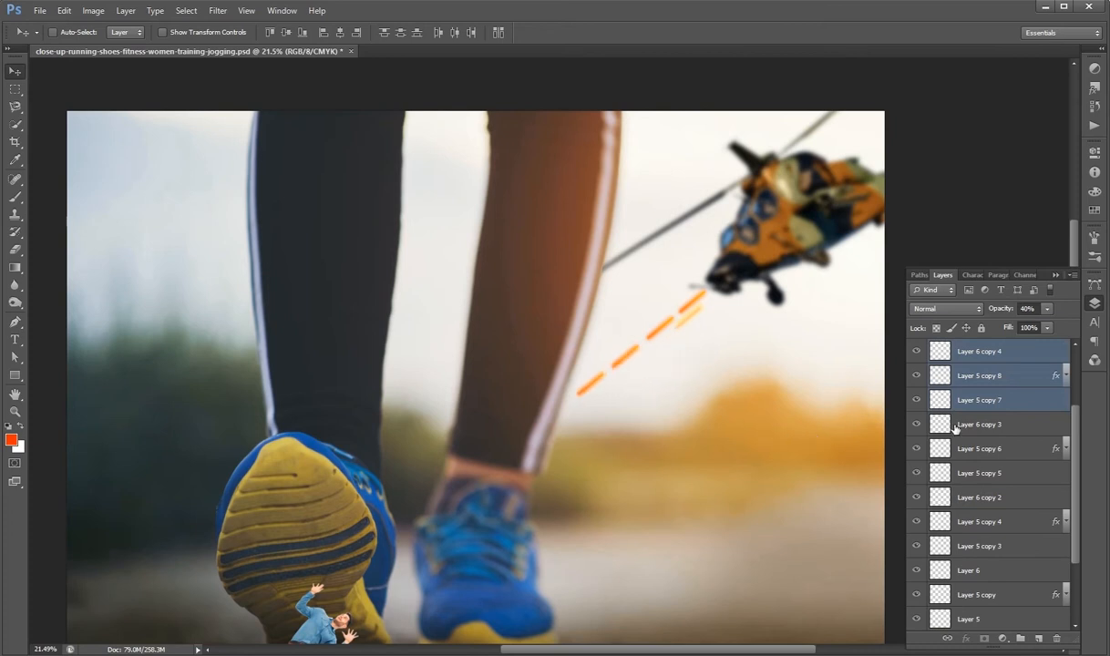
Step: Duplicate the softer yellow streak, Layer 6 copy with Layer 5 copy 2, twice beside the dashed firing line and save
scroll(1019, 402, "up", 2)
left_click(1015, 427)
scroll(1015, 434, "down", 1)
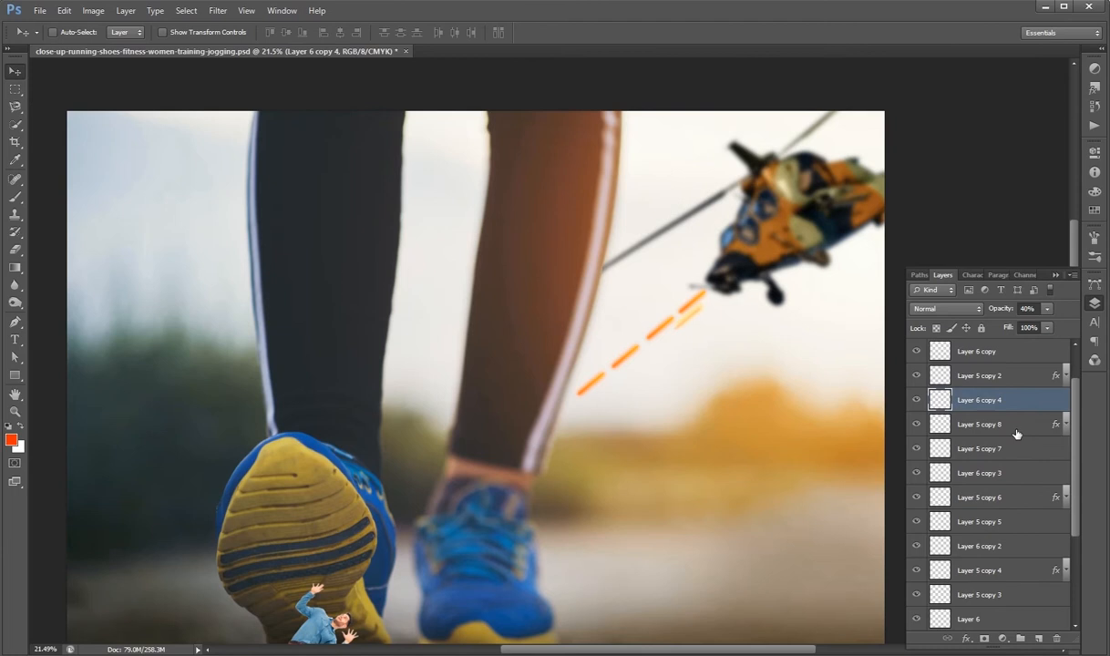
scroll(1015, 435, "up", 2)
left_click(1011, 428)
left_click(1008, 403, "ctrl")
mouse_move(736, 334)
left_mouse_down("alt")
mouse_move(691, 377)
mouse_move(678, 363)
mouse_move(679, 401)
left_mouse_up("alt")
key("ctrl+s")
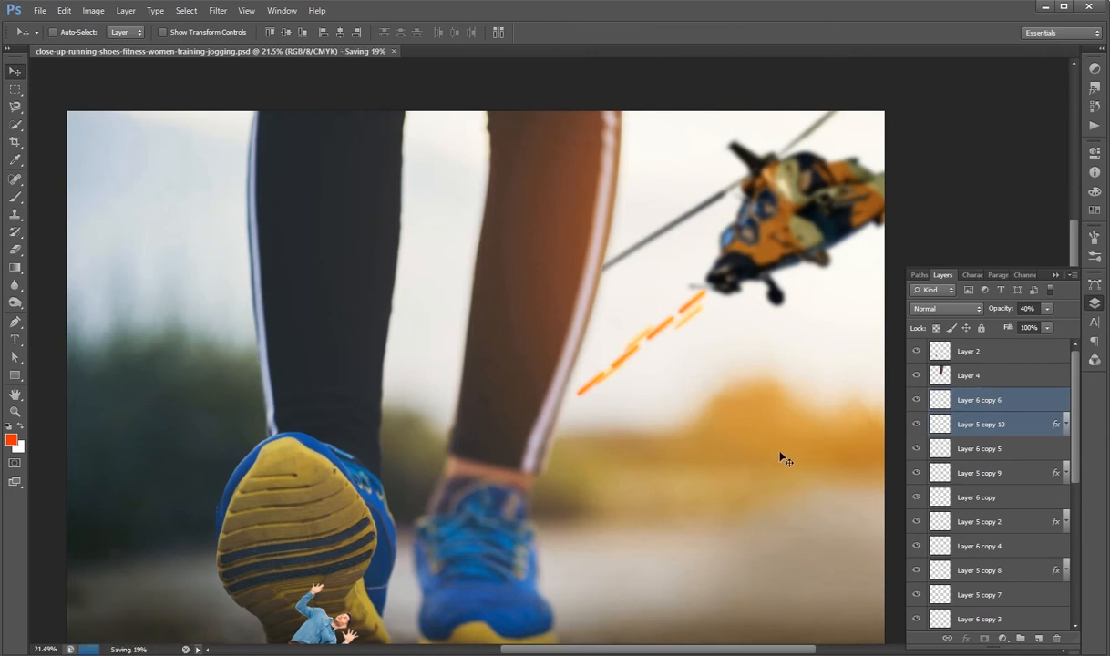
Step: Group all the streak layers from Layer 6 copy 6 down to Layer 5, name the group HElo Fire, and save
scroll(1003, 410, "down", 5)
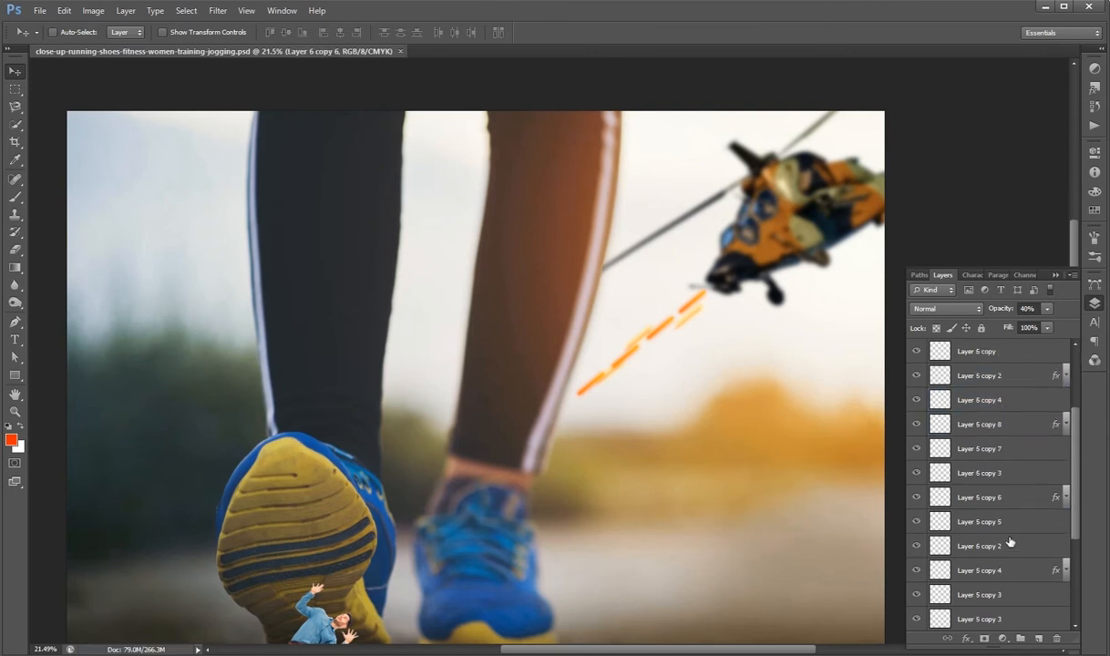
left_click(981, 567, "shift")
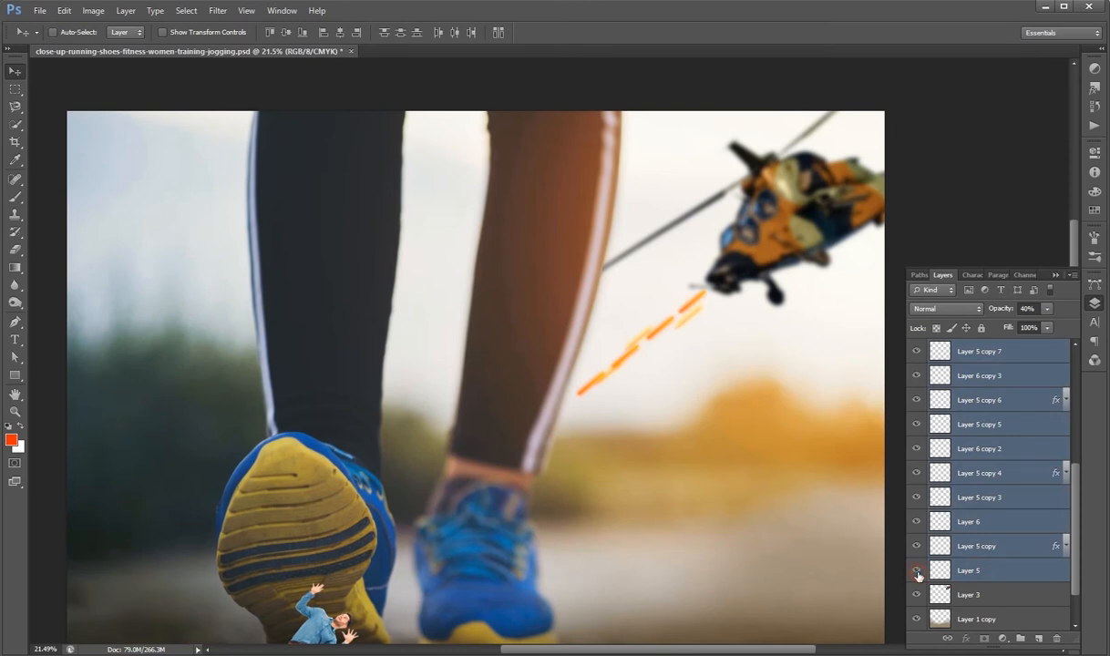
key("ctrl+g")
double_click(968, 395)
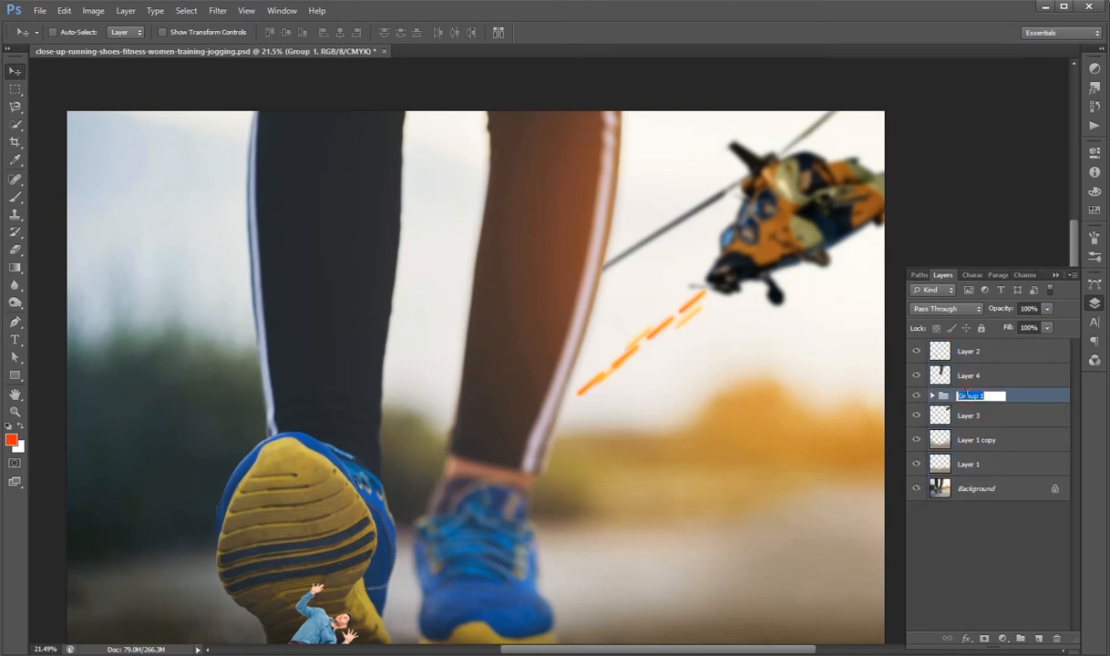
type("HElo Fire")
key("Return")
key("ctrl+s")
Step: Open flares.png and bring the flare into the runner composite near the streaks' lower end
key("ctrl+o")
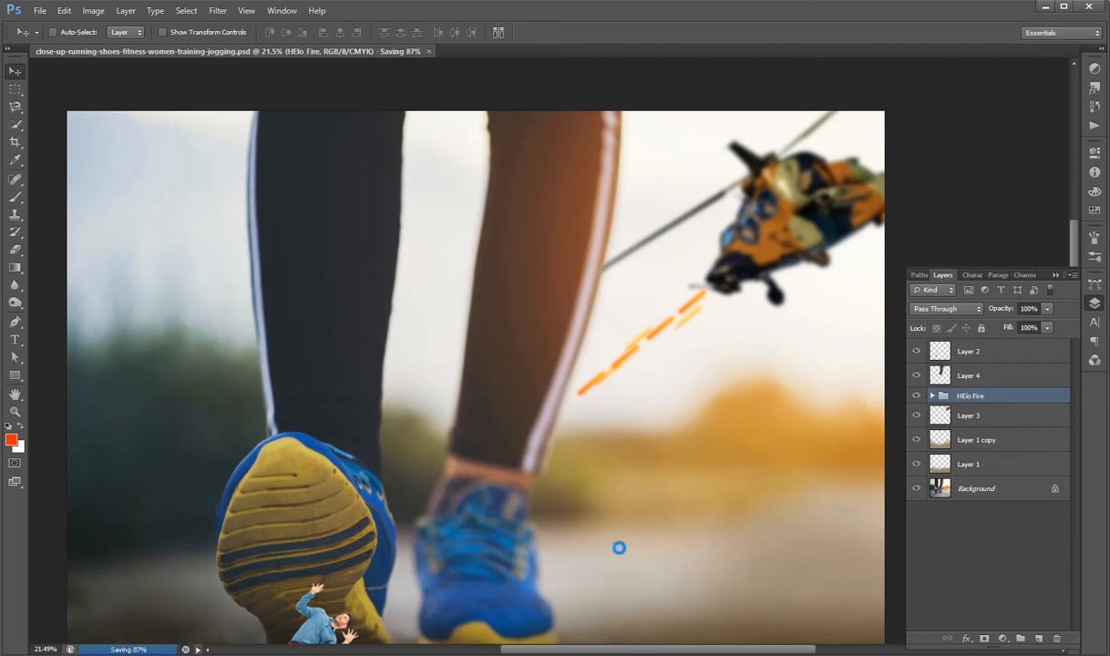
double_click(672, 204)
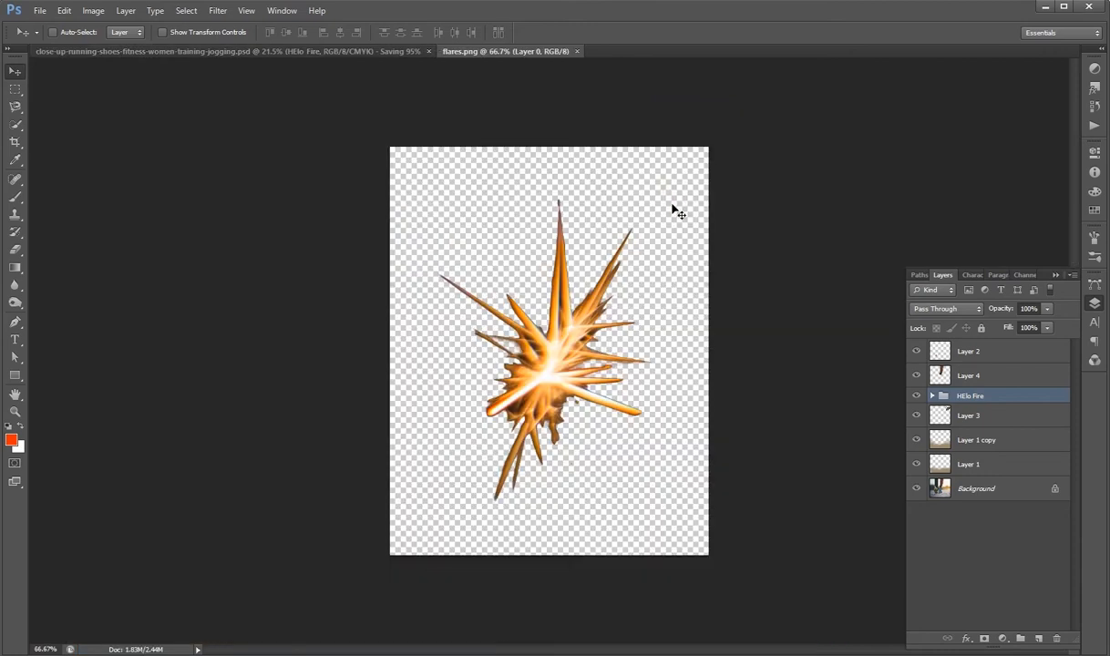
left_click_drag(516, 301, 677, 382)
left_click_drag(629, 317, 649, 358)
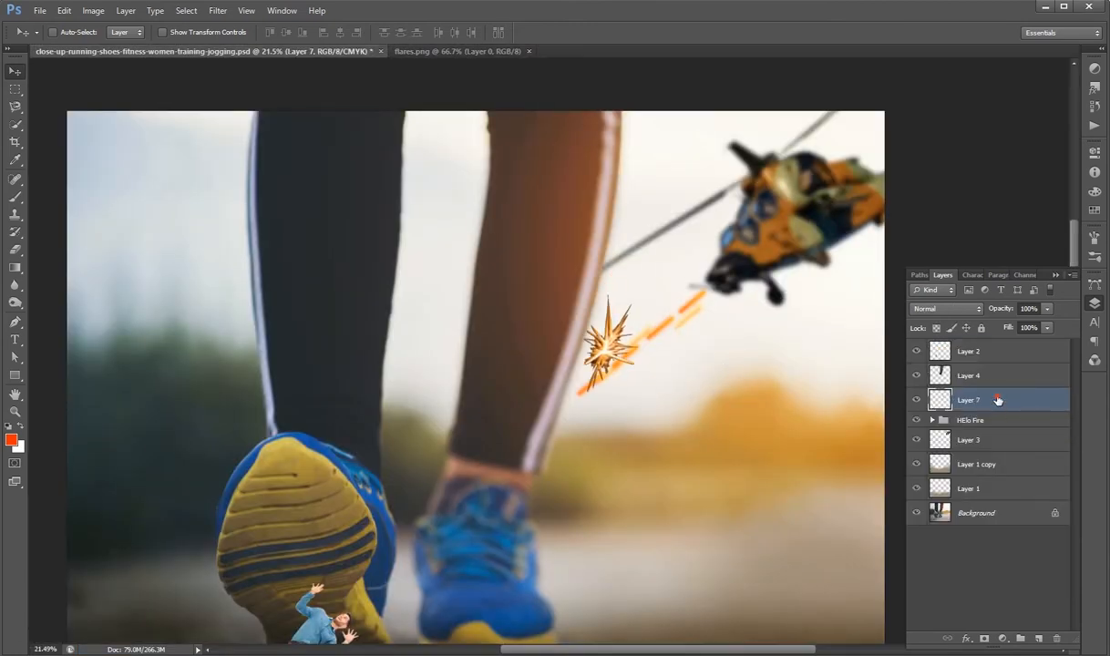
Step: Move Layer 7 above Layer 4, then shrink and position the flare where the streaks hit the runner's leg
left_click_drag(967, 400, 966, 373)
left_click_drag(638, 409, 610, 419)
key("ctrl+t")
left_click_drag(607, 342, 588, 343)
left_click_drag(658, 490, 665, 480)
left_click_drag(613, 441, 608, 442)
key("Return")
key("ctrl+t")
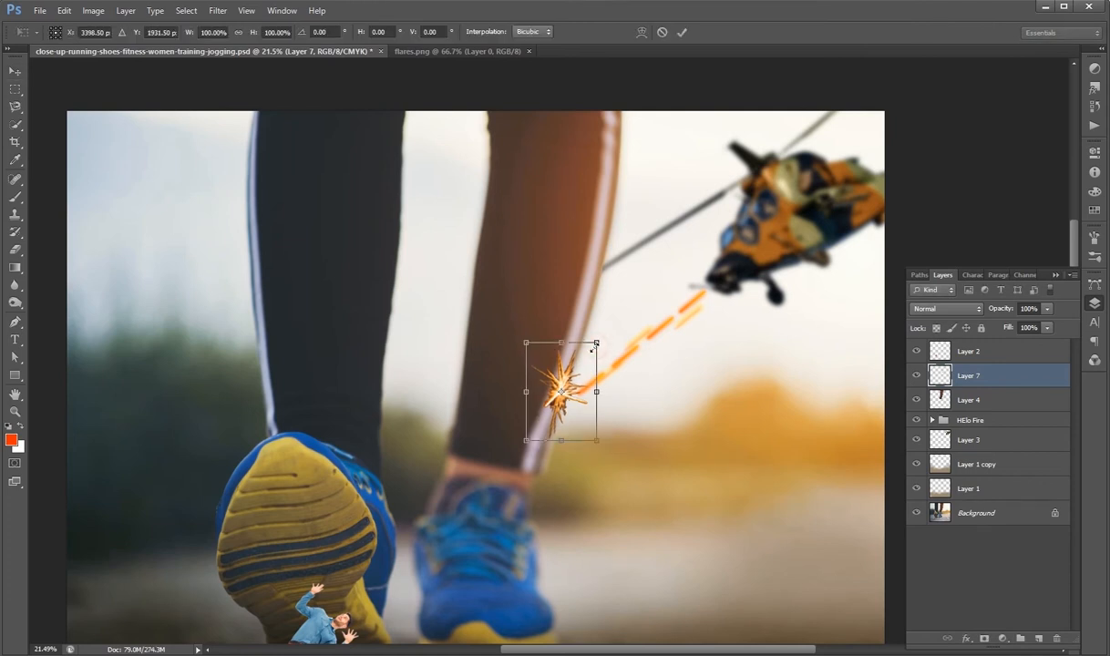
key("Return")
mouse_move(585, 428)
left_mouse_down()
mouse_move(607, 435)
mouse_move(595, 431)
left_mouse_up()
Step: Place Layer 7 directly beneath the HElo Fire group and stack both above Layer 4
left_click_drag(969, 375, 992, 429)
left_click_drag(673, 454, 677, 453)
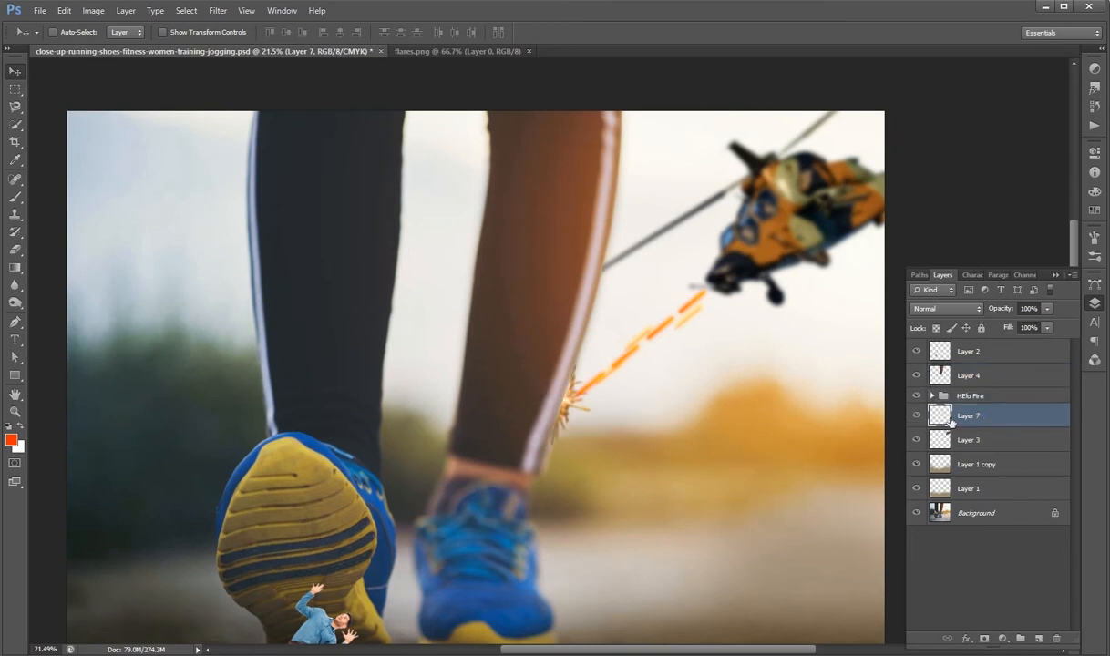
left_click(993, 396, "shift")
left_click_drag(992, 396, 987, 363)
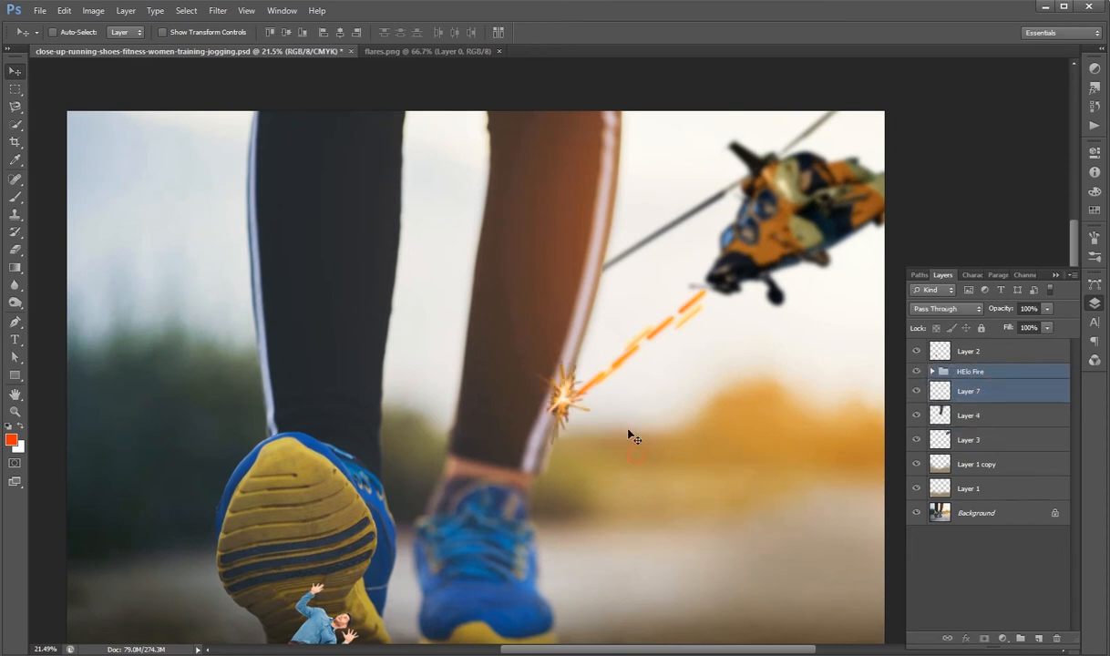
Step: Fine-tune the position of the flare on Layer 7 at the streaks' impact point on the leg
left_click(964, 394)
left_click_drag(722, 438, 726, 445)
key("shift+Left")
key("shift+Up")
key("shift+Up")
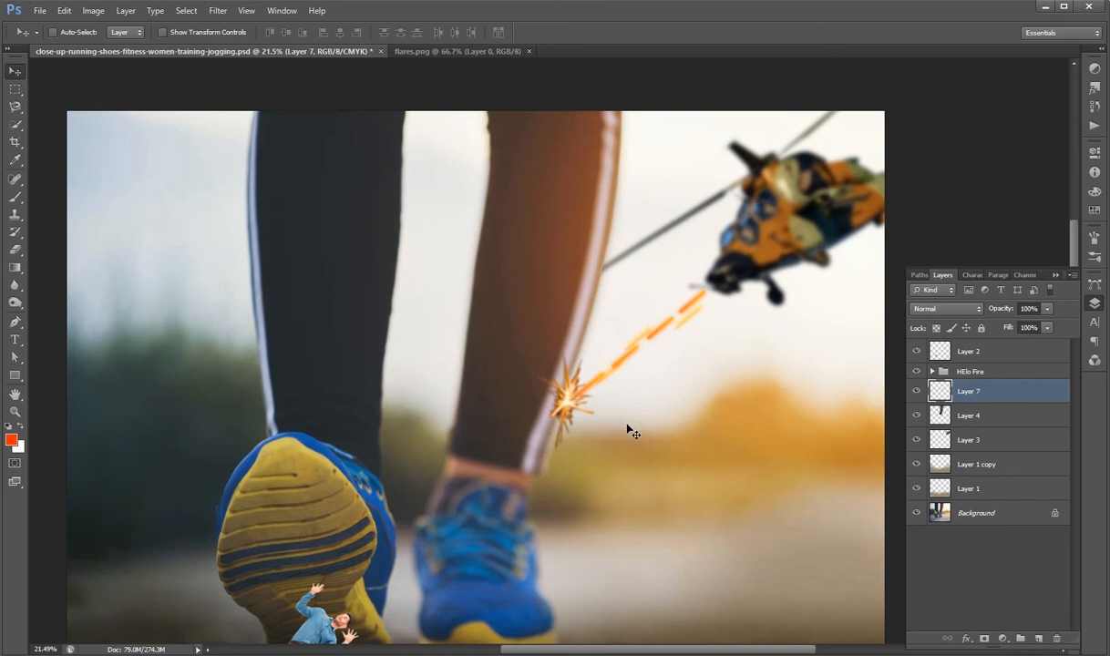
Step: Darken the flare's midtones slightly with Levels and save the document
key("ctrl+l")
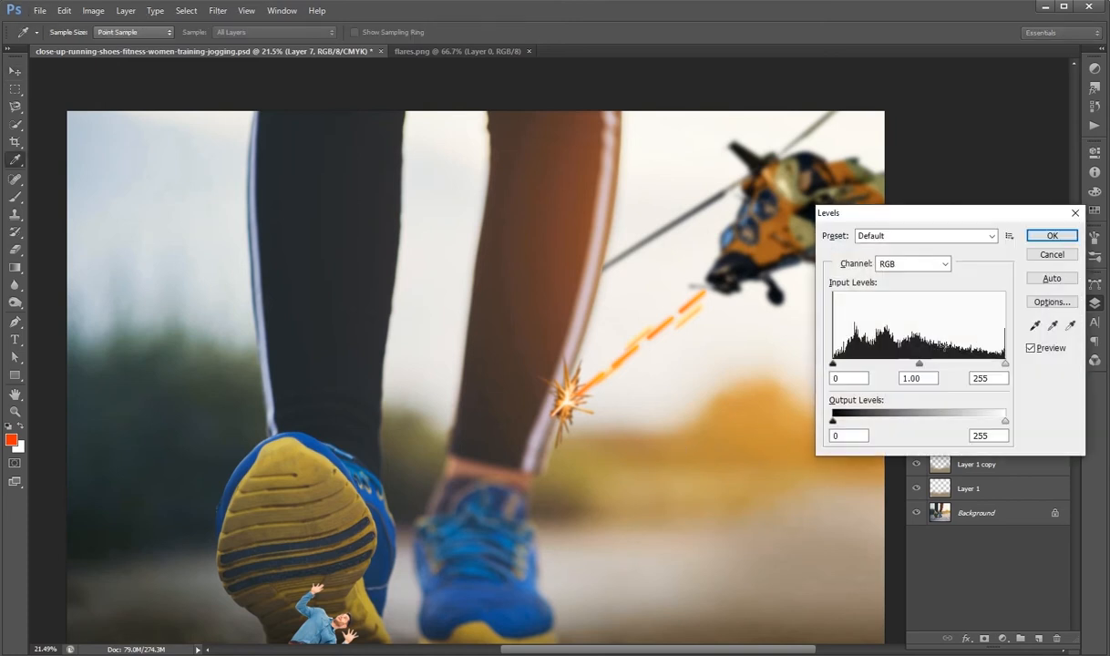
mouse_move(925, 367)
left_mouse_down()
mouse_move(916, 366)
mouse_move(930, 369)
left_mouse_up()
key("Return")
left_click_drag(776, 413, 779, 415)
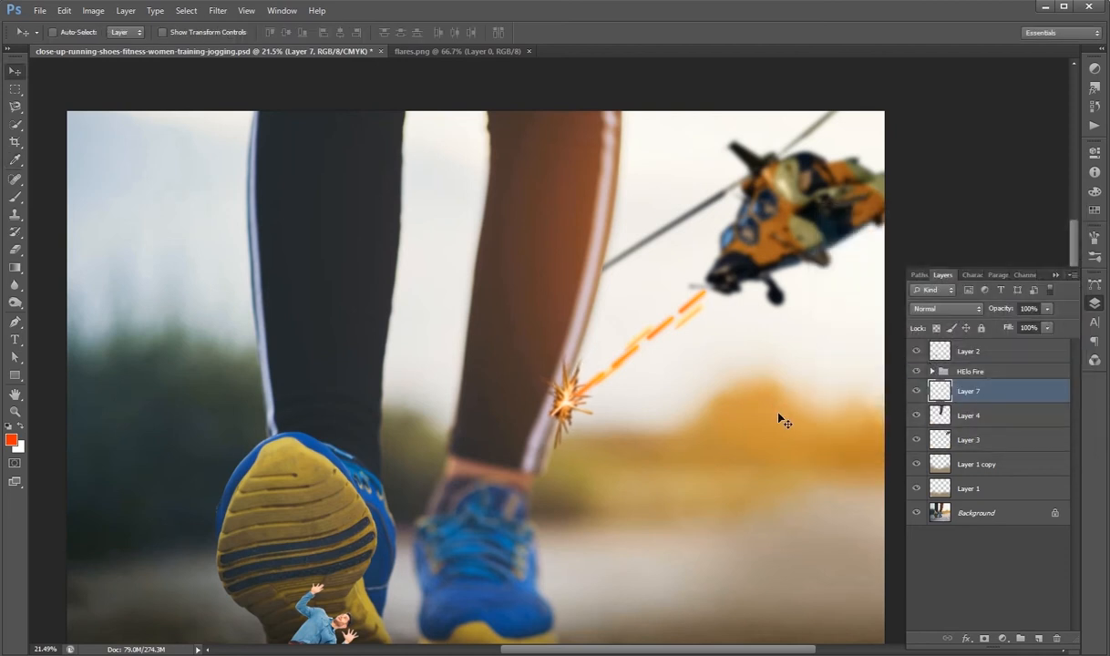
scroll(629, 424, "down", 3)
key("ctrl+s")
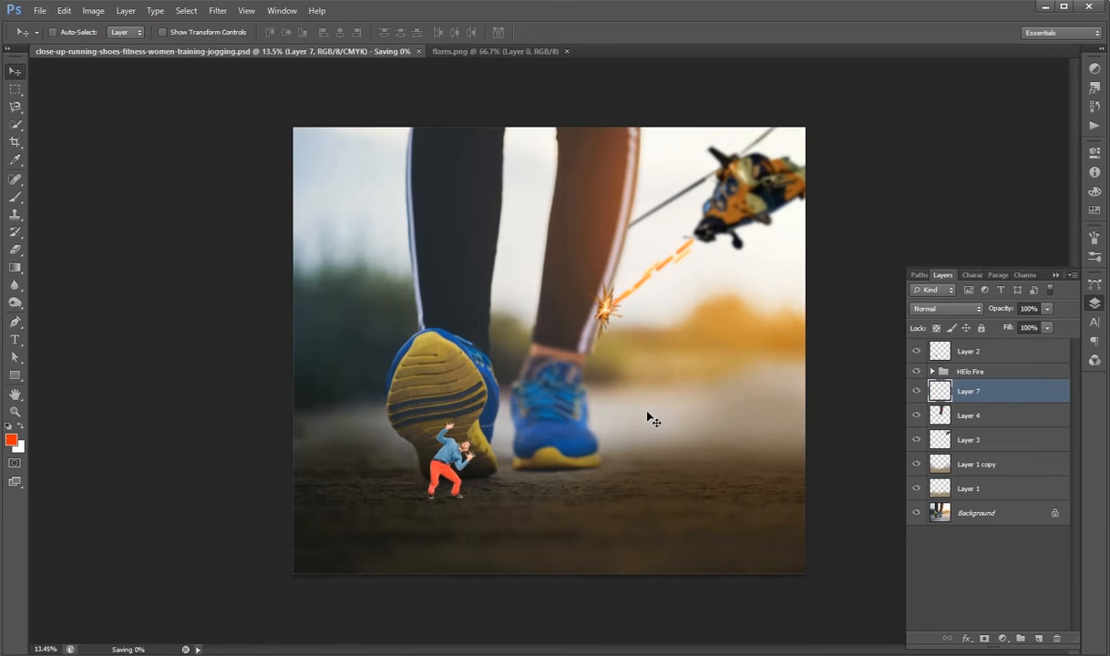
Step: Set Layer 7's blend mode to Color Burn and save the document
double_click(937, 310)
key("Down")
key("Down")
key("Down")
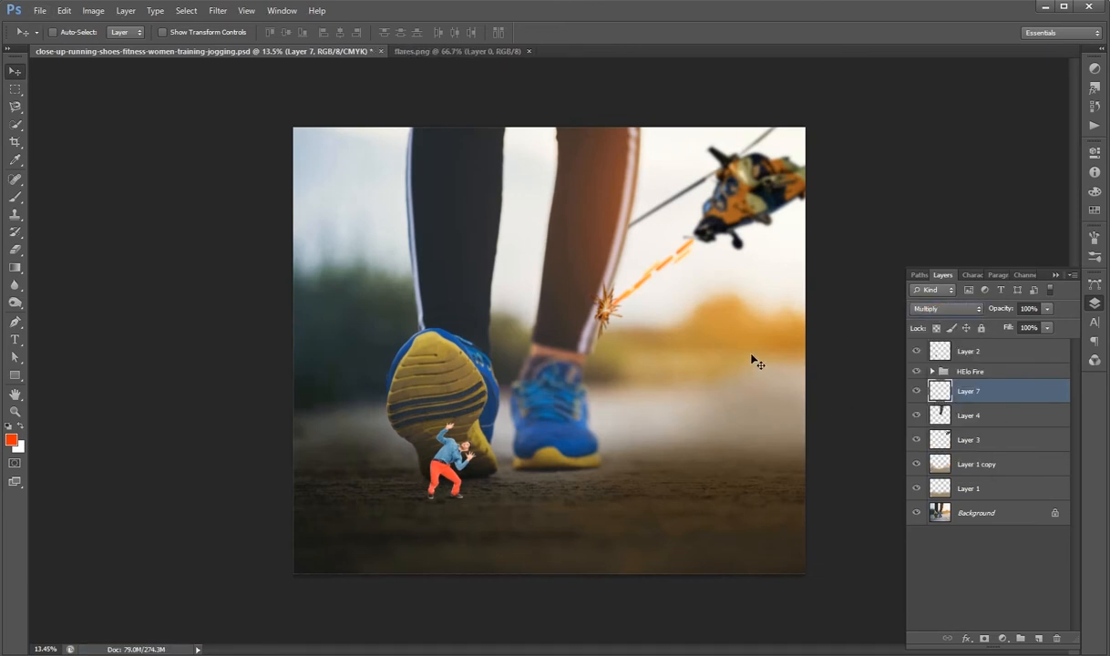
key("Down")
key("Down")
key("ctrl+s")
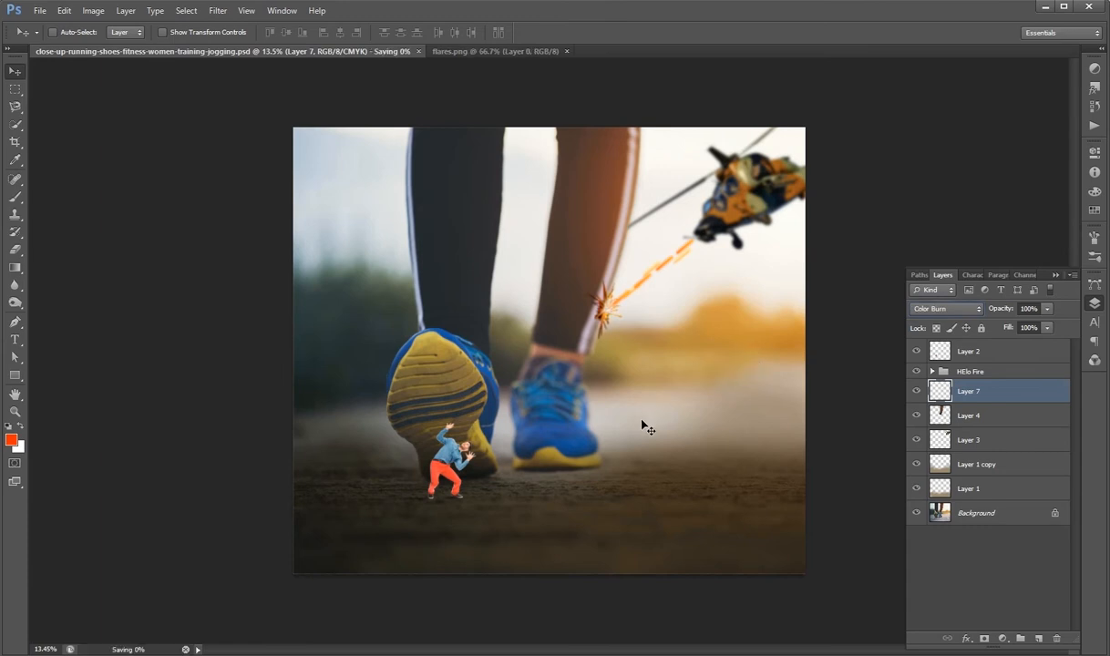
Step: Close flares.png, open Smoke.png, and place the smoke over the ground in the runner composite
scroll(642, 425, "up", 1)
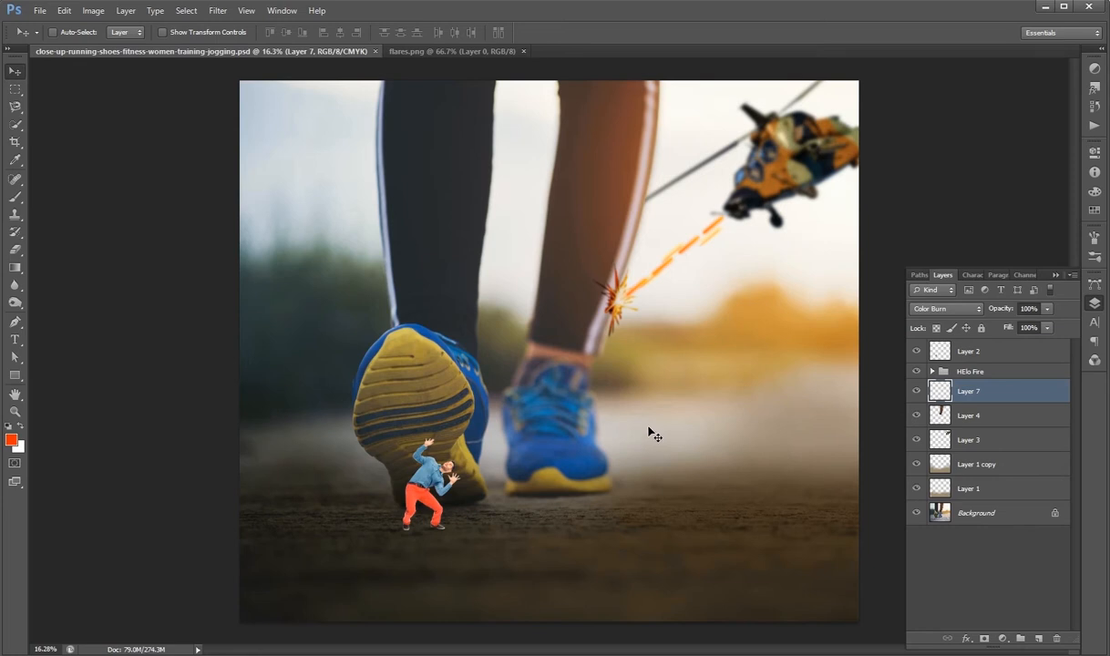
left_click(525, 51)
key("ctrl+o")
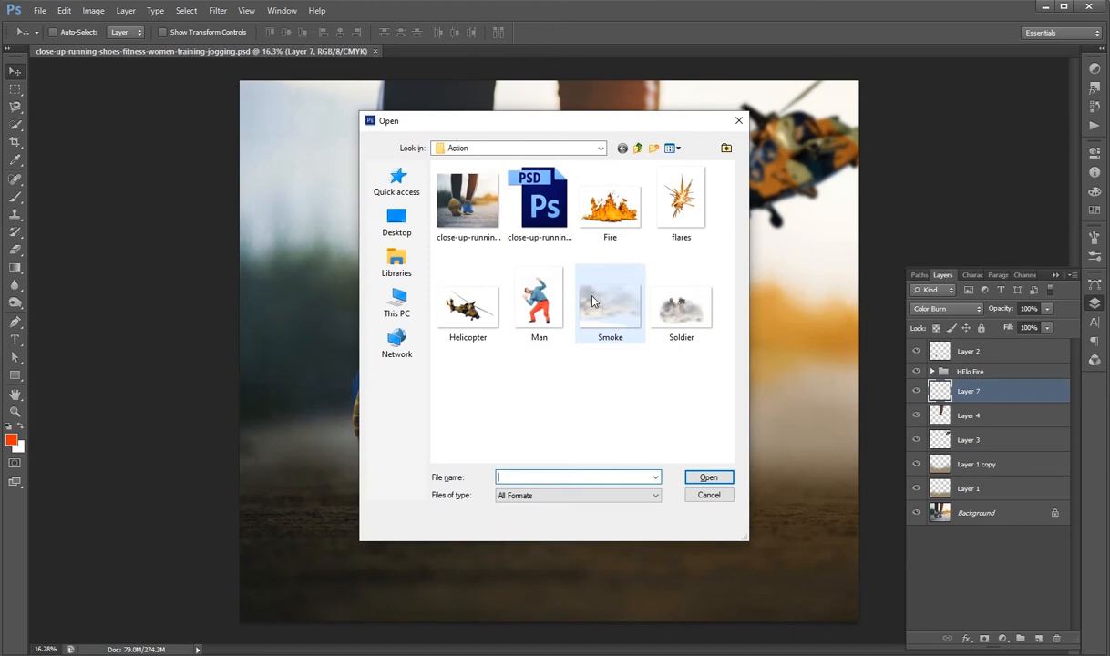
double_click(597, 307)
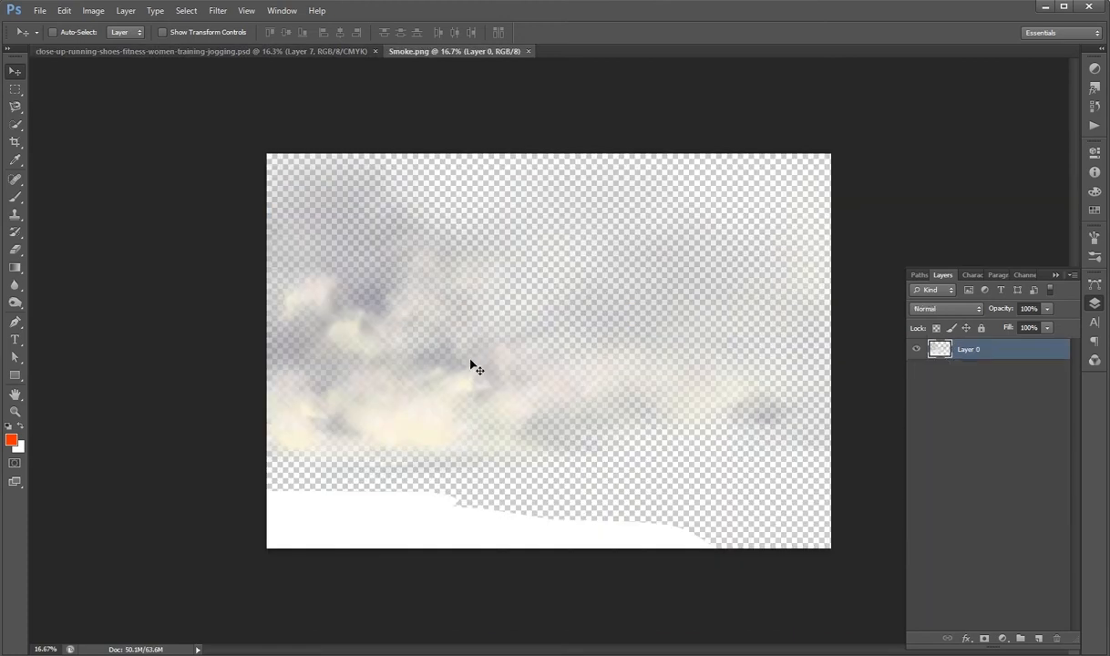
left_click_drag(471, 366, 550, 535)
left_click_drag(536, 456, 510, 560)
Step: Flip the smoke horizontally and enlarge it to about 116%, covering the foreground out to the image's right edge
key("ctrl+t")
right_click(510, 558)
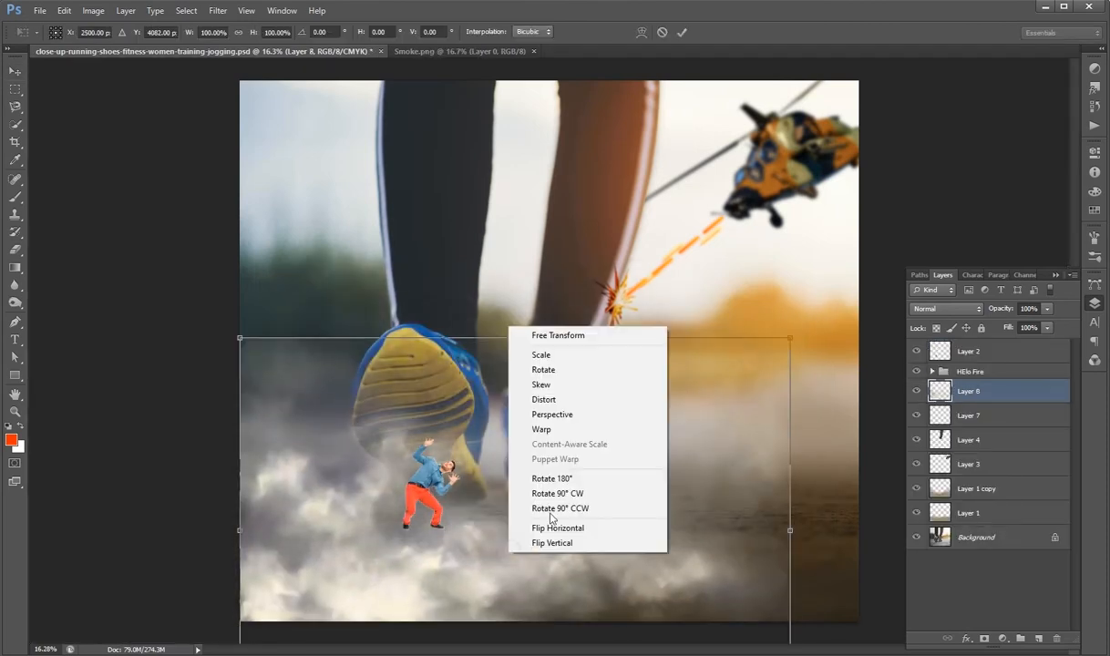
left_click(557, 522)
key("Return")
left_click_drag(663, 567, 727, 567)
key("ctrl+t")
left_click_drag(315, 337, 202, 312)
key("Return")
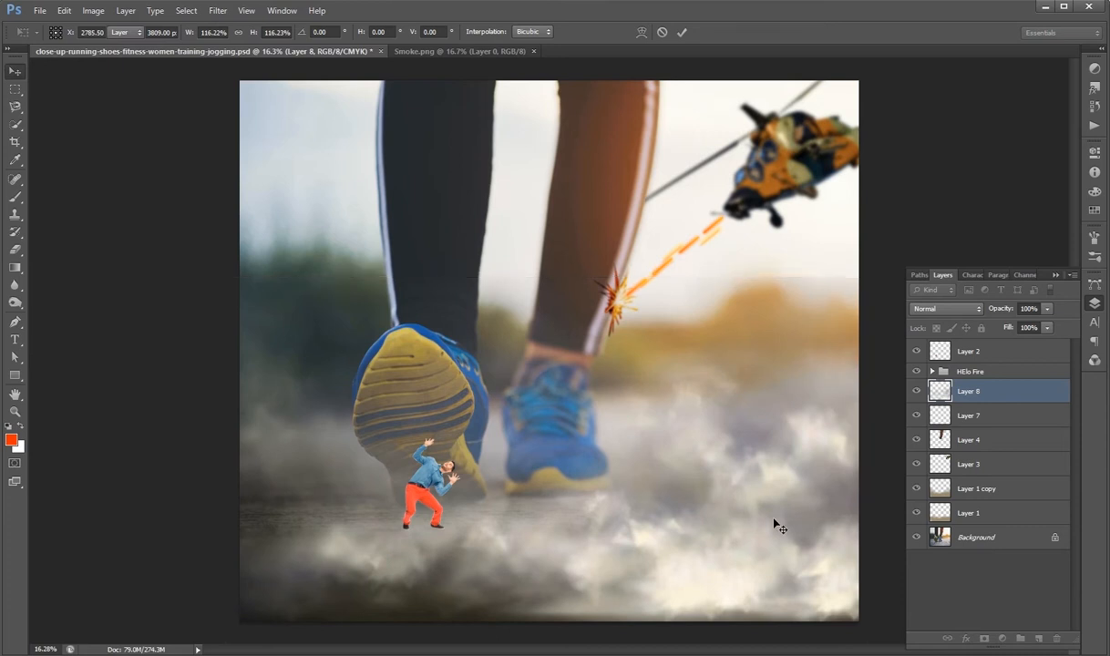
Step: Erase the smoke haze over the upper background with a 1500 px soft eraser and save
key("e")
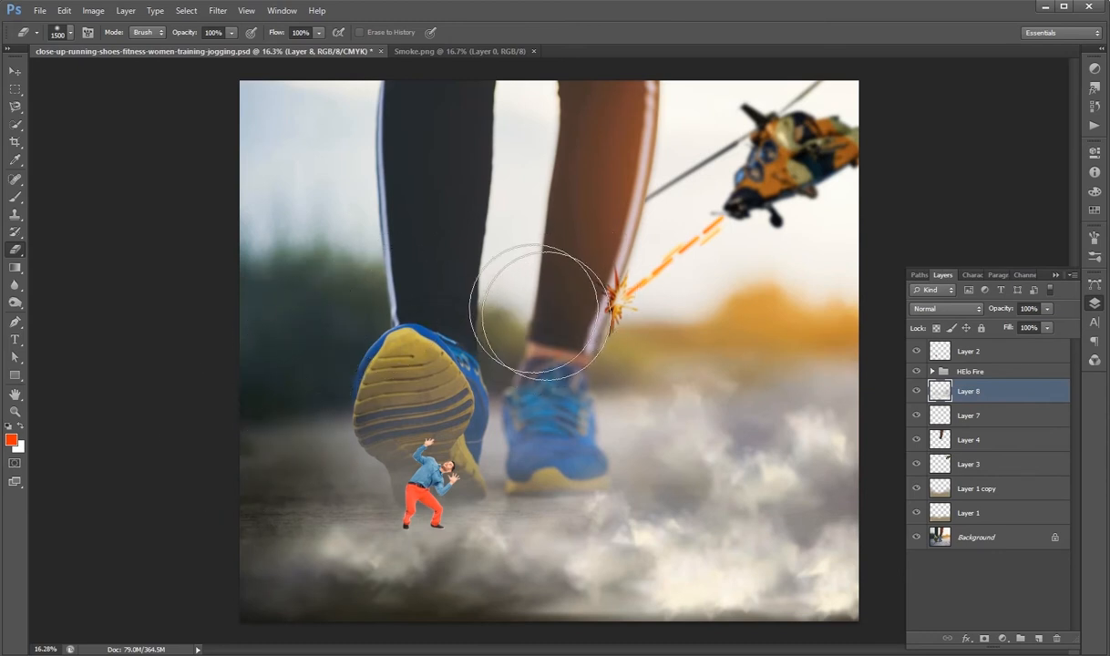
key("v")
key("ctrl+s")
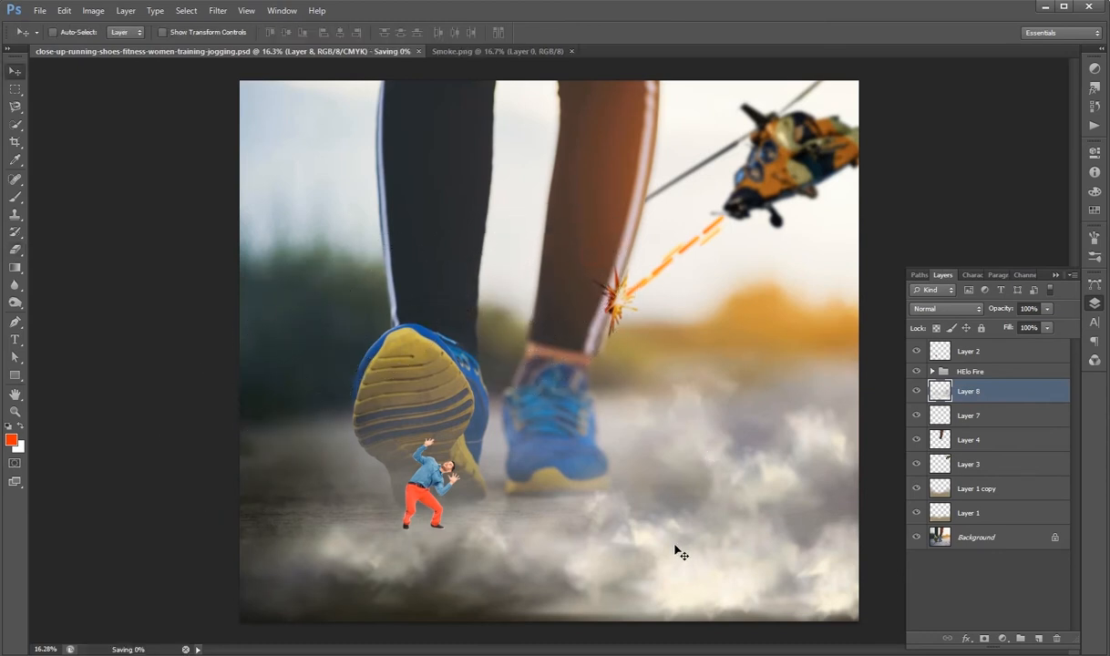
Step: Move smoke Layer 8 below Layer 3 and the tiny man's Layer 2 directly beneath the smoke
left_click_drag(990, 400, 990, 490)
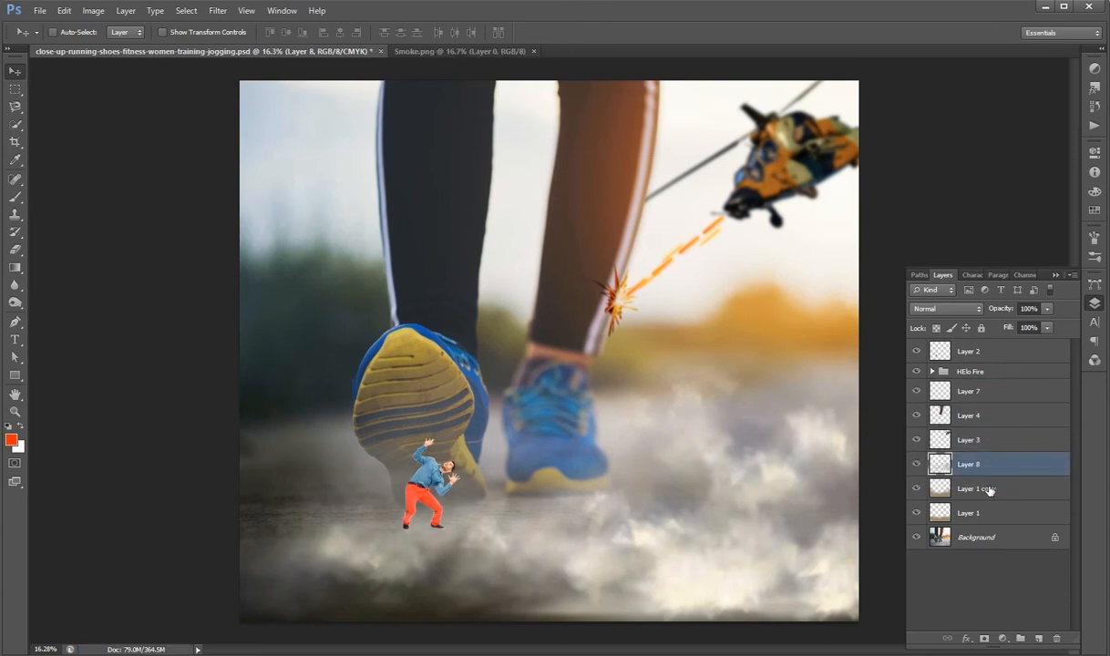
key("ctrl+s")
left_click(917, 351)
left_click(916, 351)
left_click(1001, 352)
left_click_drag(1000, 355, 1000, 480)
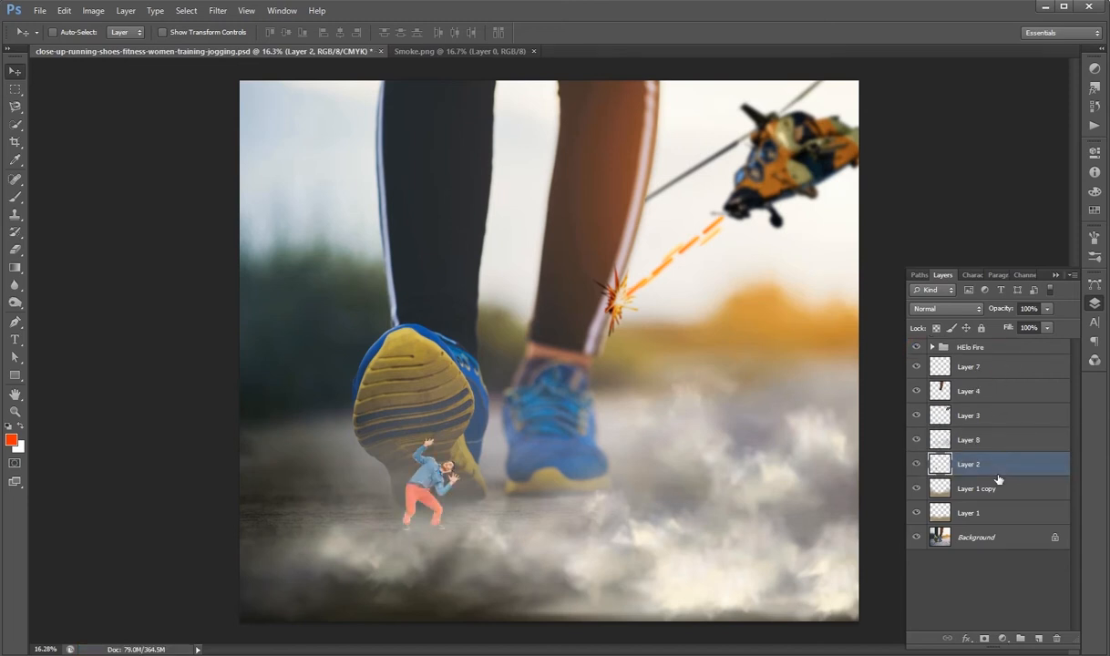
Step: Duplicate the Background layer and darken the copy with a Levels midtone value of 0.44
double_click(984, 538)
key("Escape")
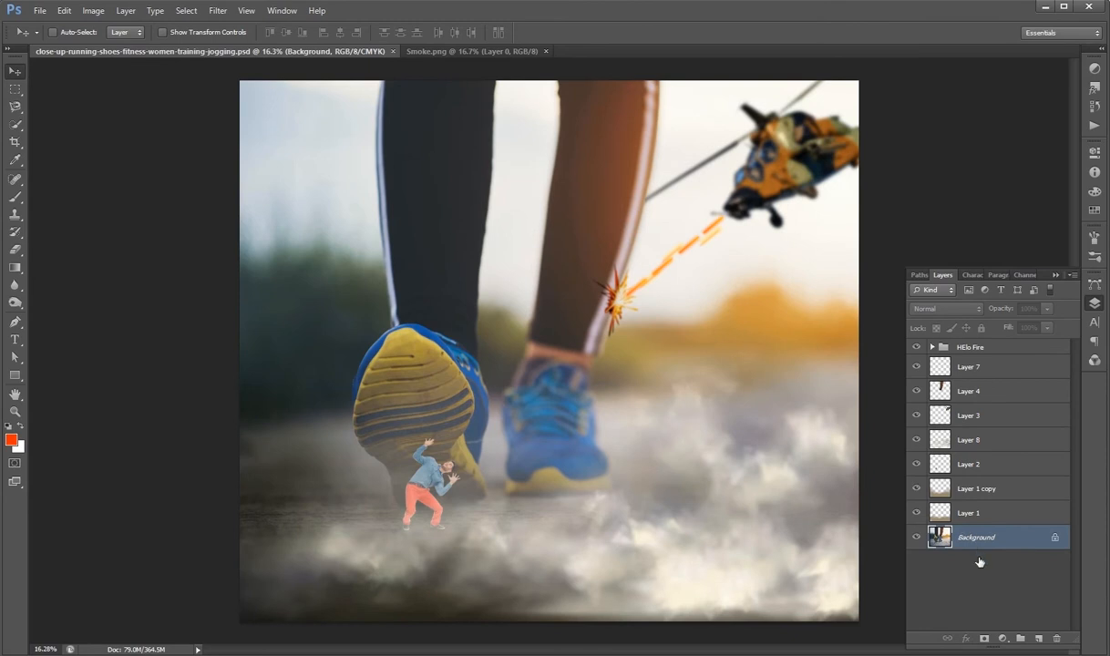
key("ctrl+j")
key("ctrl+l")
left_click_drag(919, 363, 960, 367)
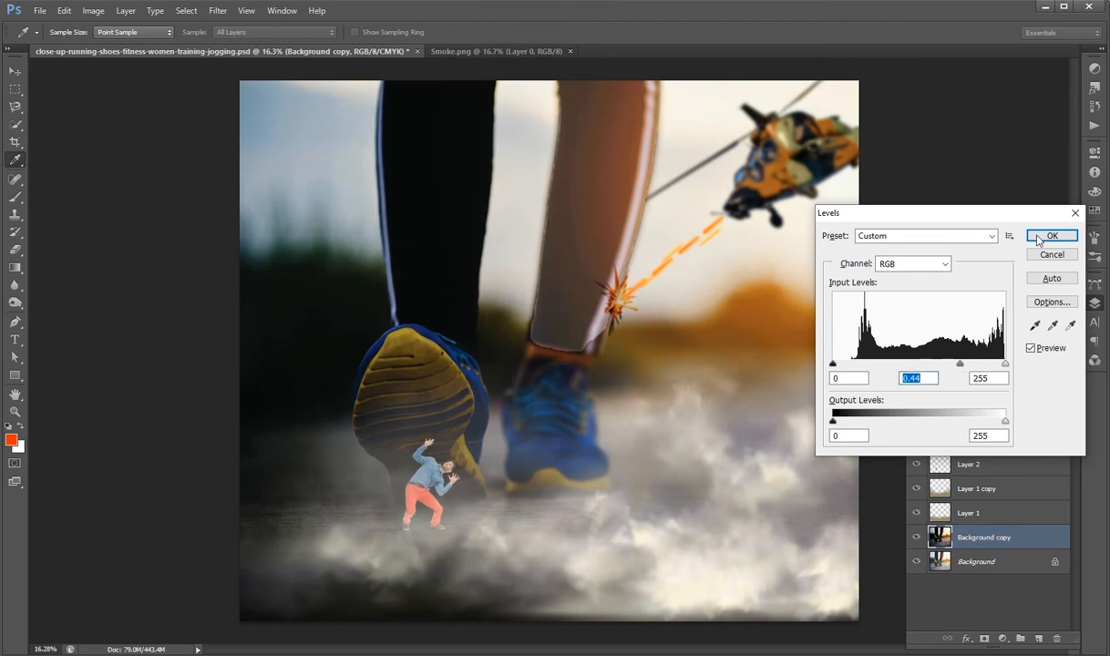
left_click(1051, 236)
Step: Darken the right leg on Layer 4 with a Levels midtone value of .4 and save
left_click(584, 214, "ctrl")
key("ctrl+l")
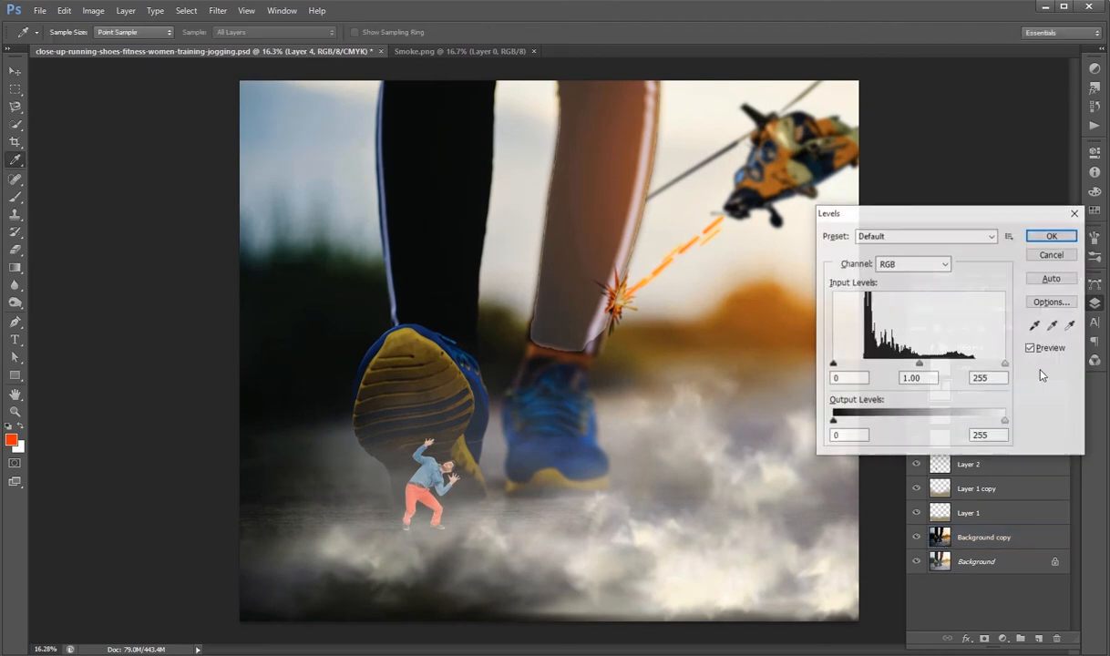
type(".4")
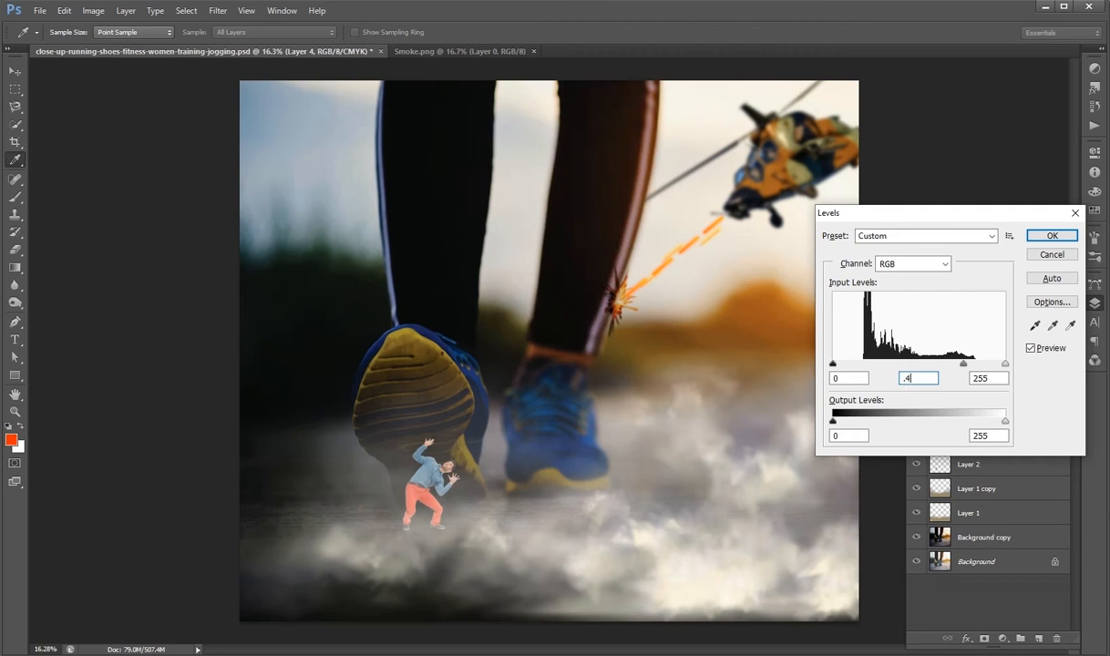
key("Return")
key("v")
key("ctrl+s")
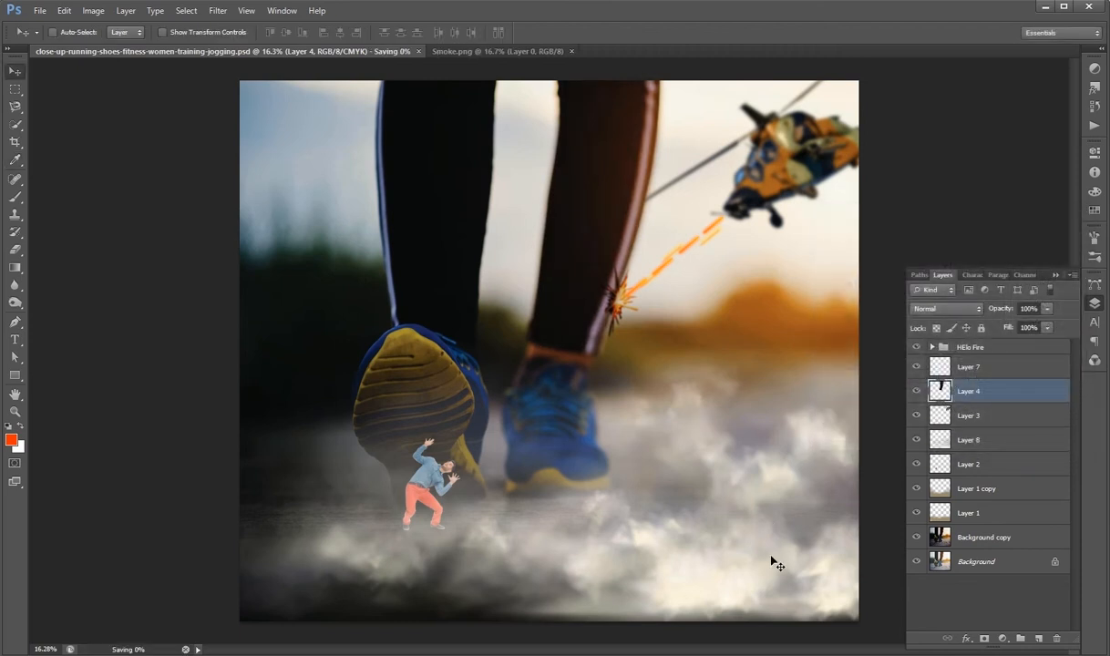
Step: Darken Layer 1 copy with a Levels midtone value of about 0.49
left_click(1024, 494)
key("ctrl+l")
left_click_drag(919, 364, 955, 365)
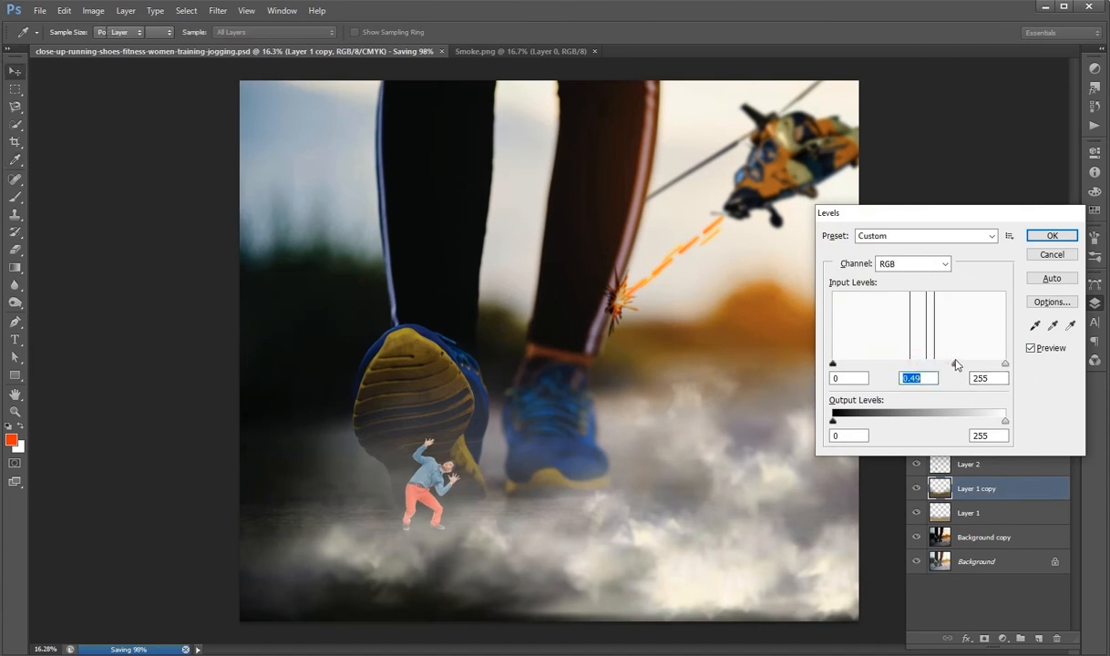
key("Return")
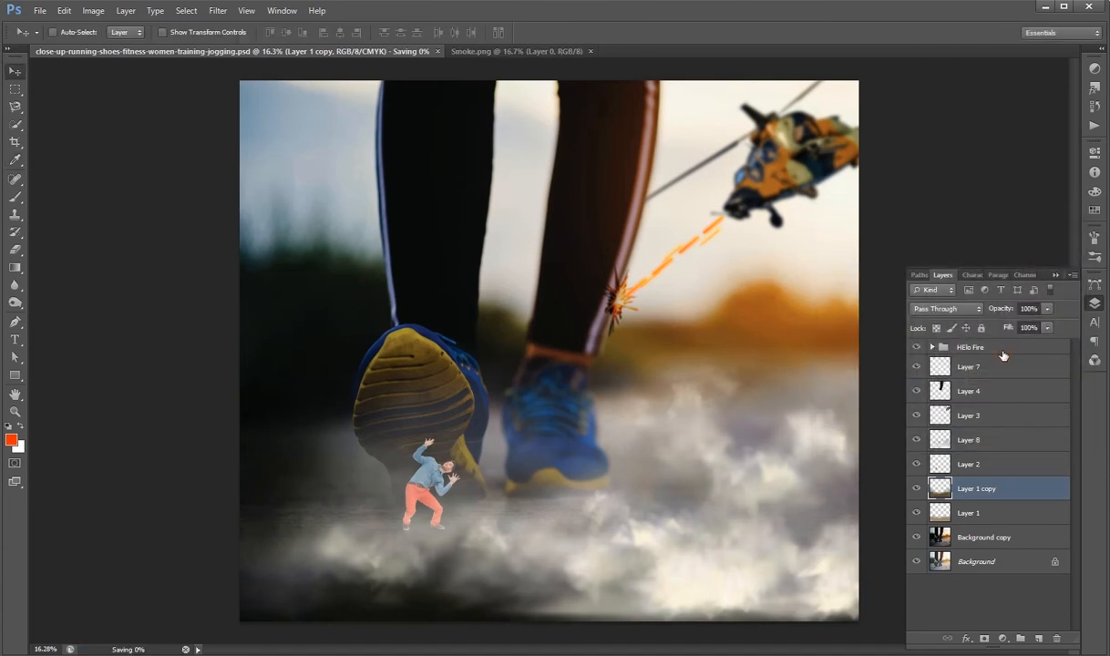
Step: Add a new layer above the HElo Fire group and fill it with a reversed black-to-transparent radial gradient as a vignette
left_click(1003, 349)
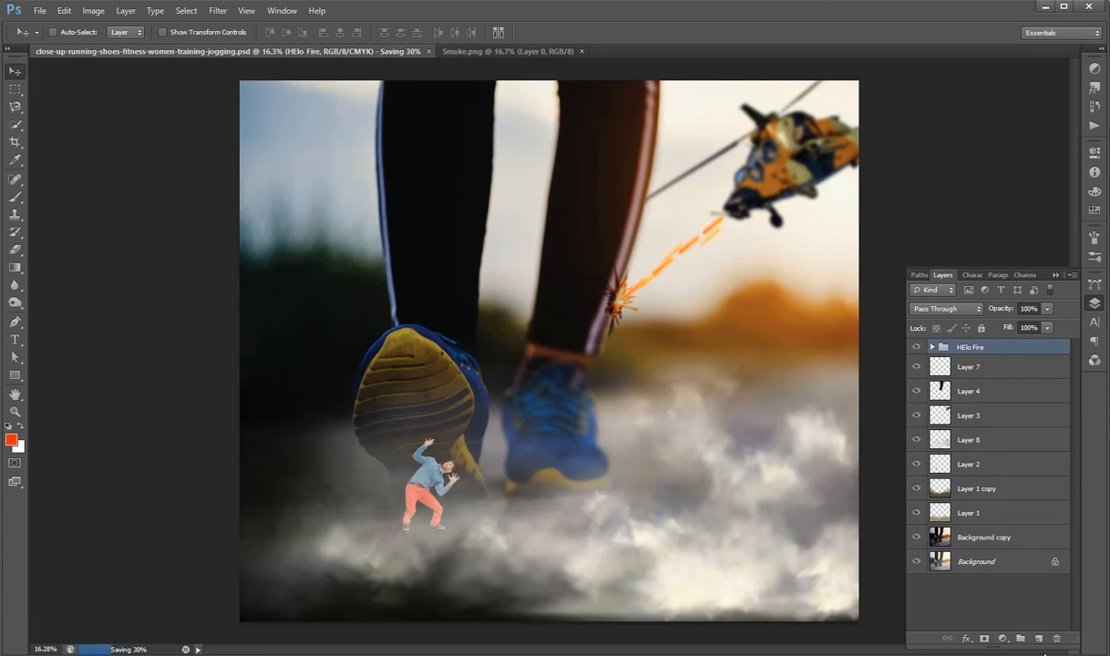
left_click(1039, 638)
key("d")
key("g")
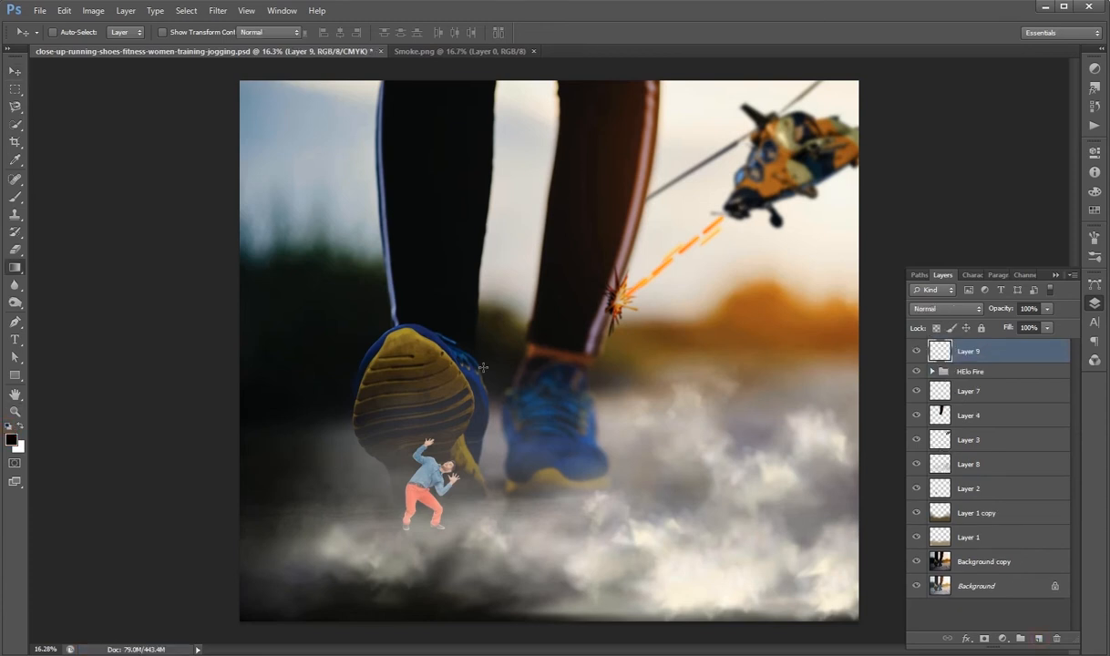
left_click(390, 33)
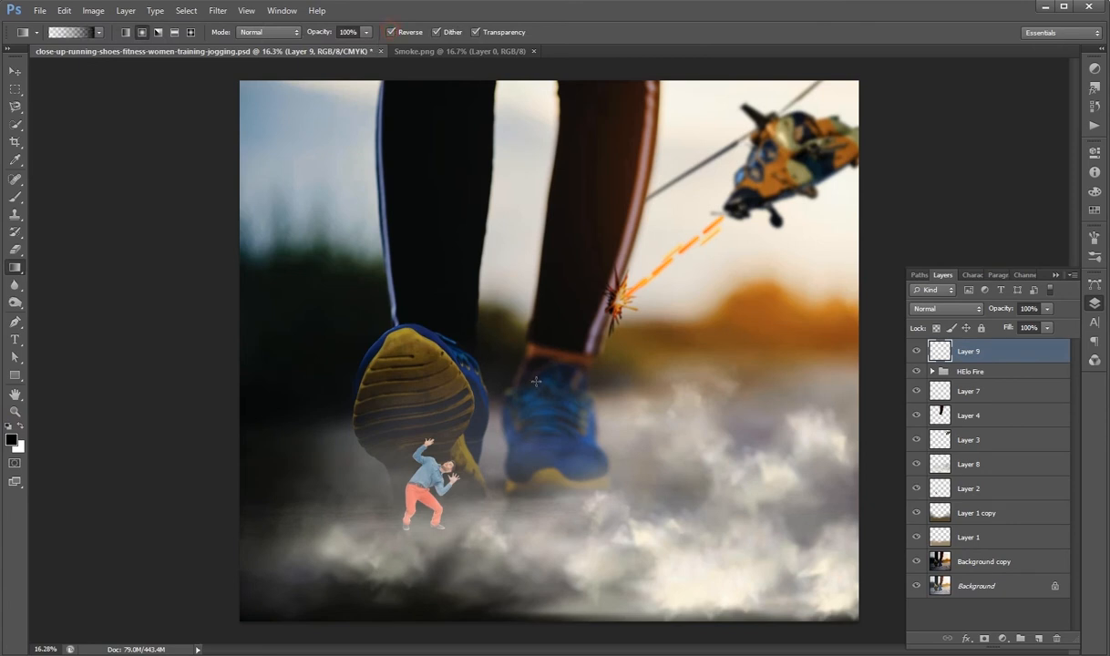
mouse_move(527, 350)
left_mouse_down()
mouse_move(260, 583)
mouse_move(238, 624)
left_mouse_up()
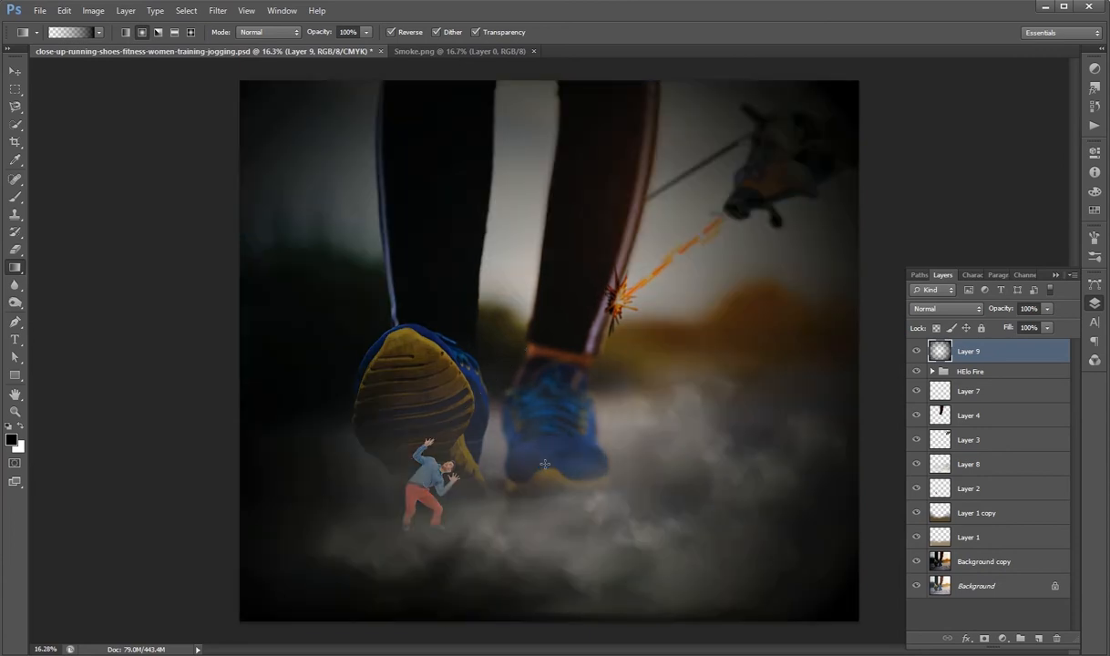
Step: Lower the opacity of the vignette on Layer 9 to 60% and save the document
key("v")
key("ctrl+s")
left_click(1029, 308)
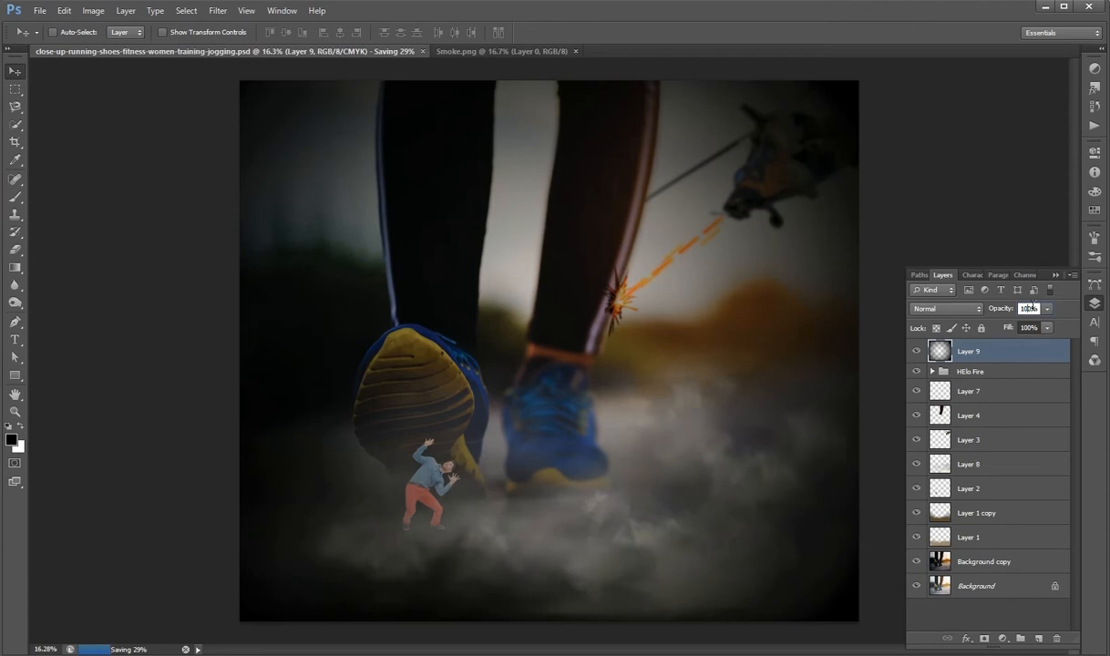
type("60")
key("Return")
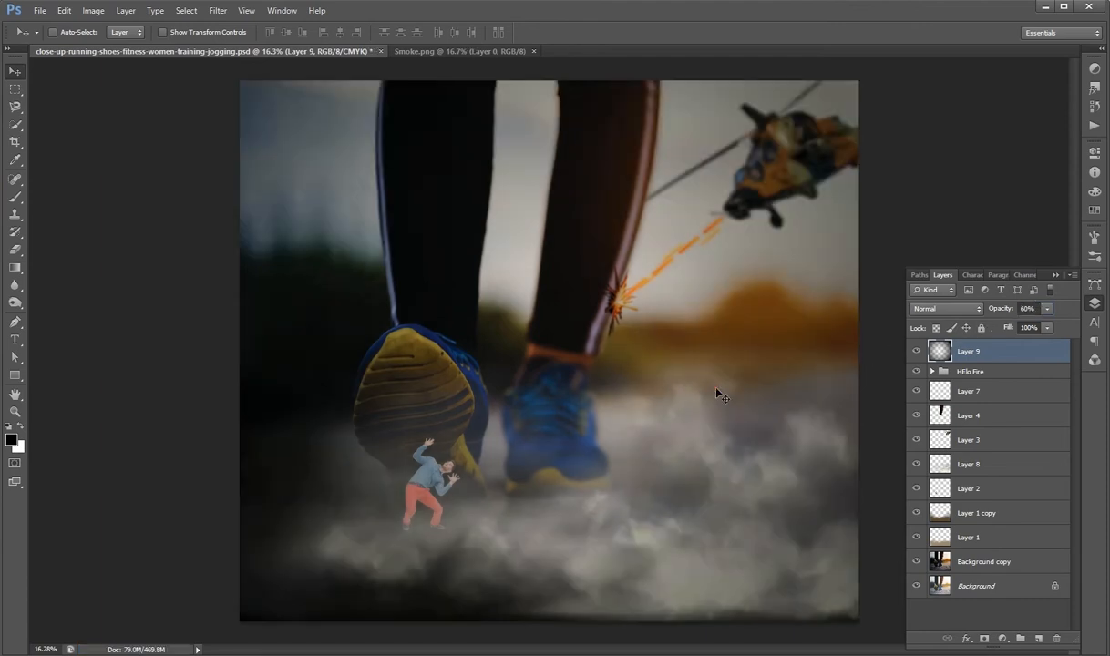
key("ctrl+s")
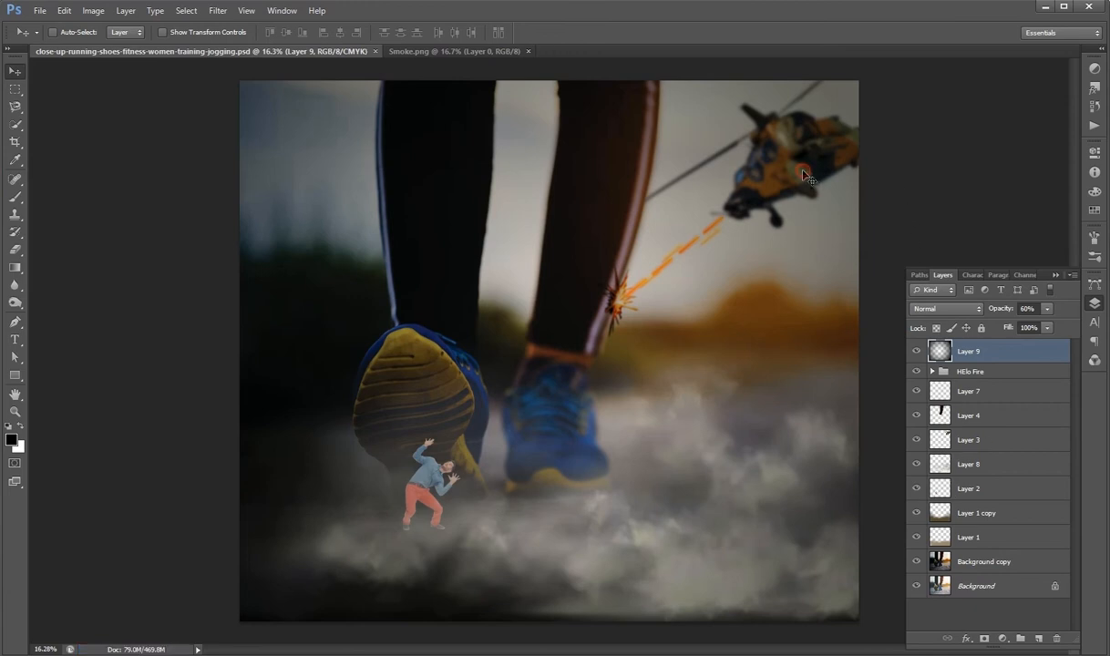
Step: Brighten the helicopter on Layer 3 by raising its Levels midtones, and save the document
left_click(972, 441)
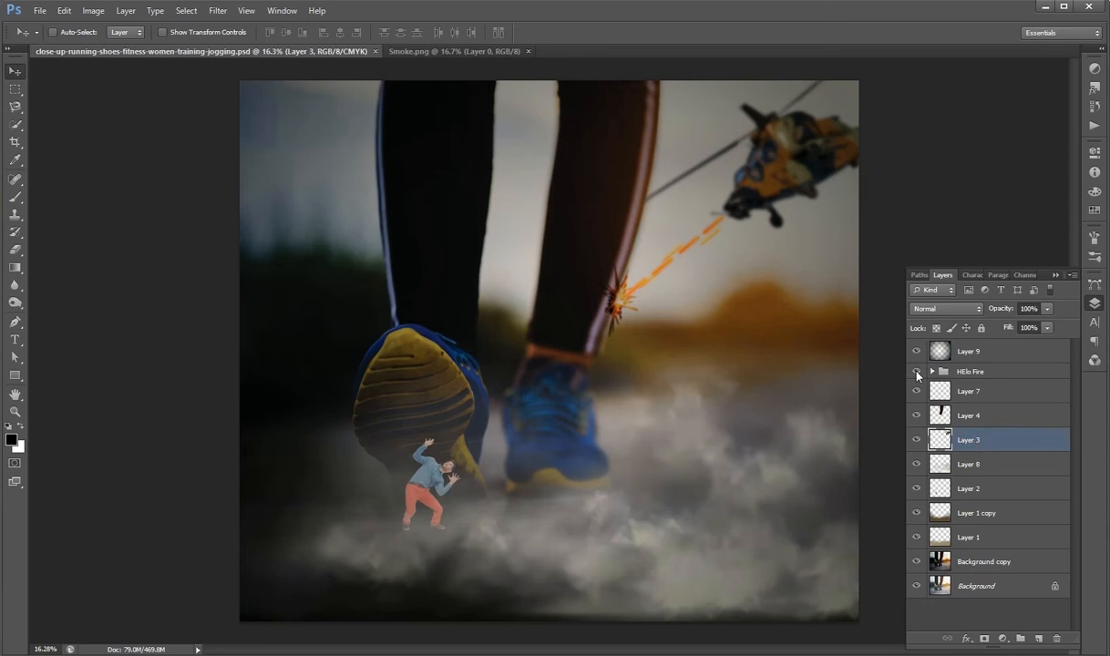
key("ctrl+l")
left_click_drag(912, 365, 893, 377)
key("Return")
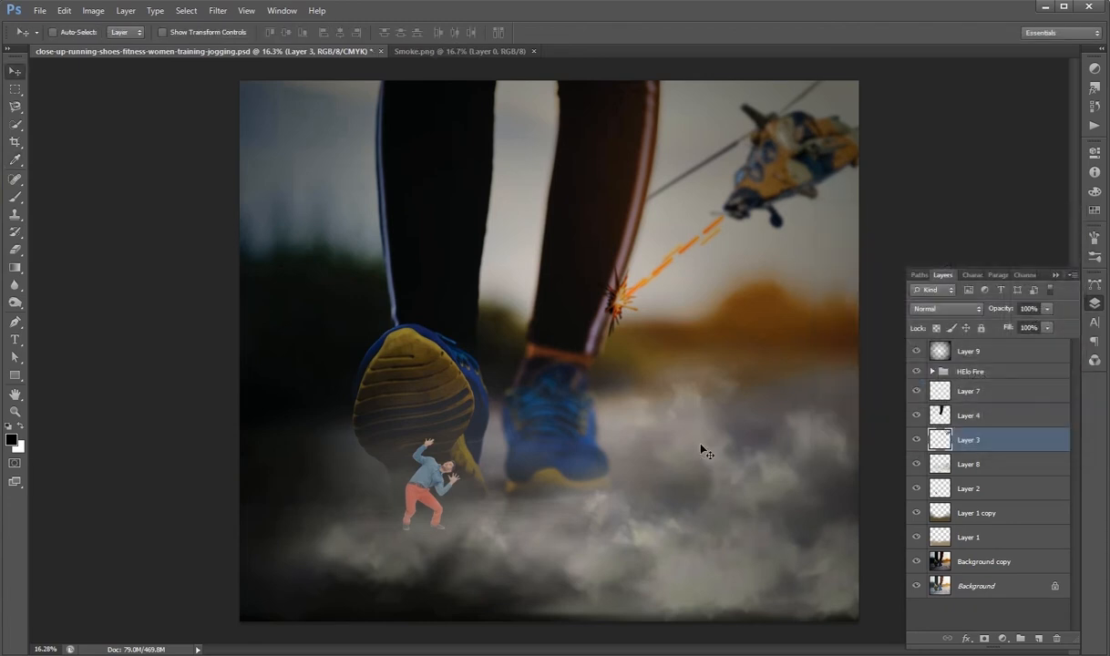
key("ctrl+s")
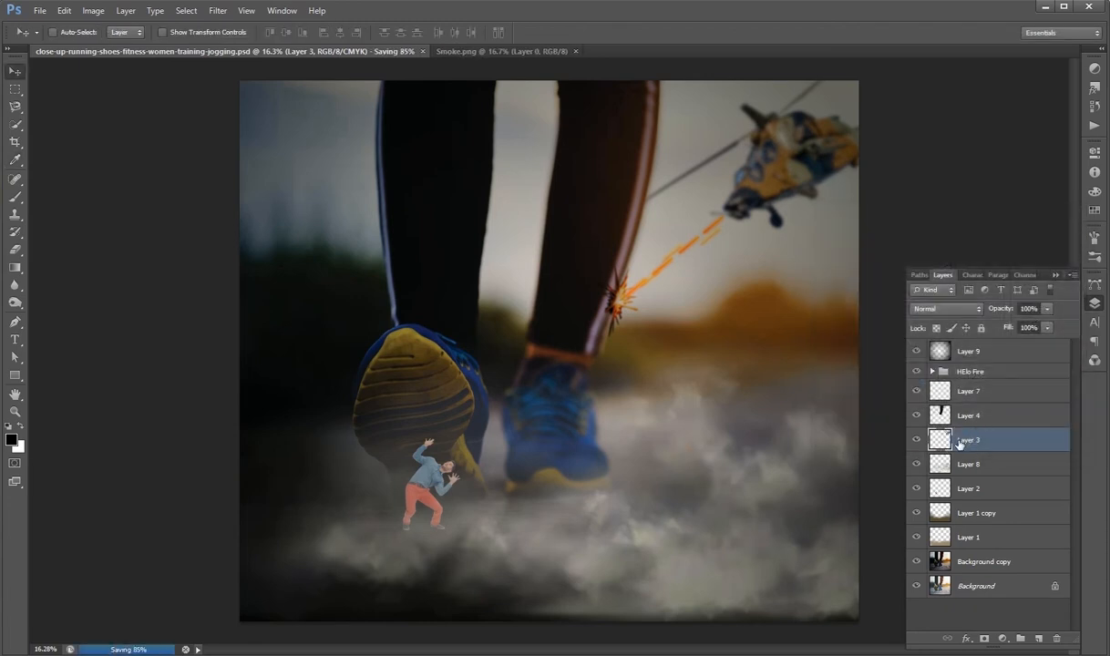
Step: Reduce the opacity of the Color Burn Layer 7 to 63% and save the document
left_click(984, 392)
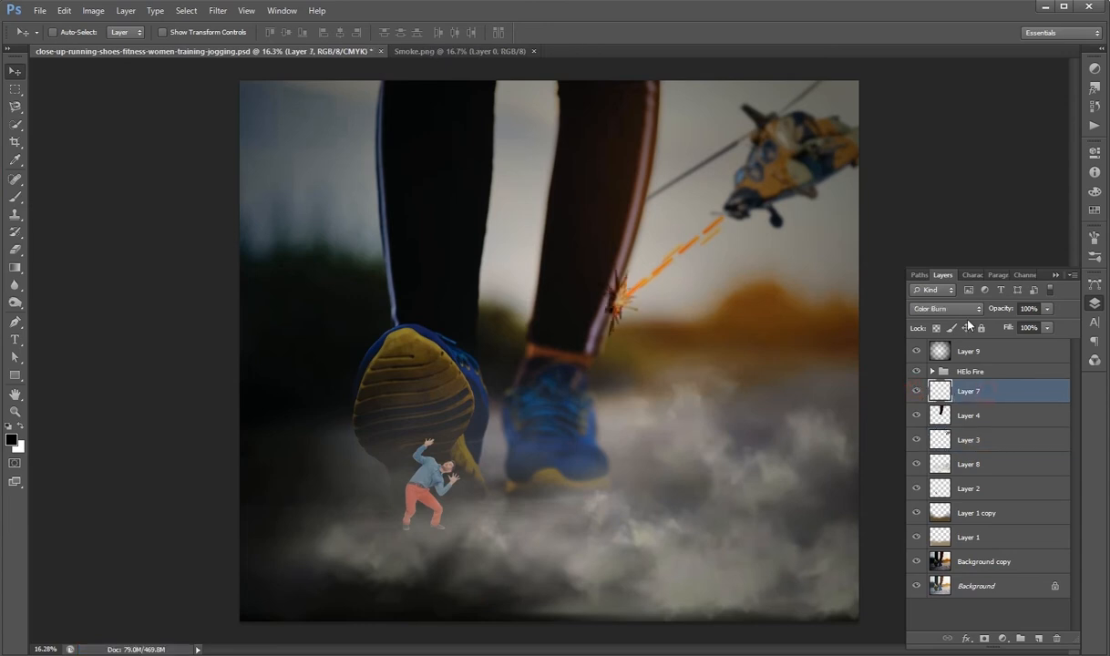
left_click(1028, 309)
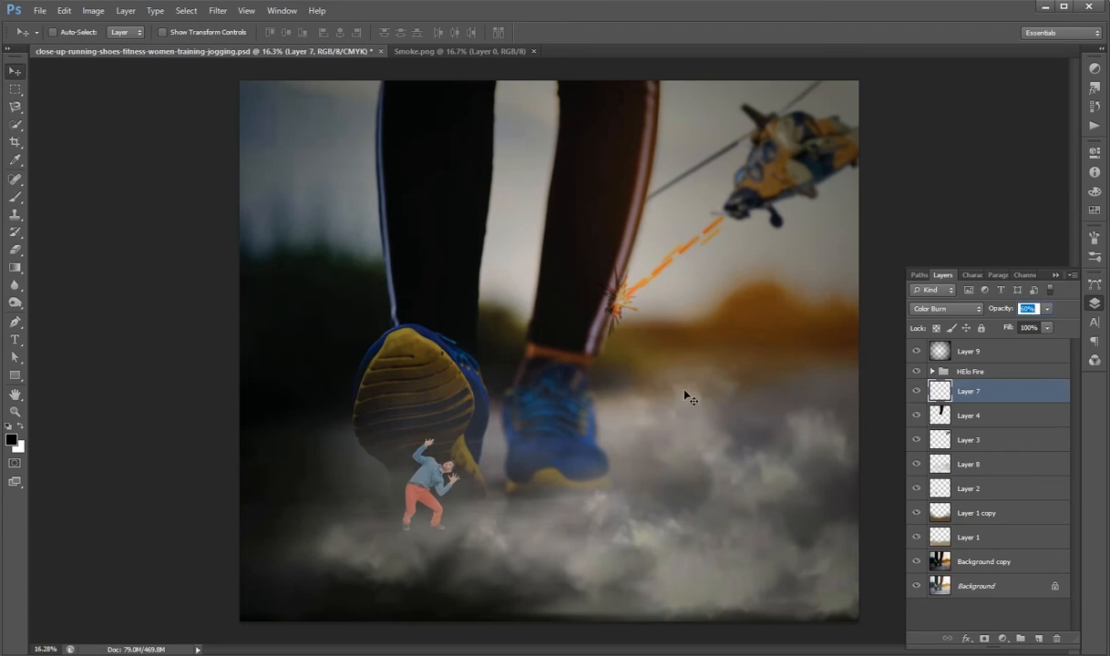
key("Up")
key("Up")
key("ctrl+s")
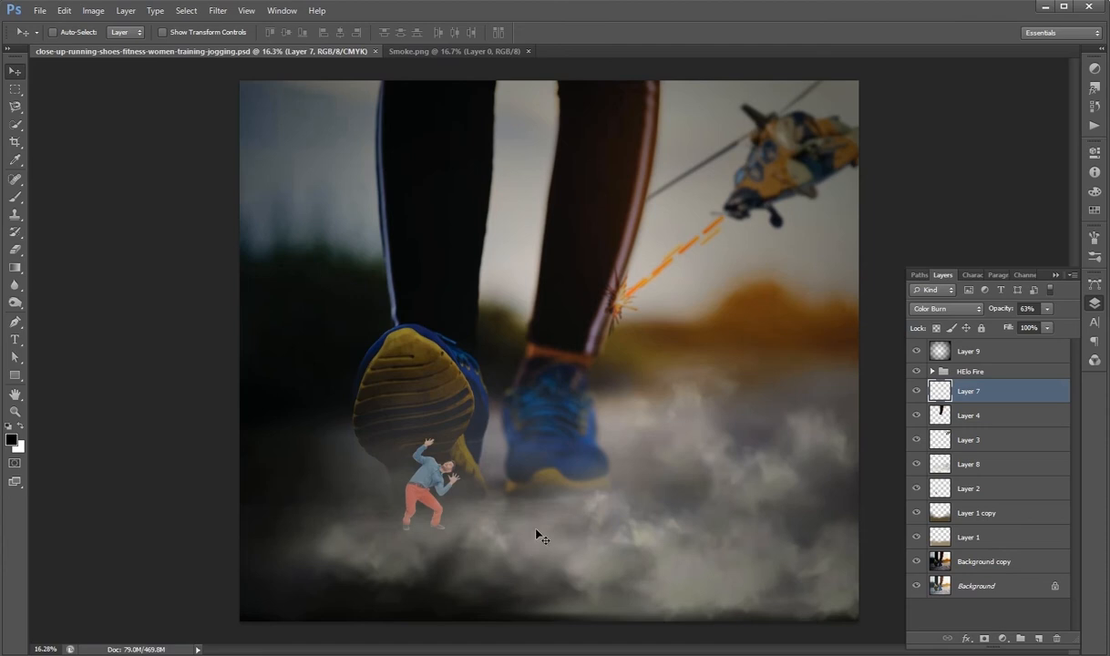
Step: Open the Fire image, bring it into the composition beside the raised shoe, close the source images and save
left_click(526, 51)
key("ctrl+o")
double_click(622, 234)
left_click_drag(627, 223, 430, 238)
left_click(511, 51)
left_click_drag(555, 381, 434, 475)
left_click(455, 476)
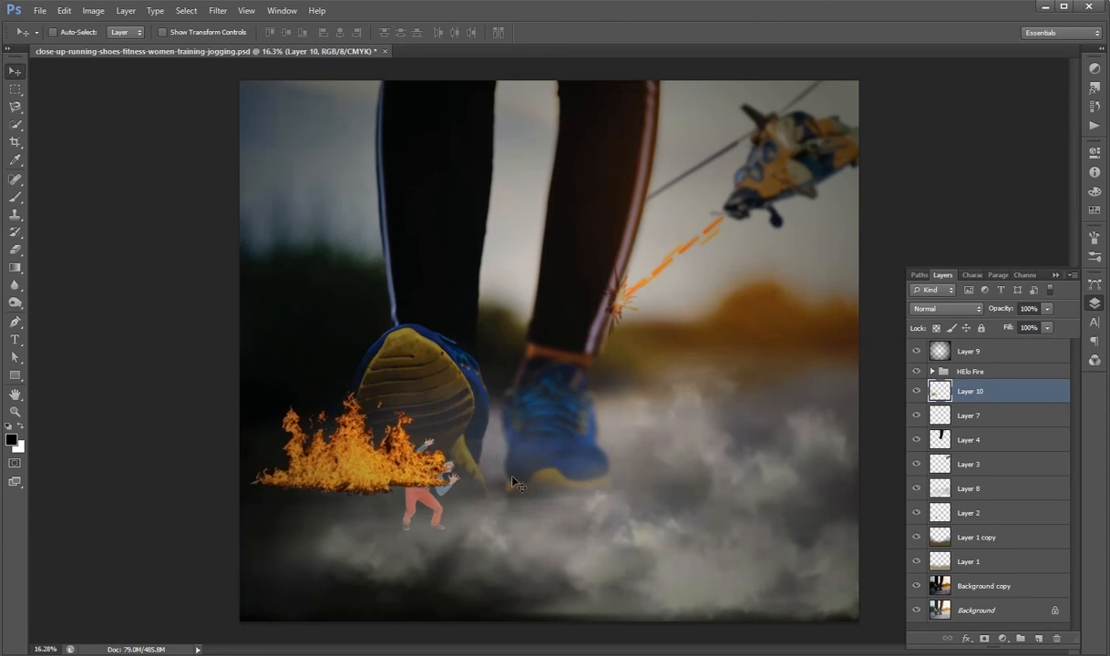
key("ctrl+s")
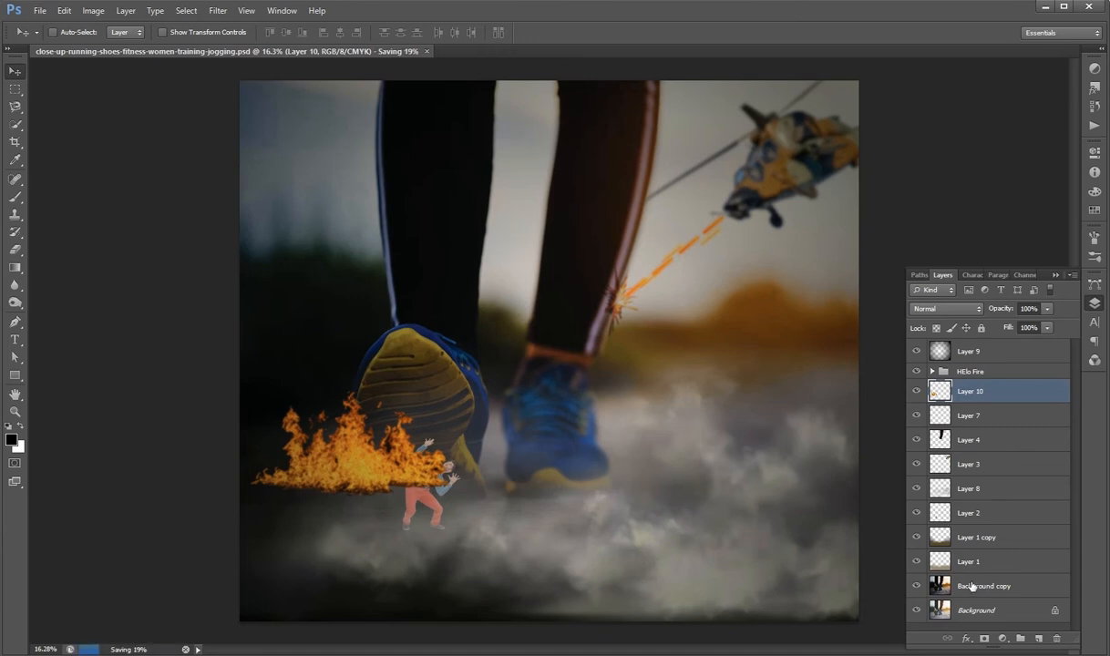
Step: Hide the fire on Layer 10, quick-select the raised shoe's sole on Background copy and copy the selection to a new layer
left_click(965, 587)
left_click(916, 392)
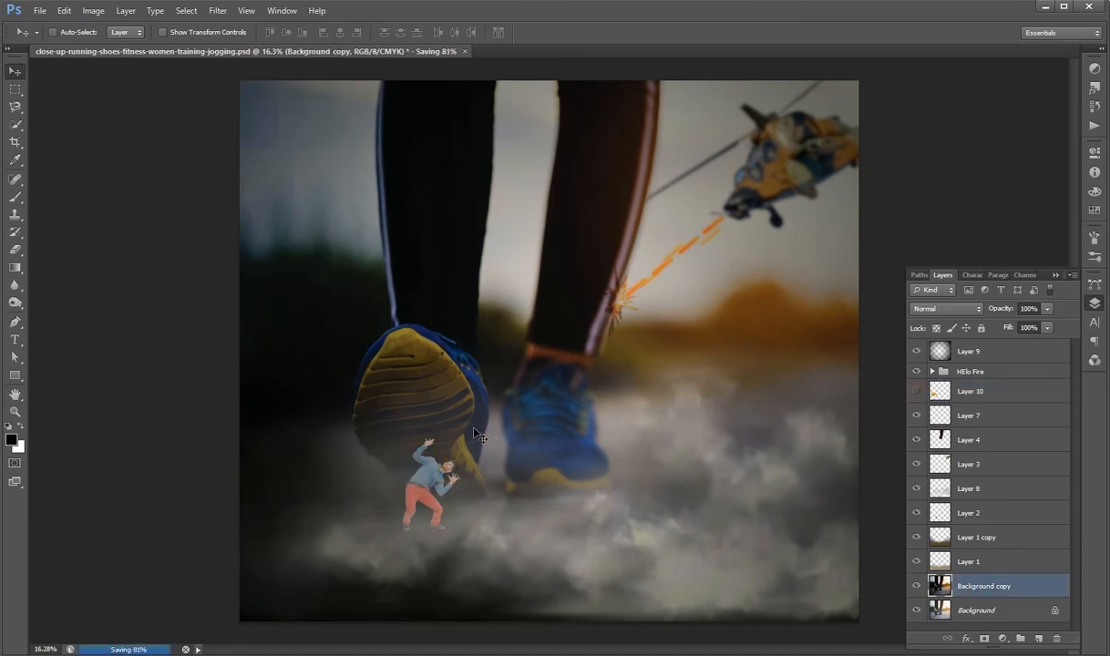
key("w")
left_click(398, 392)
scroll(398, 392, "up", 4)
left_click(363, 338)
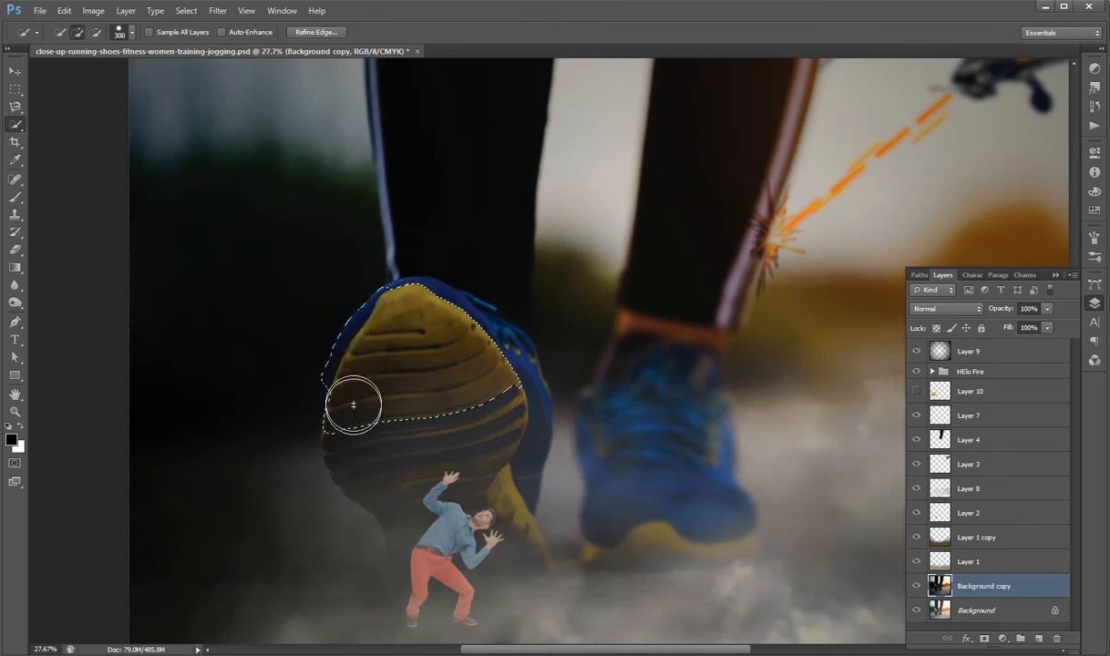
left_click_drag(354, 392, 360, 419)
left_click(403, 308)
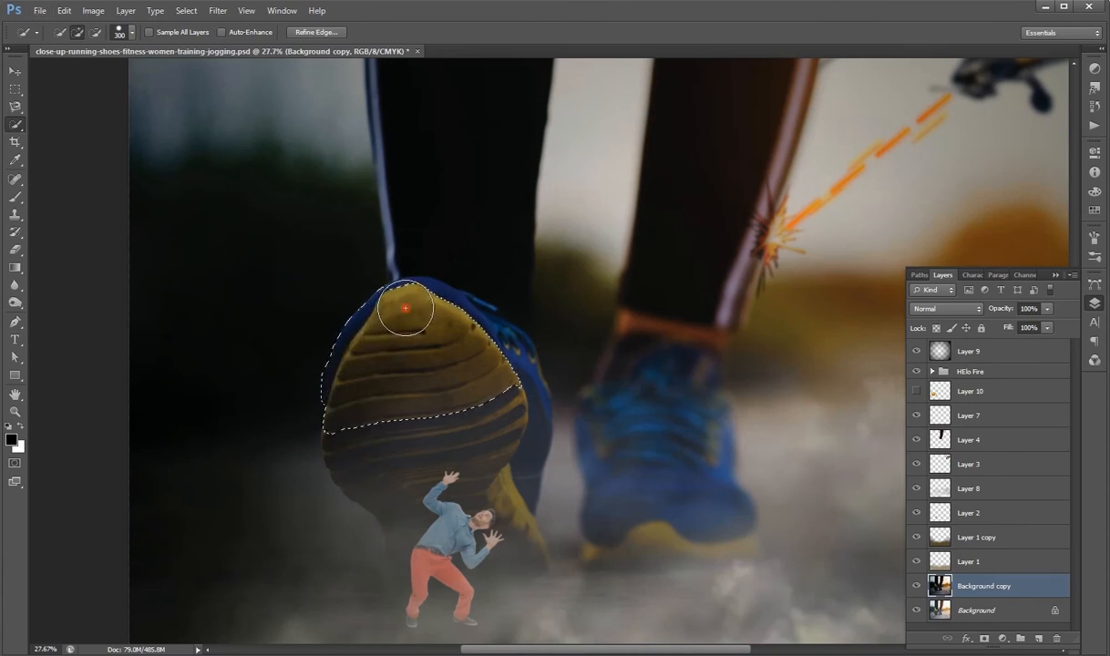
left_click(390, 423)
scroll(358, 437, "down", 1)
left_click(359, 402)
mouse_move(419, 437)
left_mouse_down()
mouse_move(441, 486)
mouse_move(423, 472)
mouse_move(423, 482)
mouse_move(468, 508)
left_mouse_up()
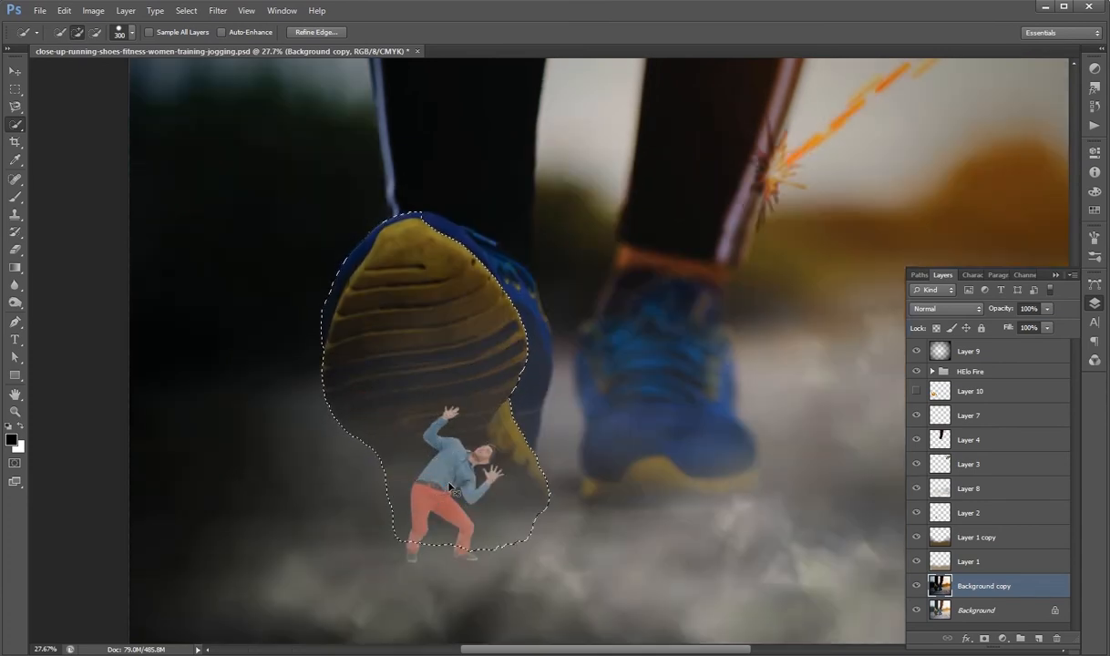
key("ctrl+j")
key("v")
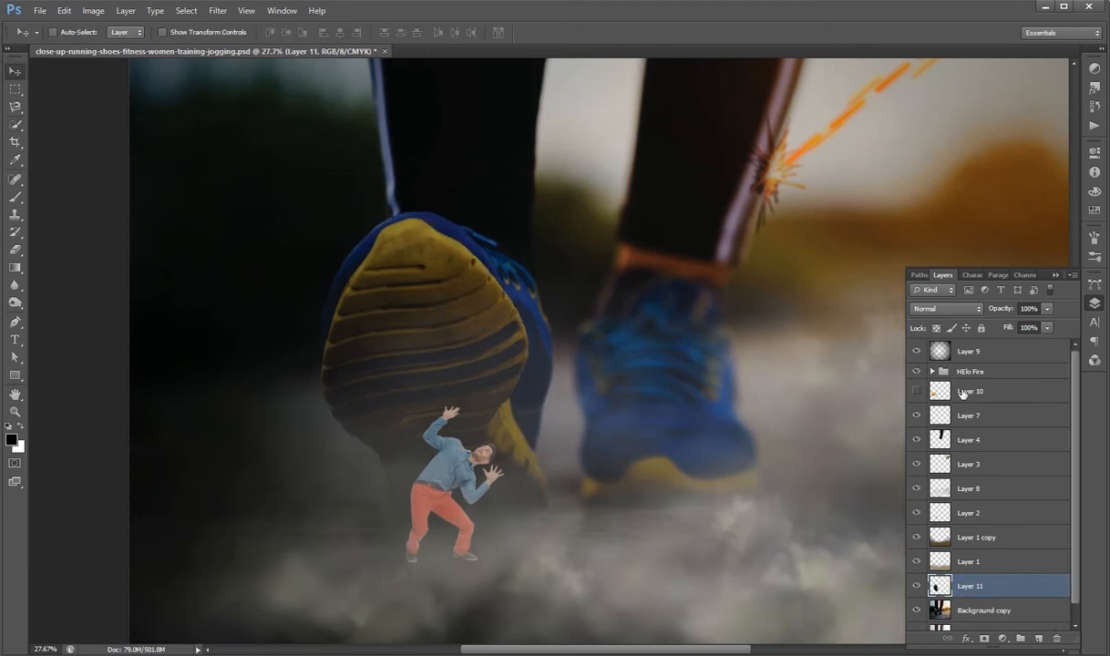
Step: Place the fire on Layer 10 beneath the shoe copy on Layer 11, make it visible and save
left_click_drag(966, 397, 919, 604)
left_click(917, 586)
scroll(620, 453, "down", 4)
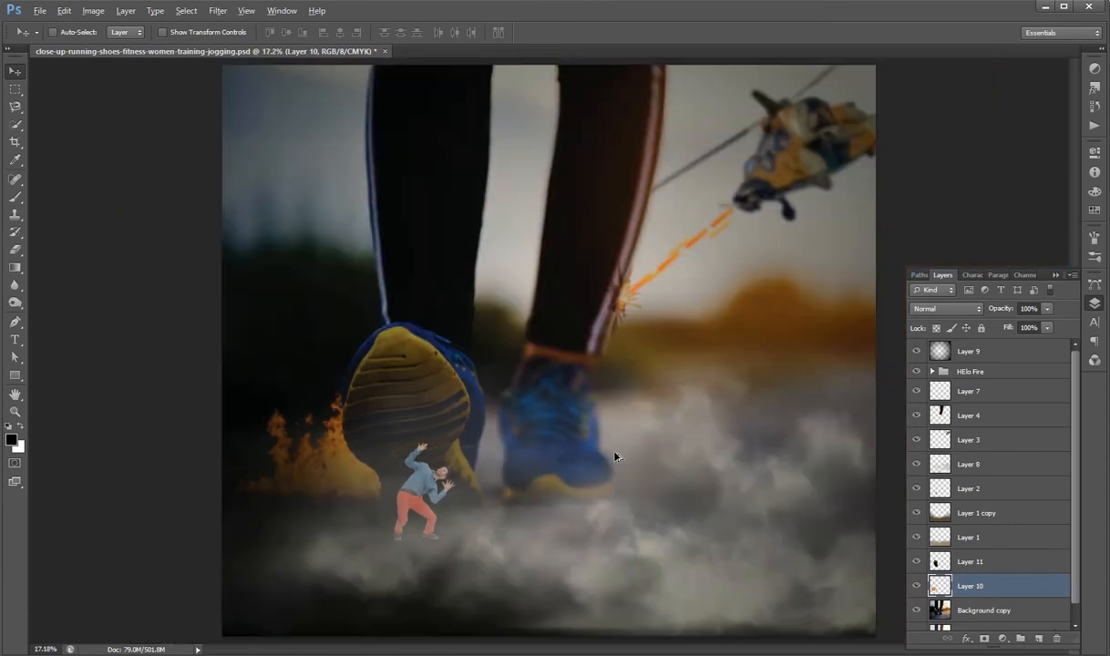
key("ctrl+s")
Step: Shift the fire slightly toward the raised shoe and save the document
key("ctrl+t")
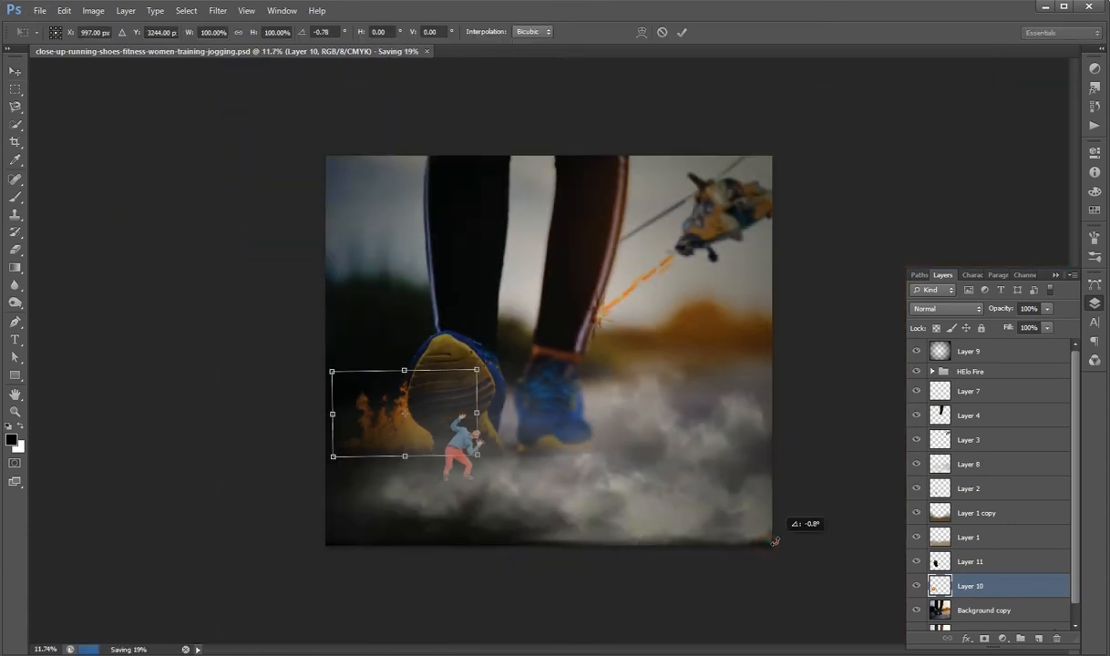
key("Escape")
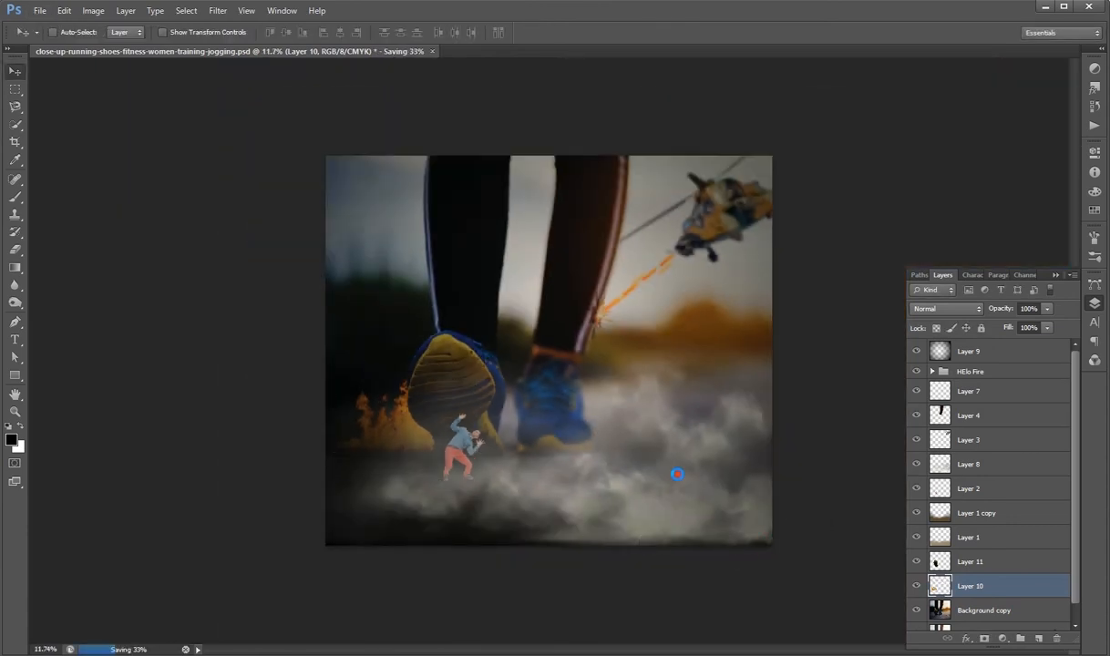
left_click_drag(554, 456, 563, 460)
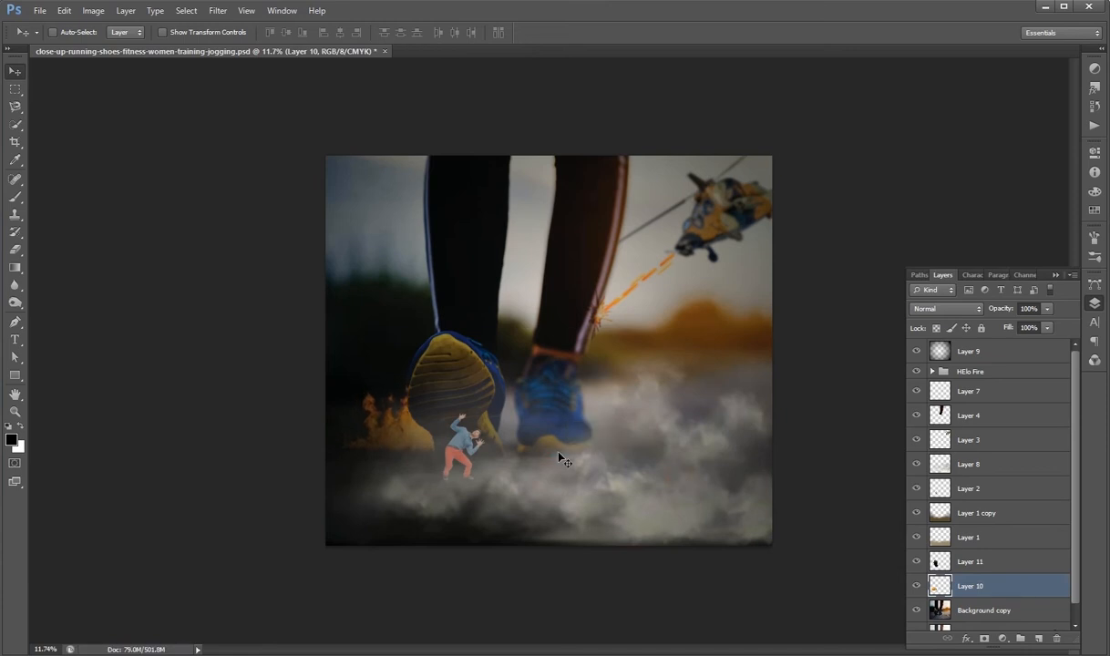
key("ctrl+s")
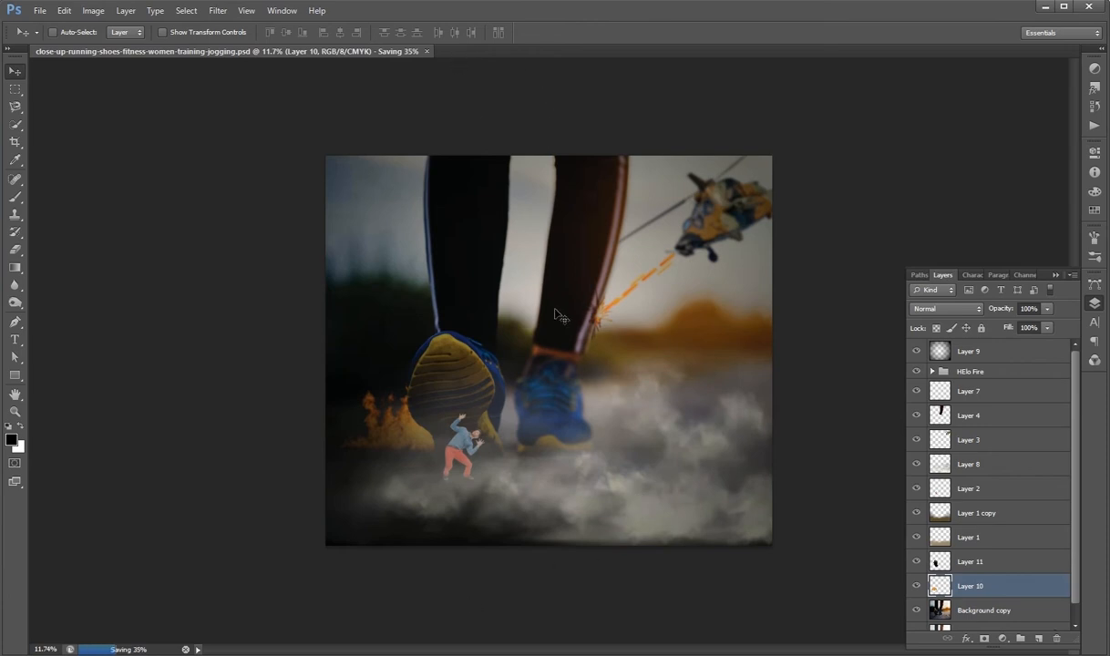
Step: Open the Soldier image and bring the two soldiers into the composition above Layer 1 copy
key("ctrl+o")
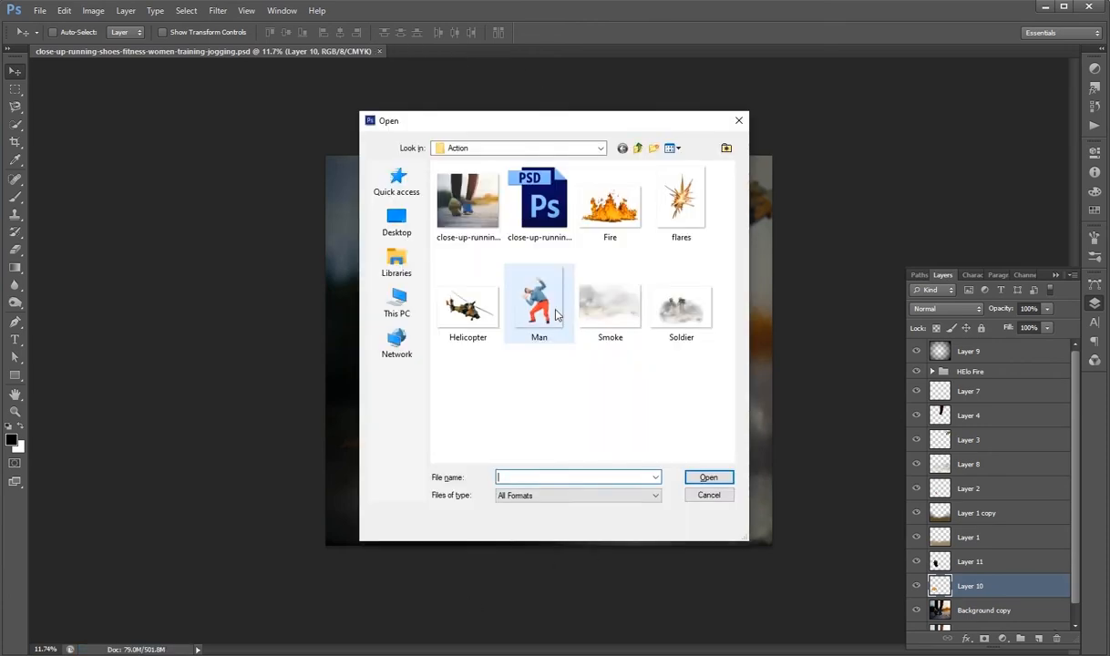
left_click(671, 316)
double_click(666, 315)
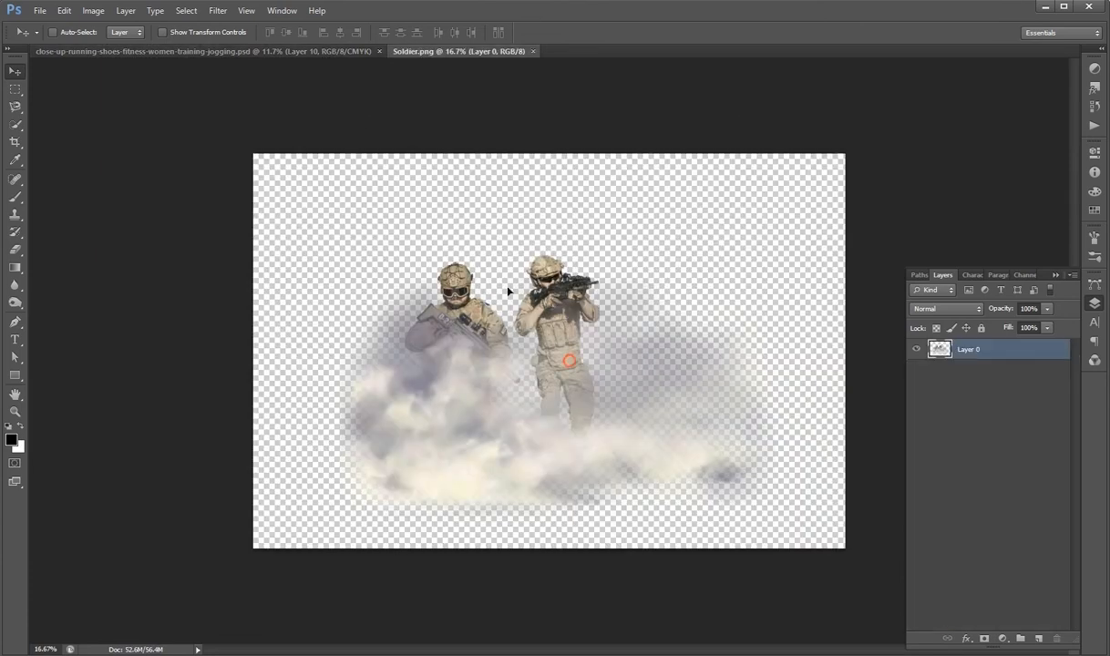
left_click_drag(508, 294, 987, 496)
Step: Flip the soldiers horizontally, scale them to about 44% and place them in the distant smoke below the orange trees
key("ctrl+t")
right_click(599, 424)
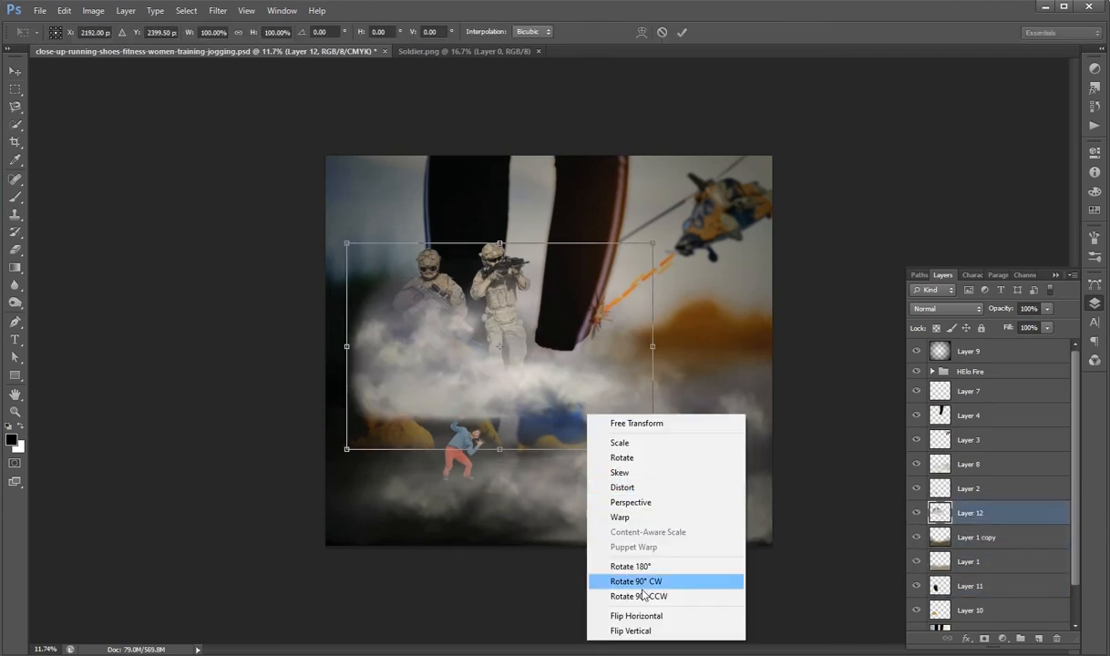
left_click(638, 586)
left_click_drag(648, 242, 470, 351)
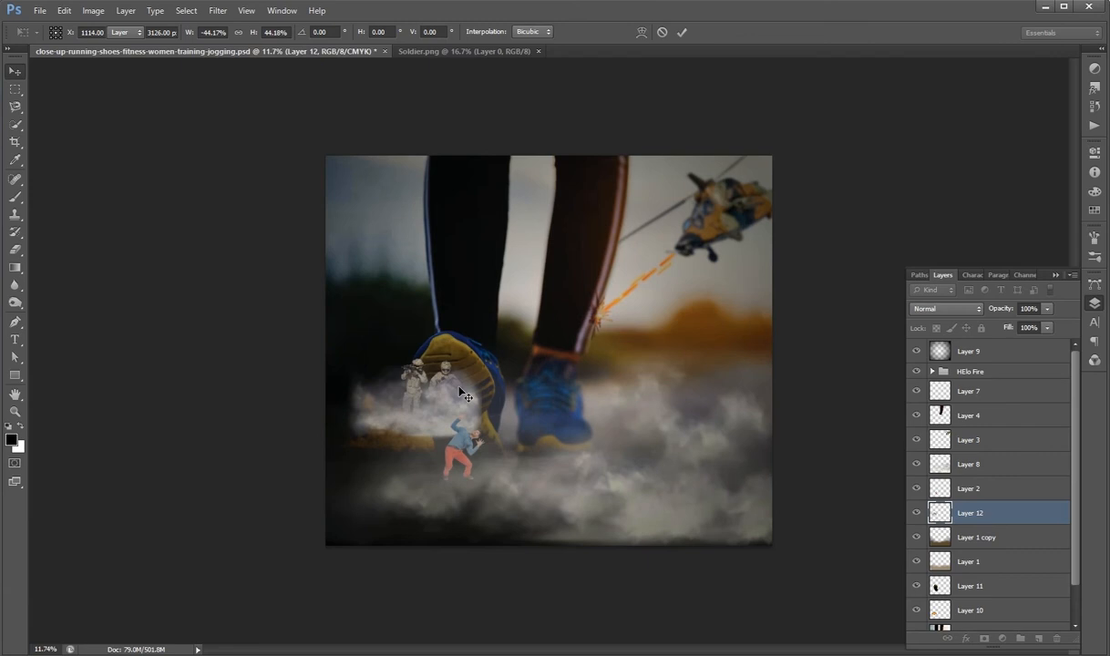
key("Return")
left_click_drag(524, 380, 711, 397)
left_click_drag(730, 435, 734, 426)
Step: Darken the soldiers on Layer 12 by adjusting the Levels midtones and shadows, and save the document
key("ctrl+l")
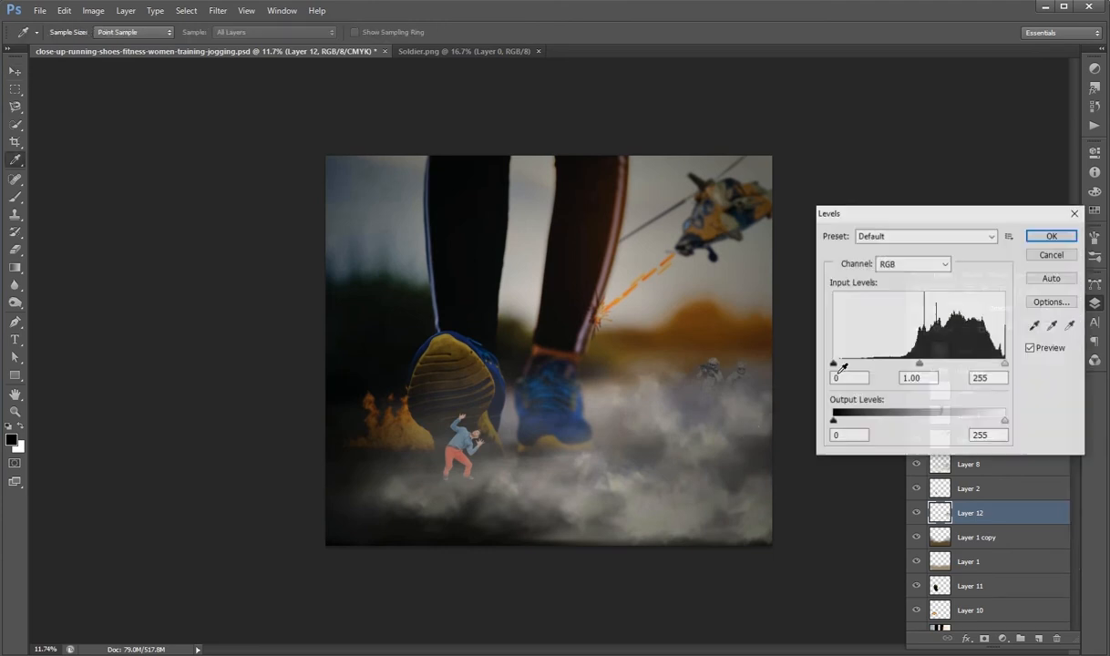
left_click_drag(918, 364, 938, 366)
left_click_drag(833, 365, 841, 366)
key("Return")
key("v")
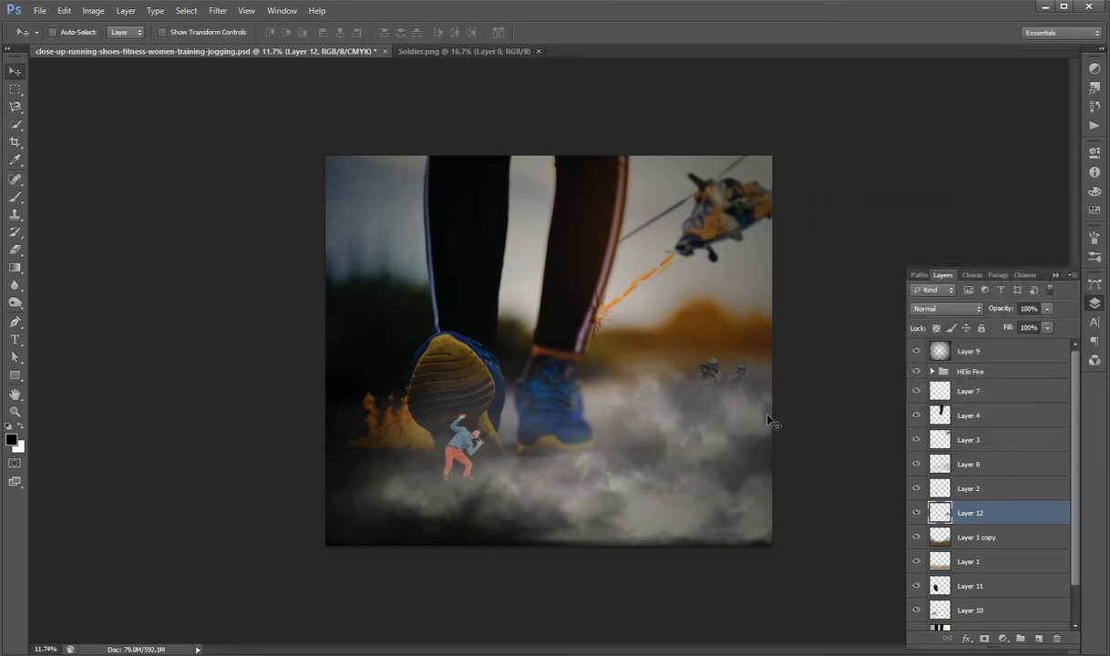
key("ctrl+s")
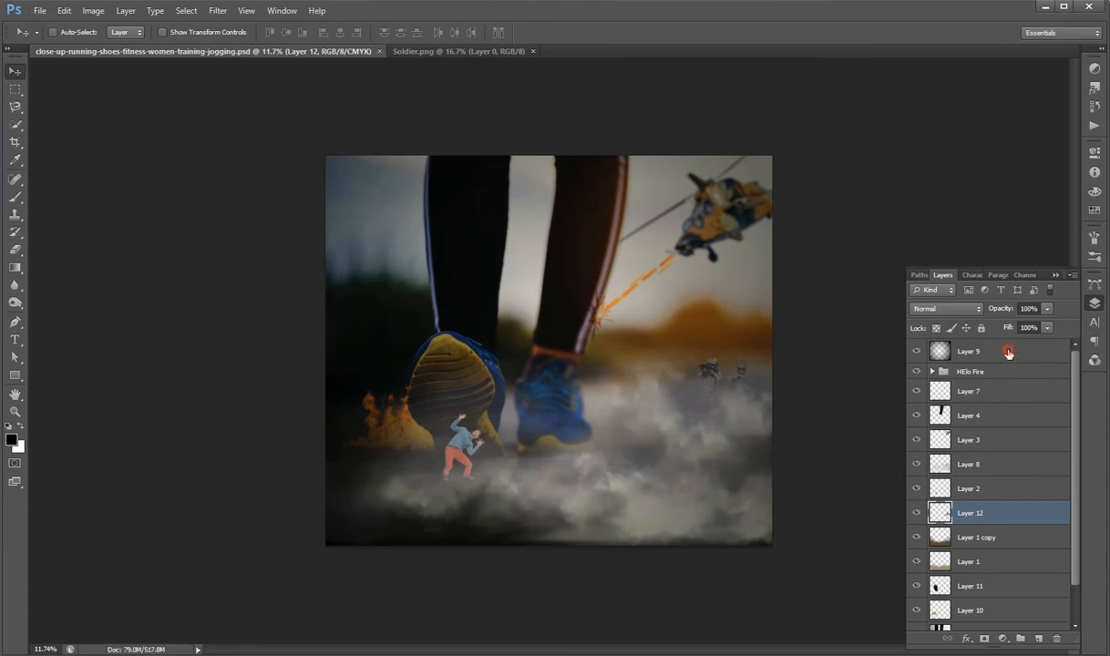
Step: Raise the opacity of the vignette on Layer 9 to 80% and save the document
left_click(966, 349)
left_click(1034, 309)
key("shift+Up")
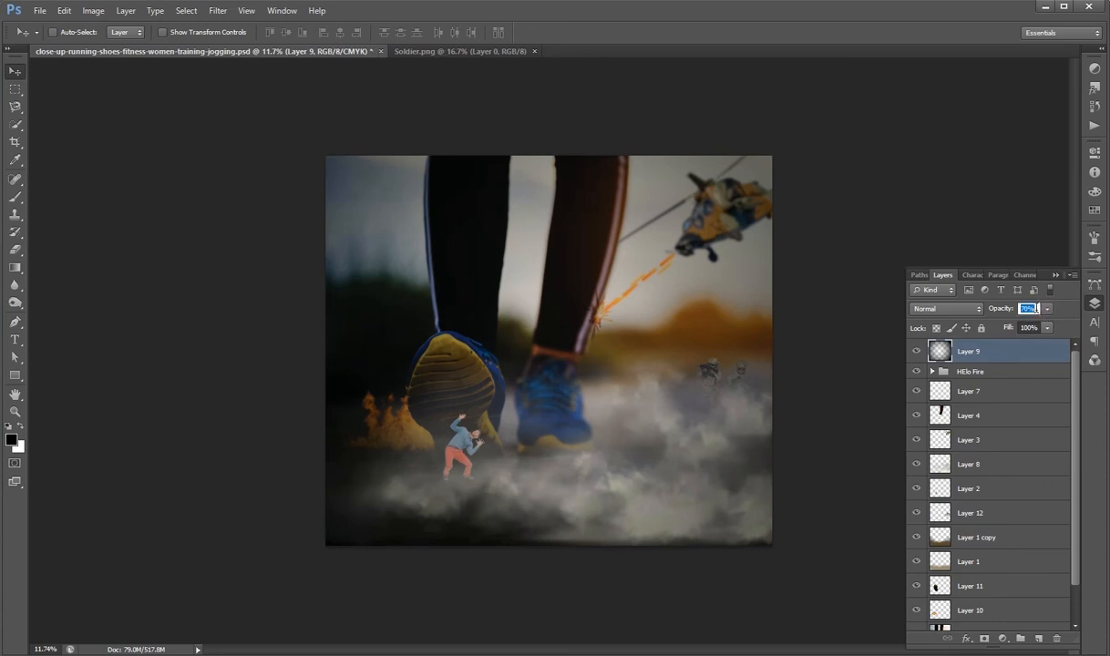
key("shift+Up")
key("ctrl+s")
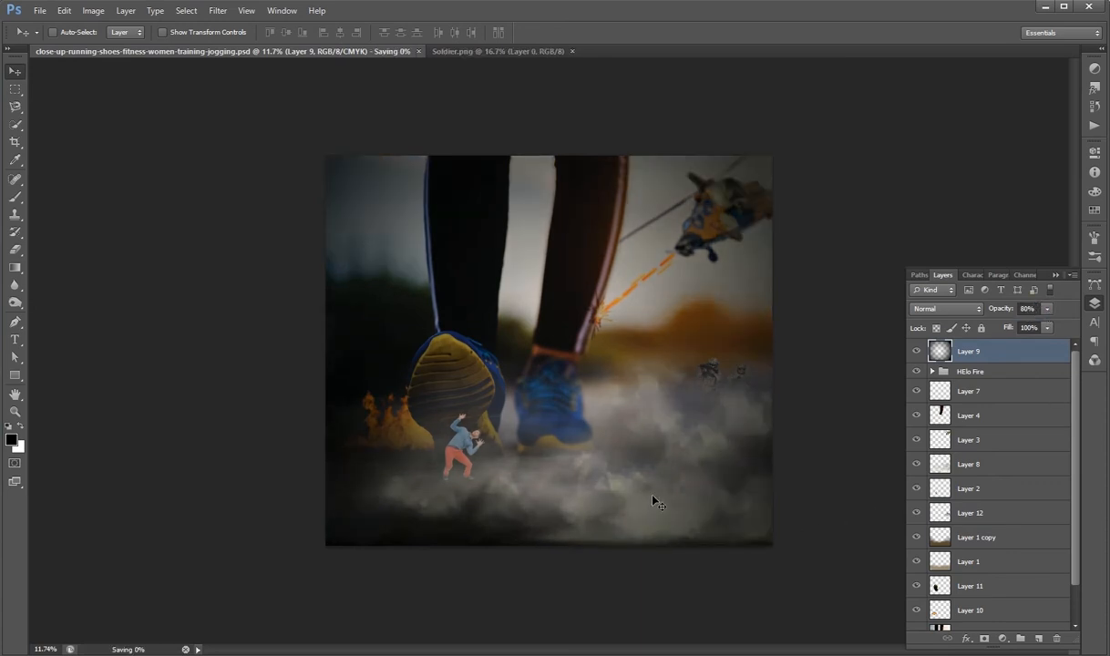
Step: Identify the tiny man's layer by toggling layer visibility and rename Layer 2 as Scared Man
scroll(636, 506, "up", 3)
scroll(483, 524, "up", 5)
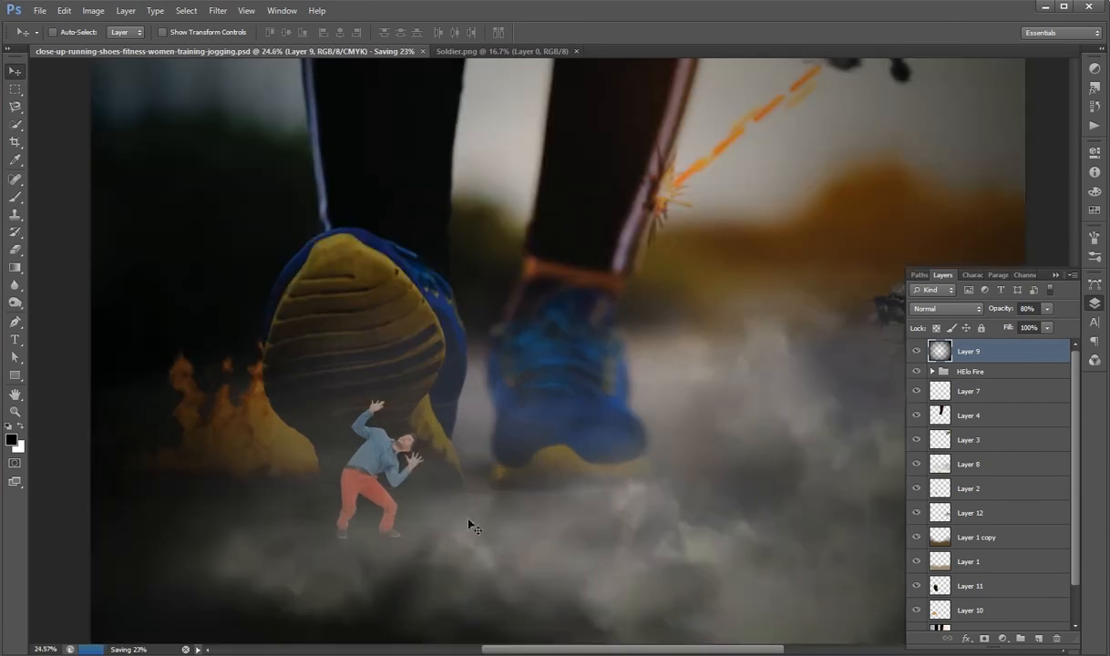
scroll(392, 454, "down", 2)
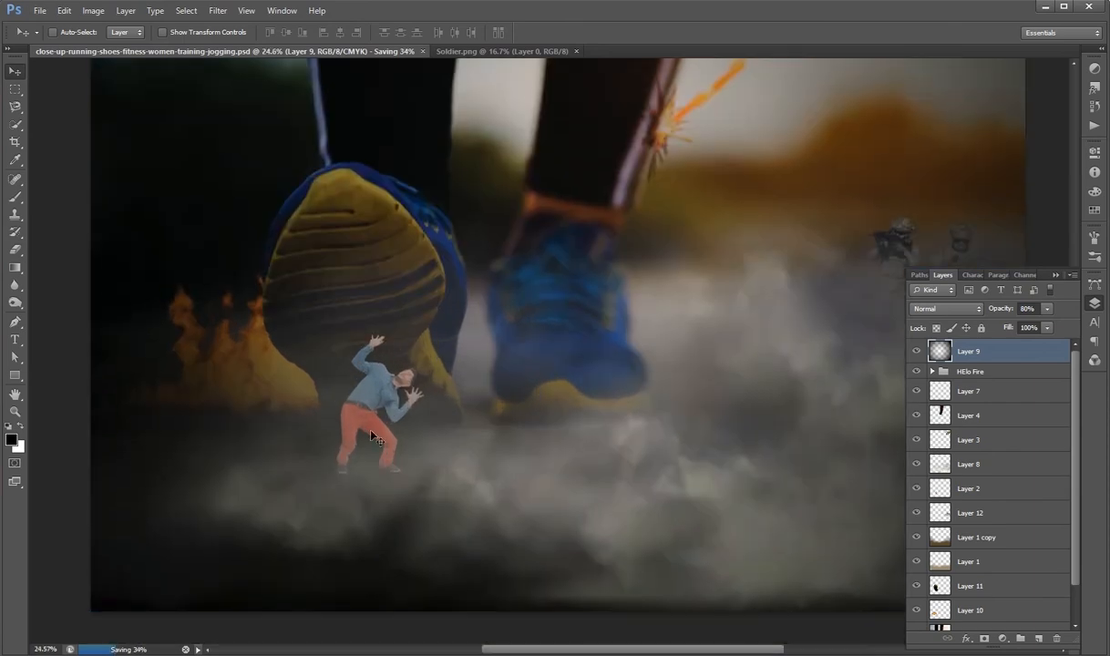
left_click(916, 395)
left_click(916, 395)
scroll(953, 468, "down", 2)
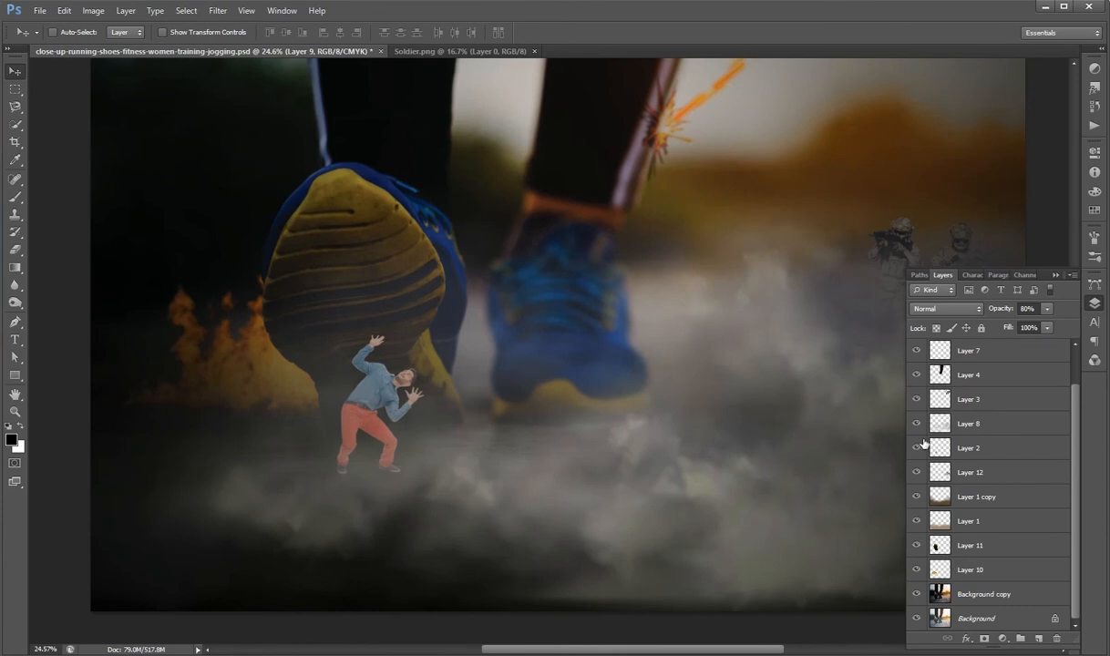
left_click(918, 448)
left_click(918, 448)
double_click(969, 448)
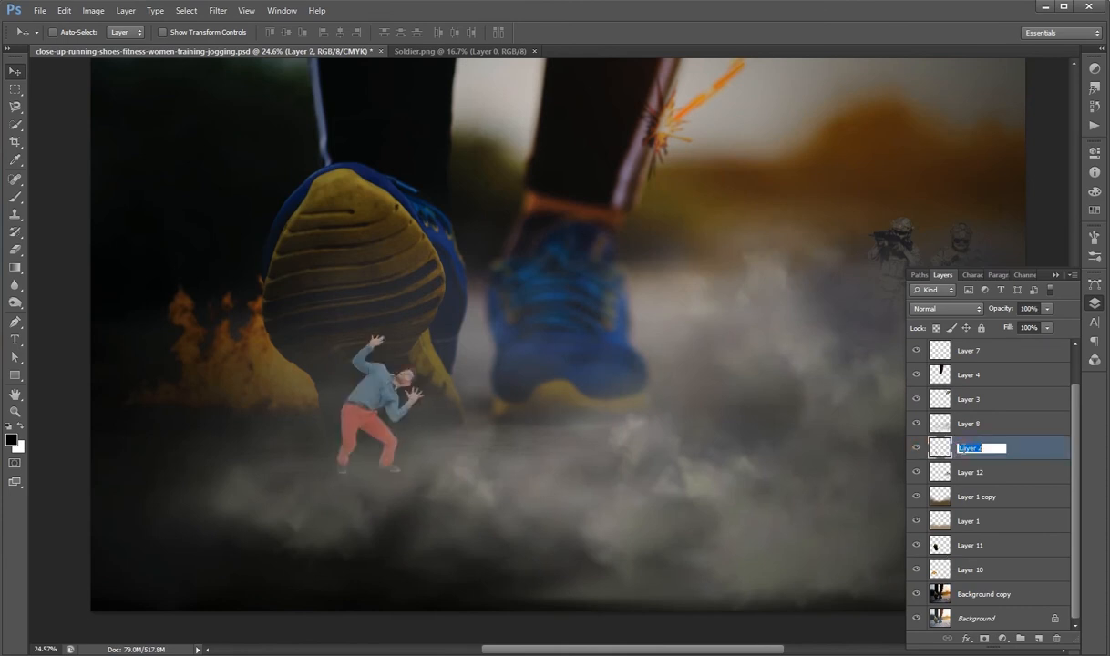
type("So")
type("ared Man")
key("Return")
scroll(777, 452, "down", 8)
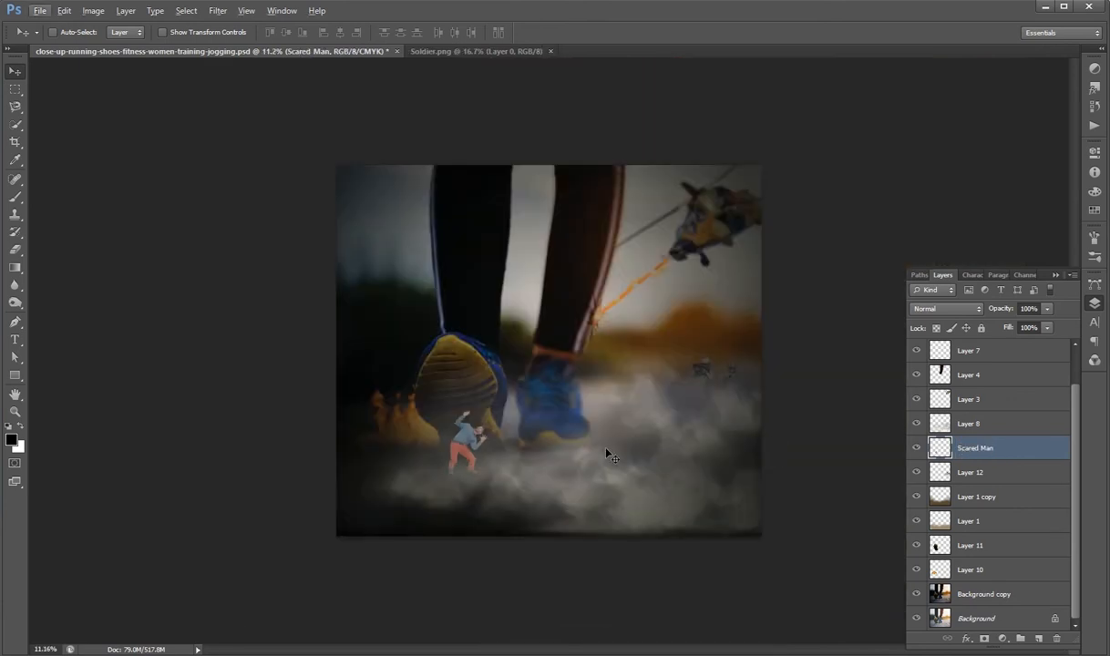
Step: Darken the Scared Man layer by shifting the Levels midtones, and save the document
scroll(605, 452, "up", 1)
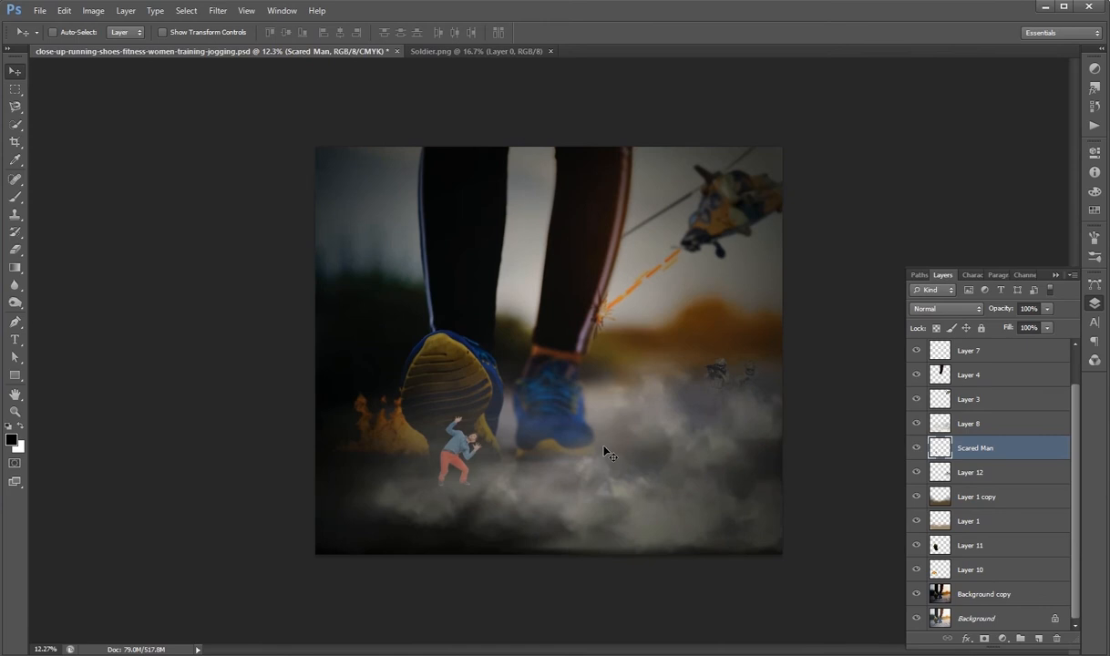
scroll(606, 454, "up", 1)
scroll(604, 450, "up", 1)
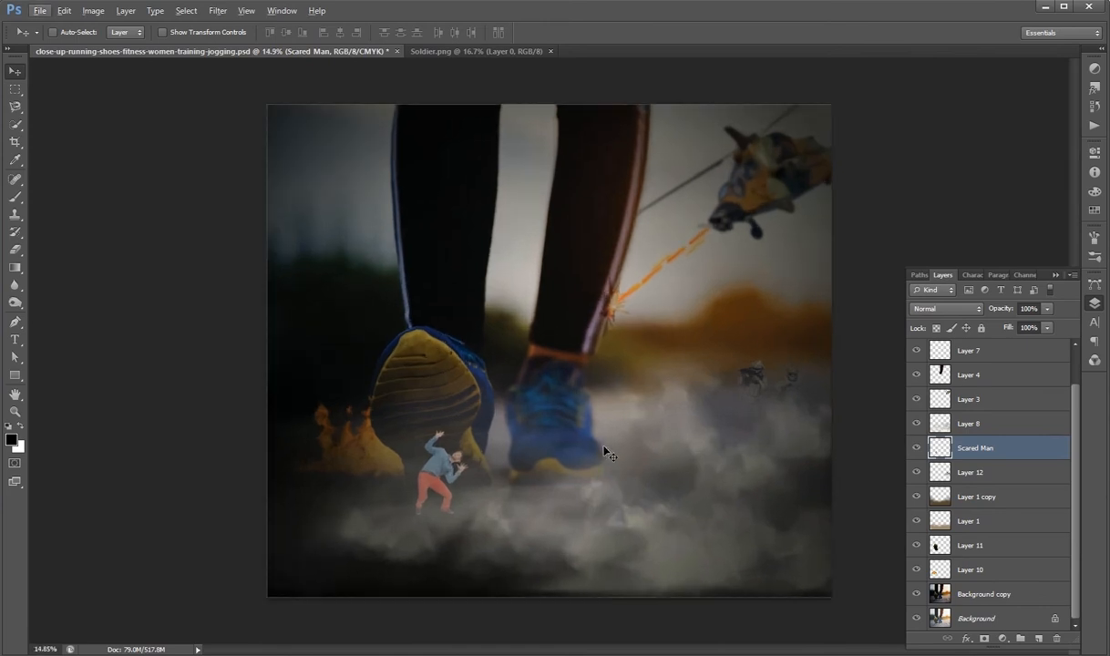
key("ctrl+l")
left_click_drag(924, 369, 1002, 366)
key("Return")
key("v")
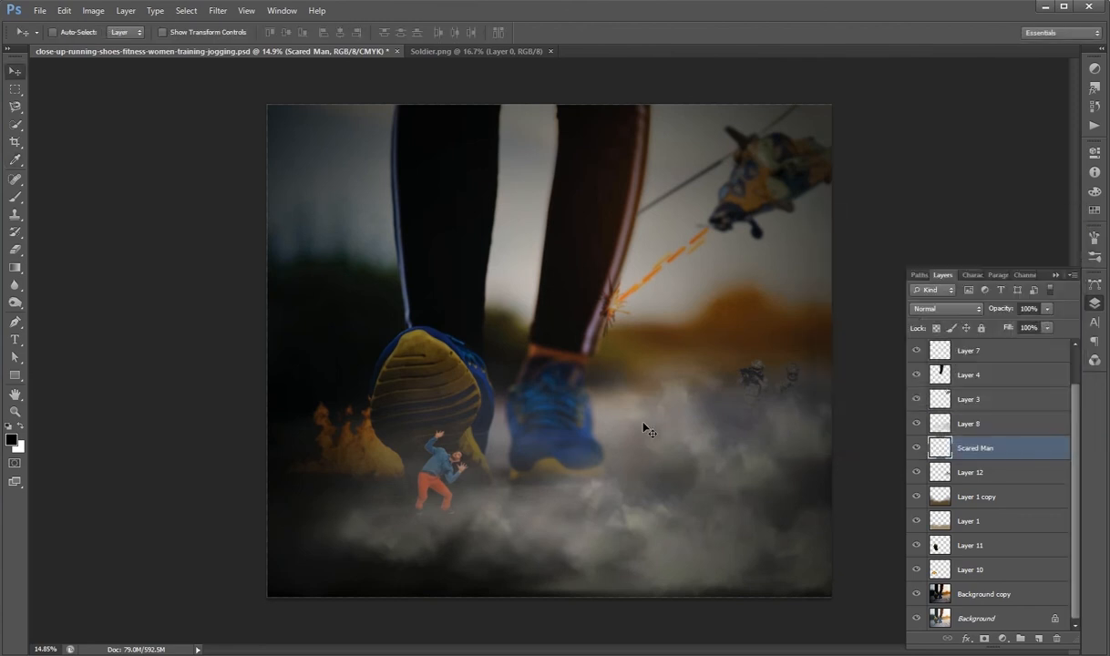
key("ctrl+s")
Step: Add a new layer clipped to Scared Man, shade the man's raised arm and feet with a large soft black brush at 60% opacity, and save
left_click(1040, 639)
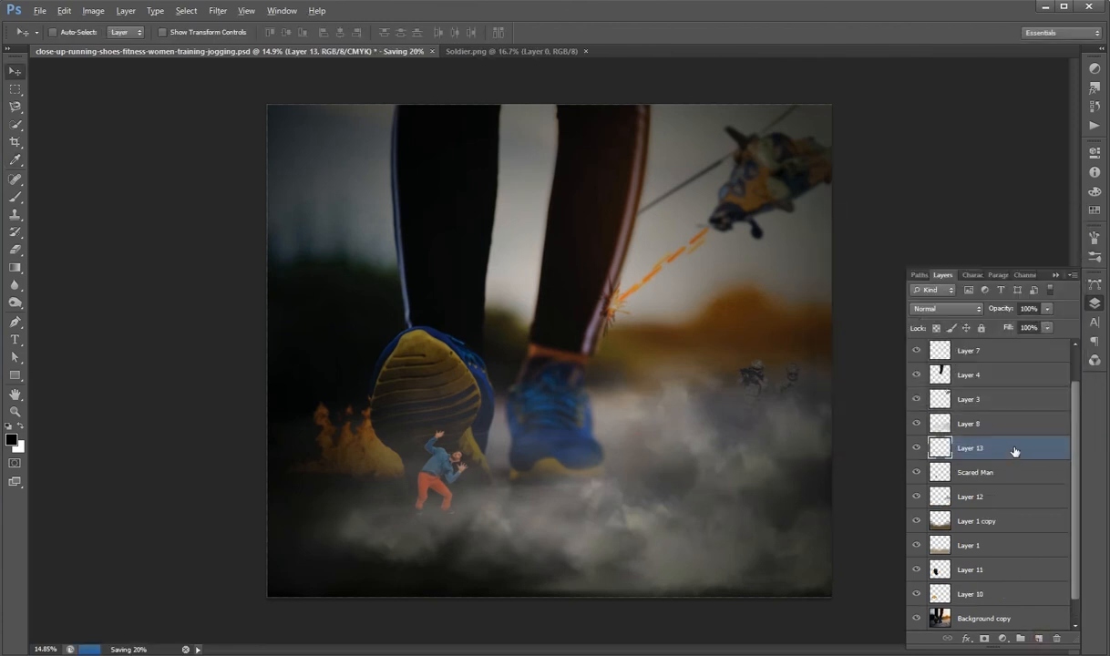
left_click(1021, 457, "alt")
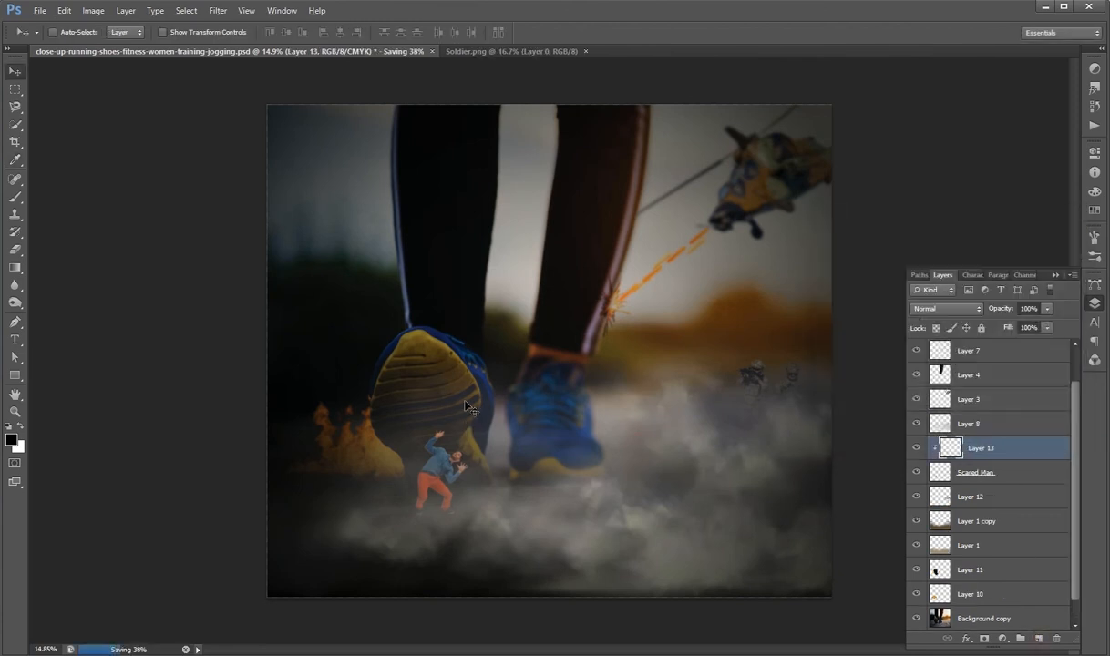
key("b")
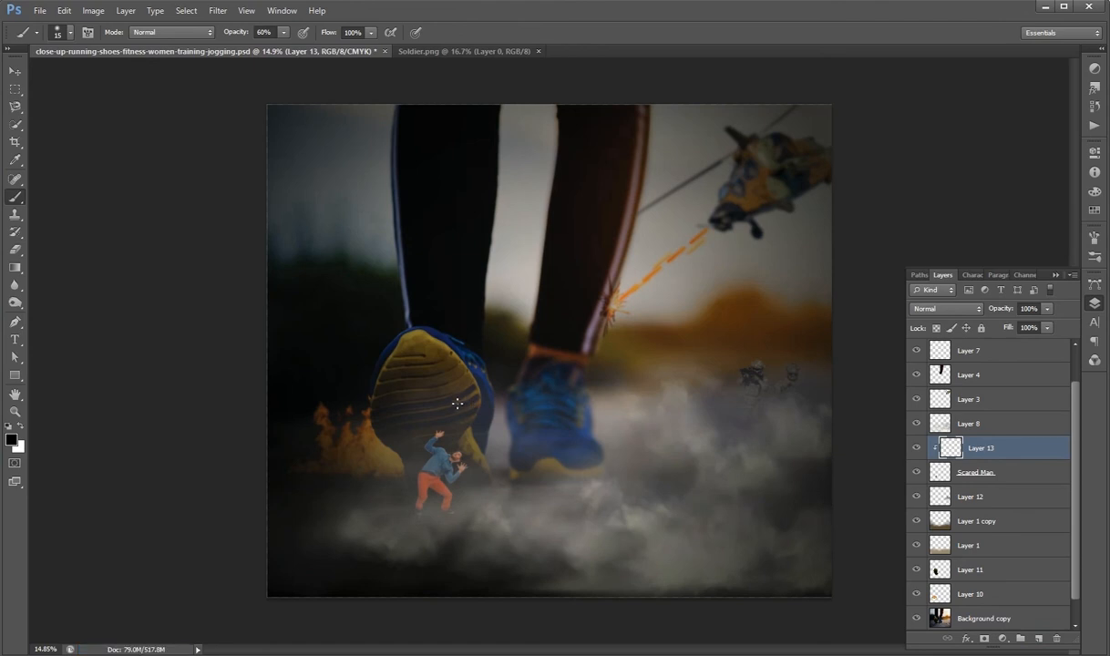
key("bracketright")
key("bracketright")
key("bracketright")
key("bracketright")
key("bracketright")
key("bracketright")
key("bracketright")
key("bracketright")
key("bracketright")
key("bracketright")
key("bracketright")
key("bracketright")
key("bracketright")
key("bracketright")
mouse_move(415, 401)
left_mouse_down()
mouse_move(401, 425)
mouse_move(495, 413)
mouse_move(464, 437)
left_mouse_up()
key("bracketright")
key("bracketright")
key("bracketright")
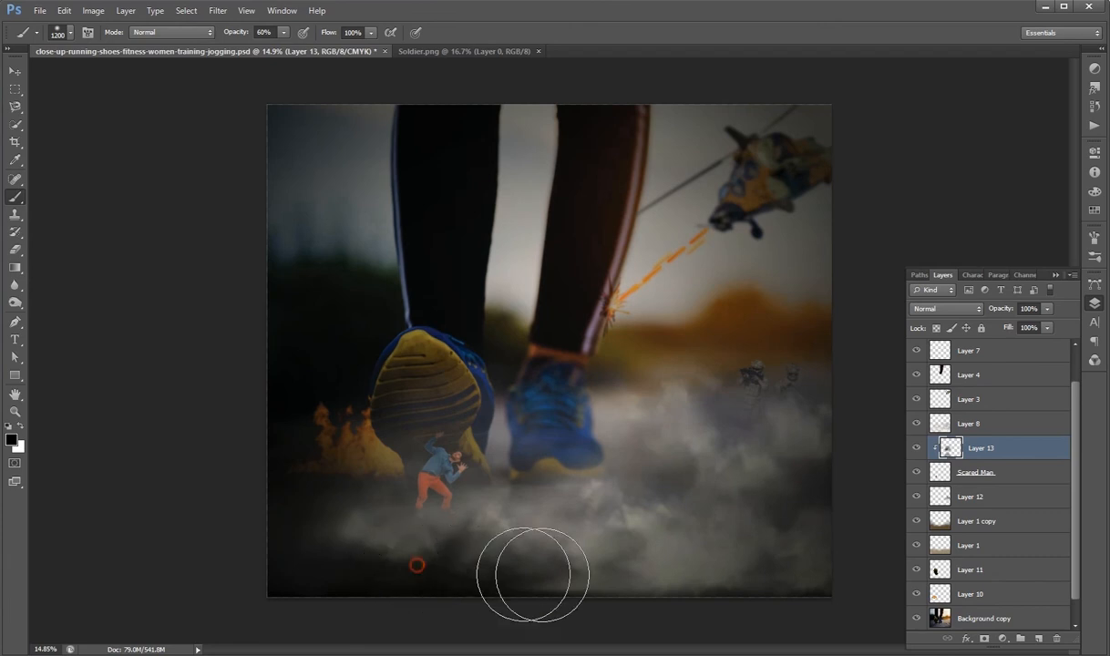
key("v")
key("ctrl+s")
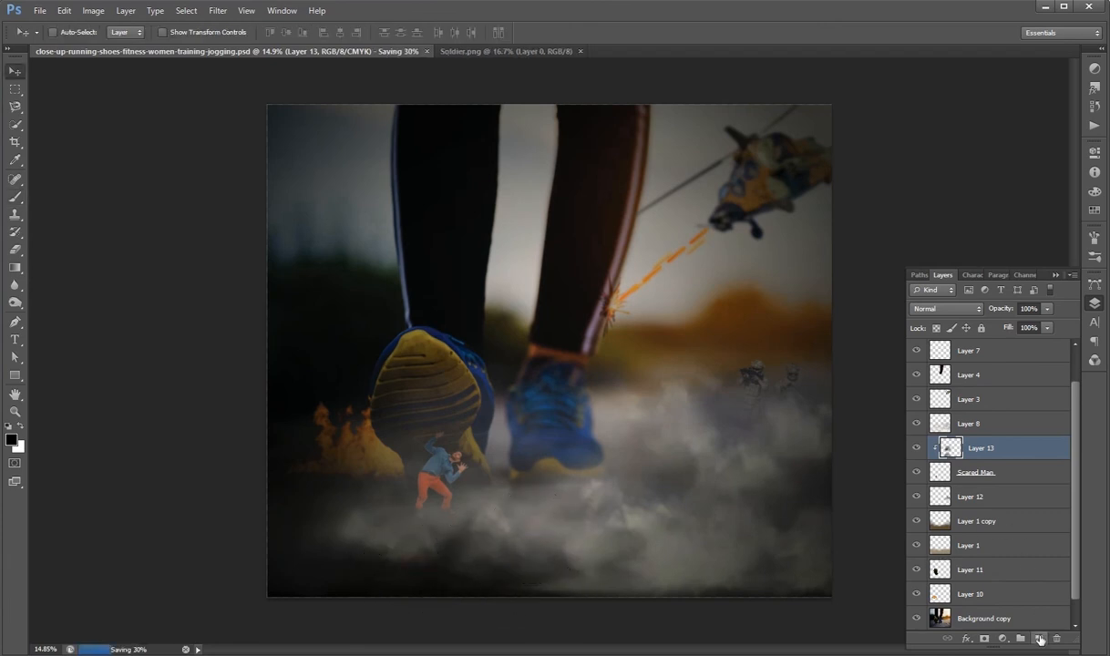
Step: Add a new layer above Layer 12 and draw a black-to-transparent radial gradient over the blue shoe as a soft shadow
scroll(465, 573, "up", 1)
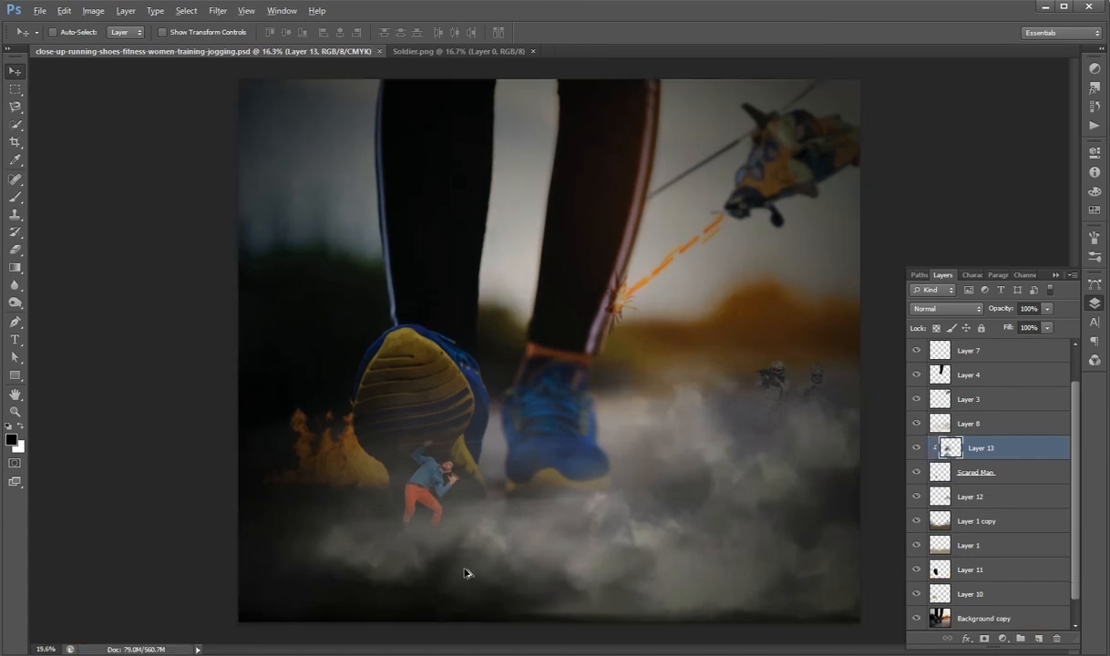
scroll(465, 573, "up", 2)
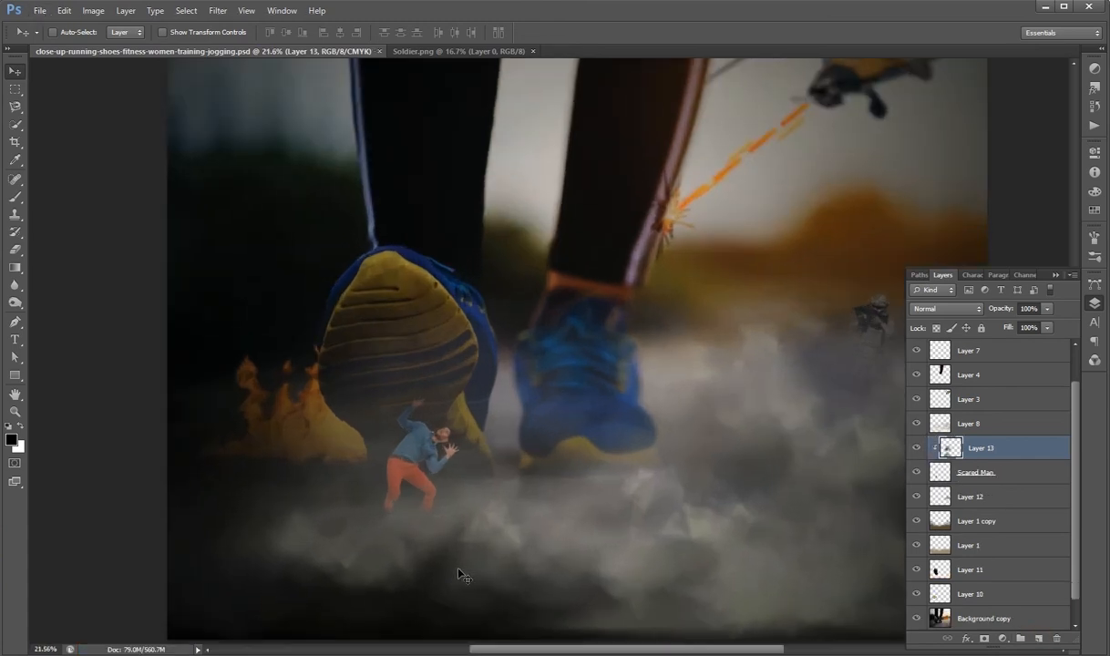
scroll(460, 574, "up", 1)
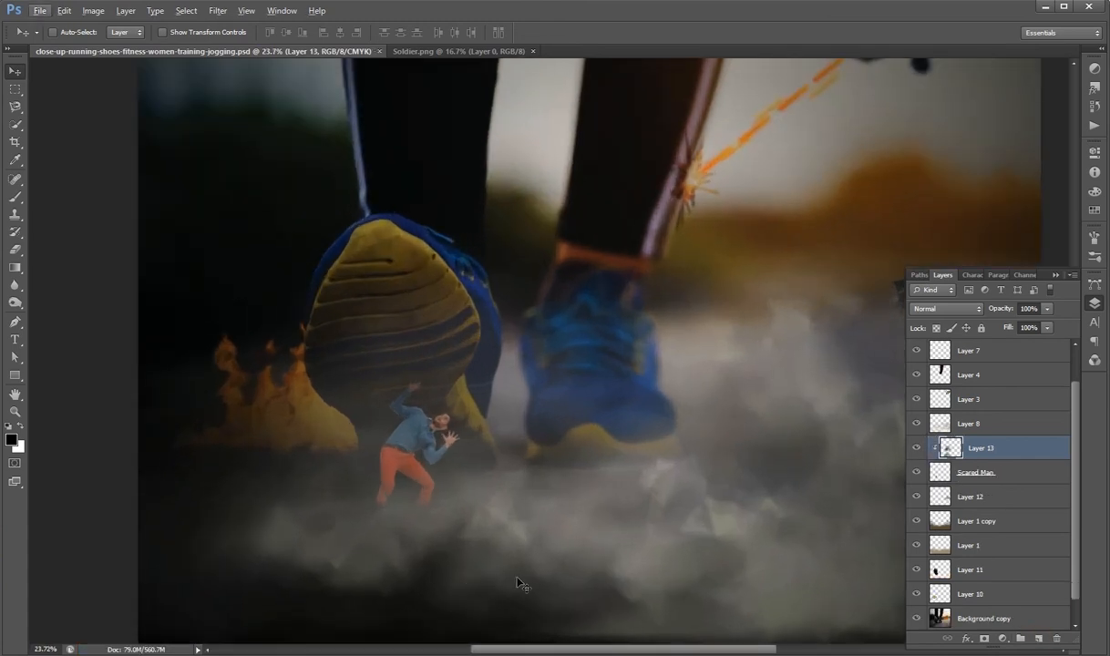
left_click(994, 500)
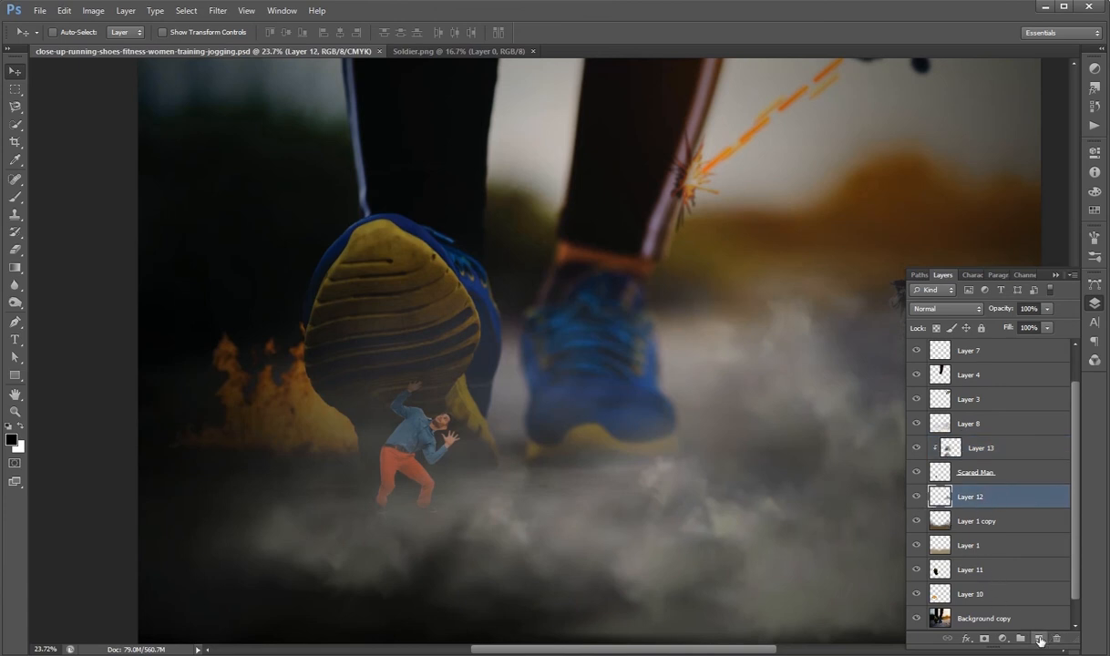
left_click(1040, 637)
key("g")
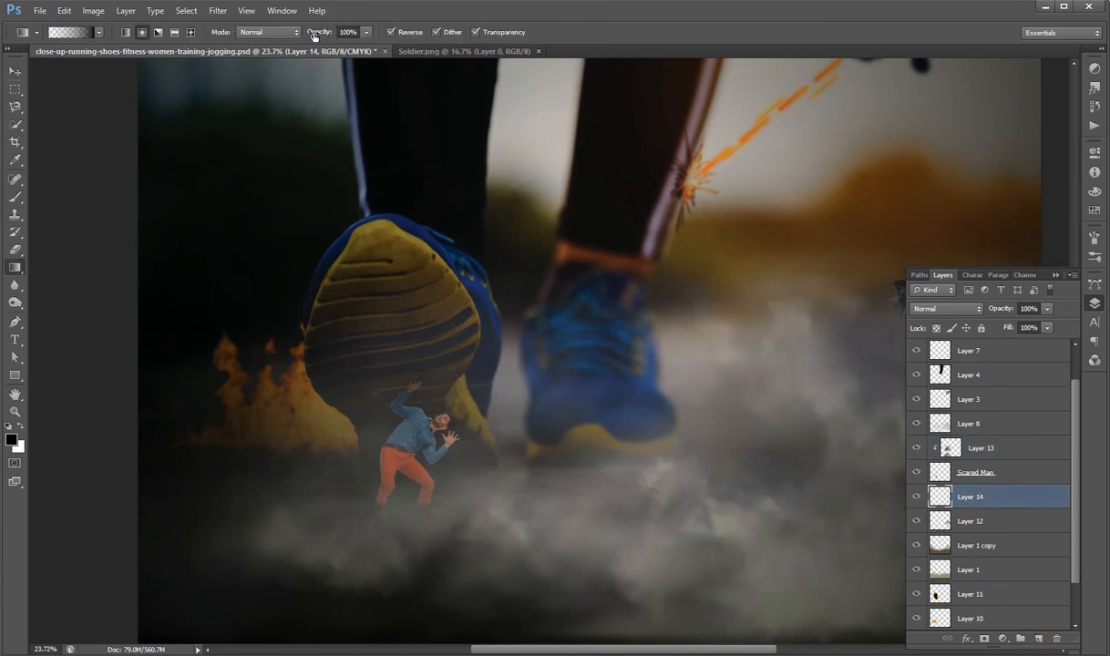
left_click_drag(550, 286, 545, 381)
Step: Distort the gradient shadow on Layer 14 into a trapezoid that is narrow at the top and wide at the bottom
key("v")
key("ctrl+t")
left_click_drag(667, 216, 624, 217)
left_click_drag(694, 396, 718, 451)
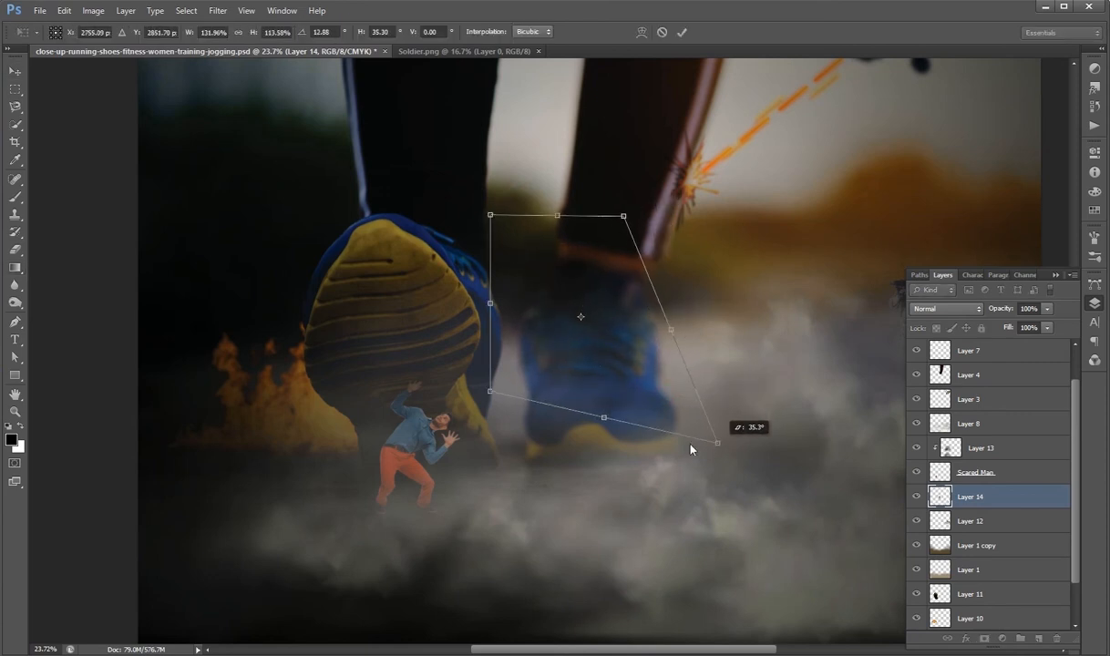
left_click_drag(491, 391, 484, 416)
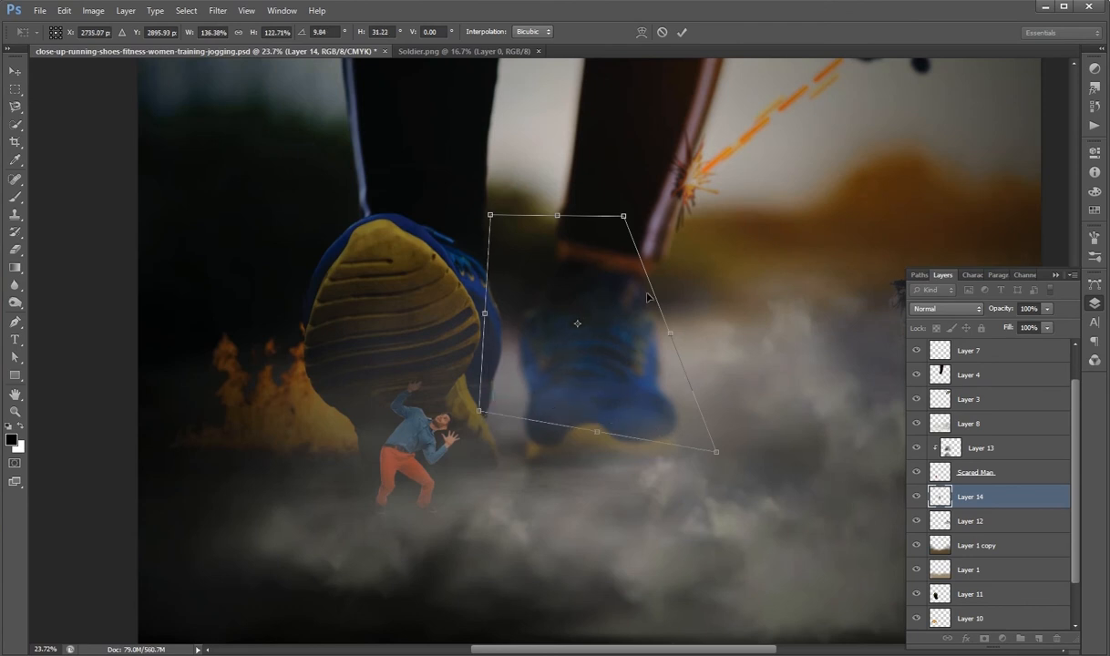
left_click_drag(491, 216, 510, 219)
key("Return")
Step: Move the shadow on Layer 14 beneath the scared man's feet, checking its placement with the smoke on Layer 8 hidden
left_click_drag(606, 318, 444, 483)
left_click_drag(576, 542, 552, 530)
left_click(917, 424)
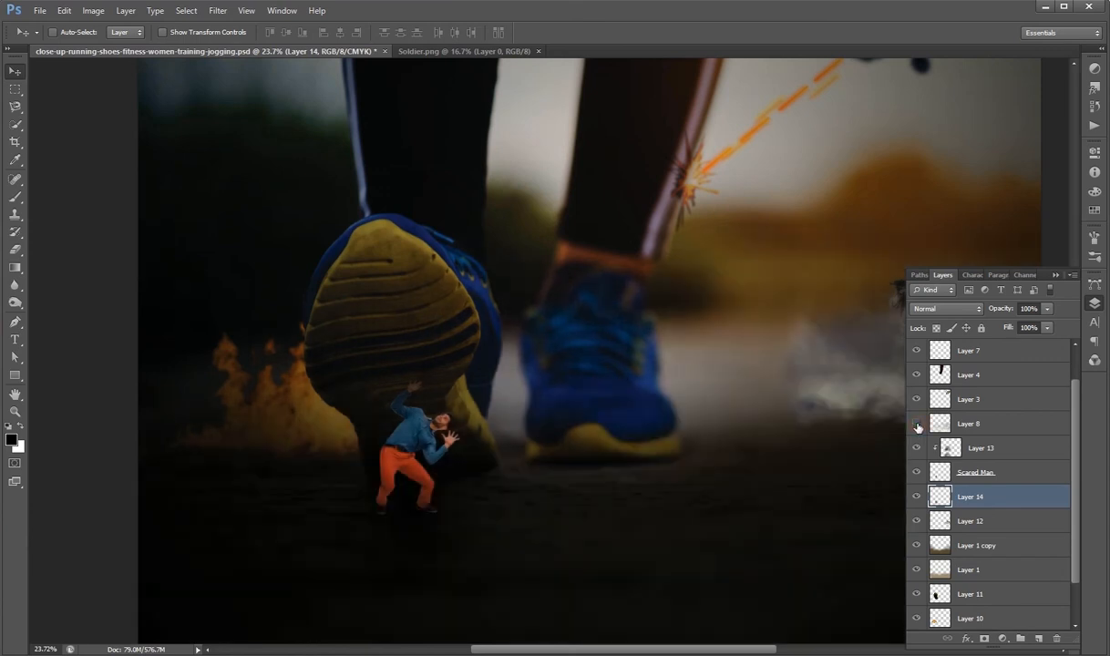
left_click(917, 425)
mouse_move(614, 576)
left_mouse_down()
mouse_move(649, 551)
mouse_move(617, 571)
left_mouse_up()
Step: Place Layer 14 above Layer 13 clipped to Scared Man, shift its shadow over the man's raised arm, and save
left_click_drag(981, 475, 1016, 436)
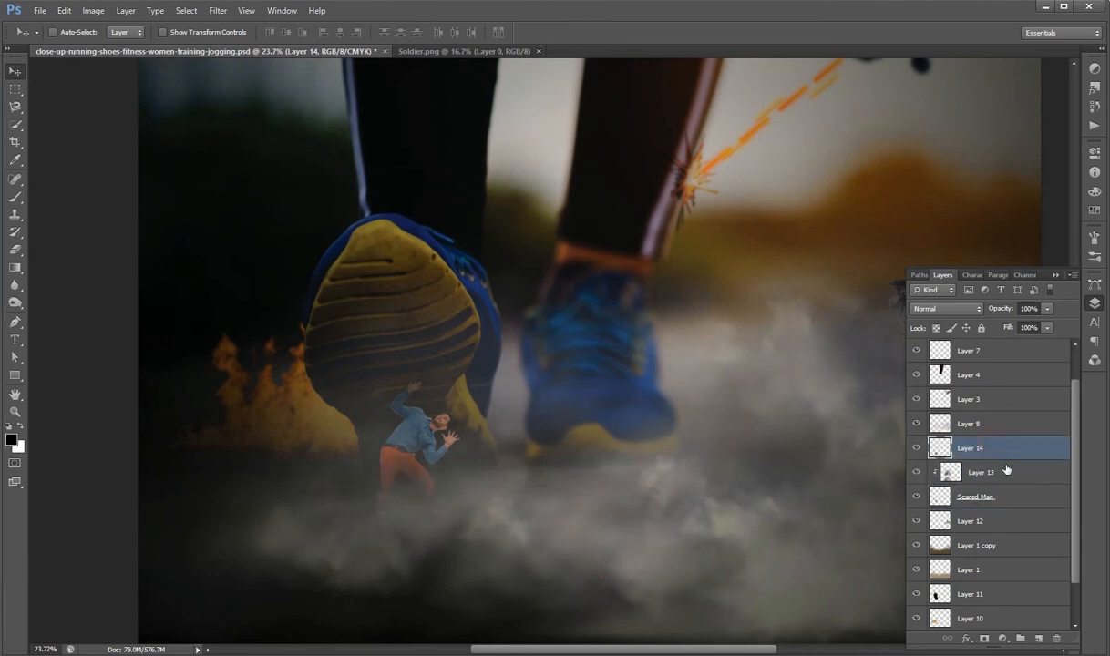
left_click_drag(703, 512, 698, 366)
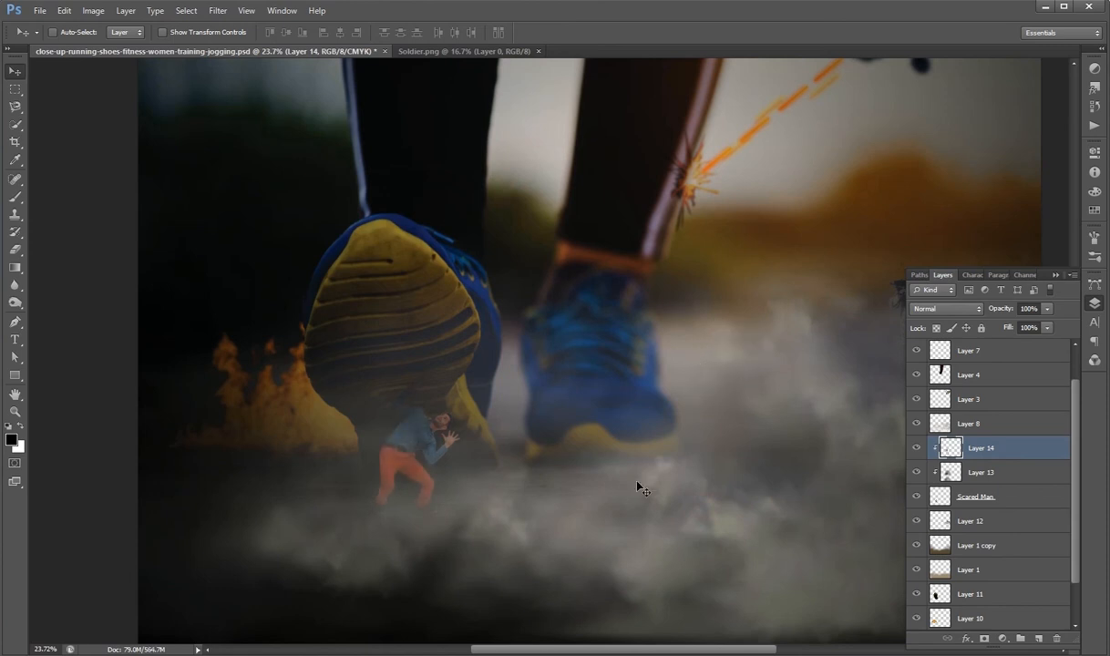
key("ctrl+s")
Step: Add another new clipped layer directly above the Scared Man layer
scroll(629, 492, "down", 3)
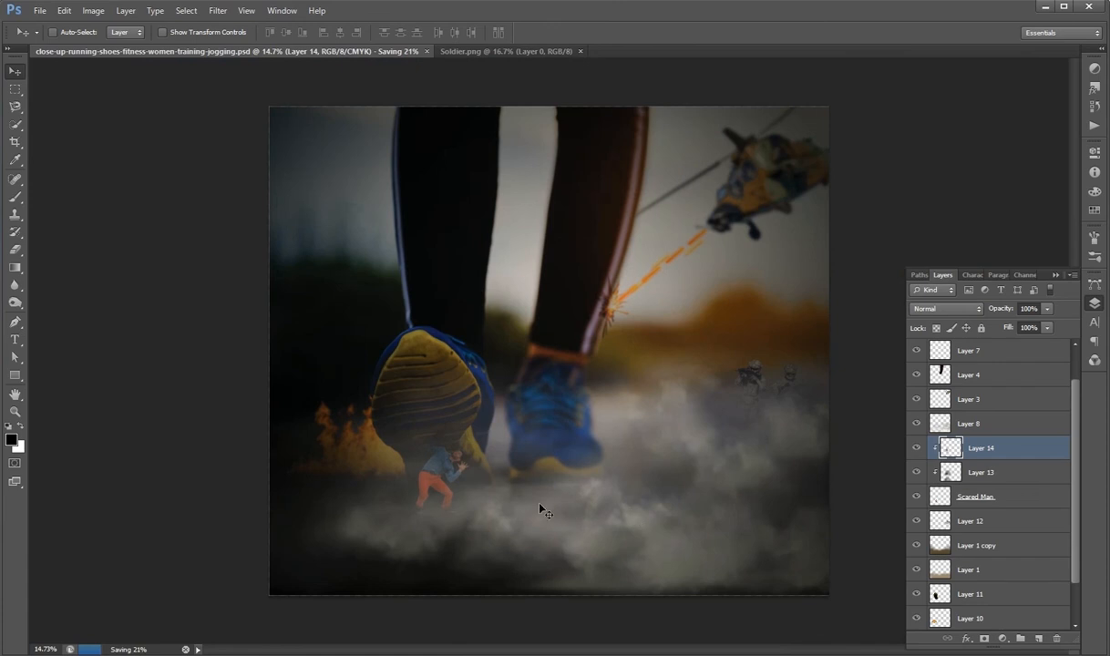
scroll(458, 521, "up", 2)
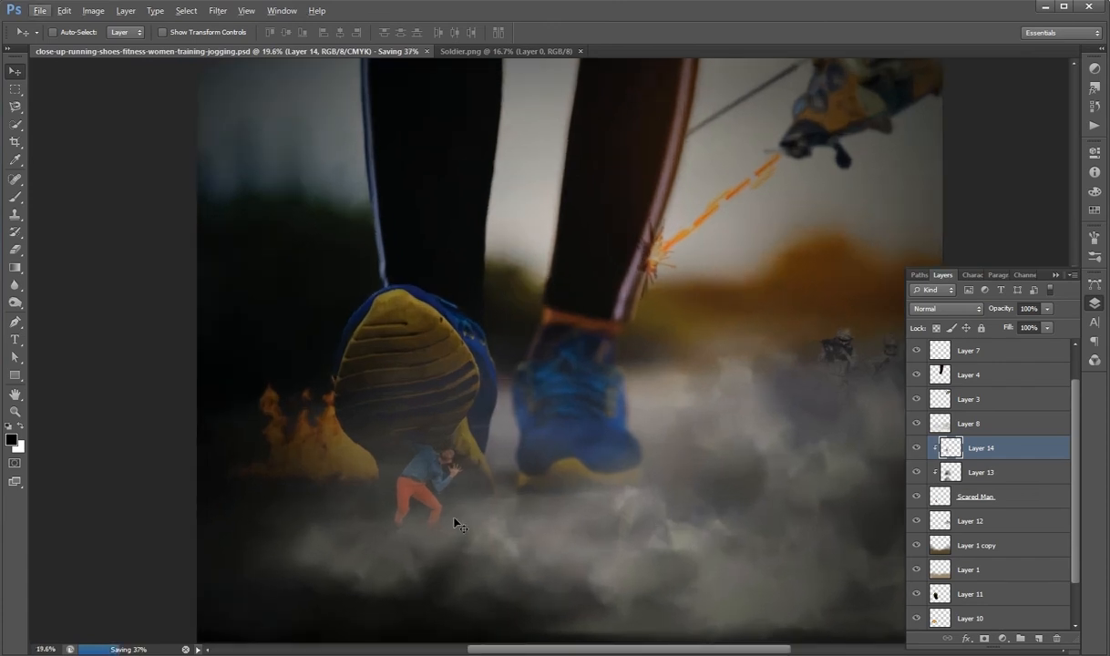
left_click(986, 496)
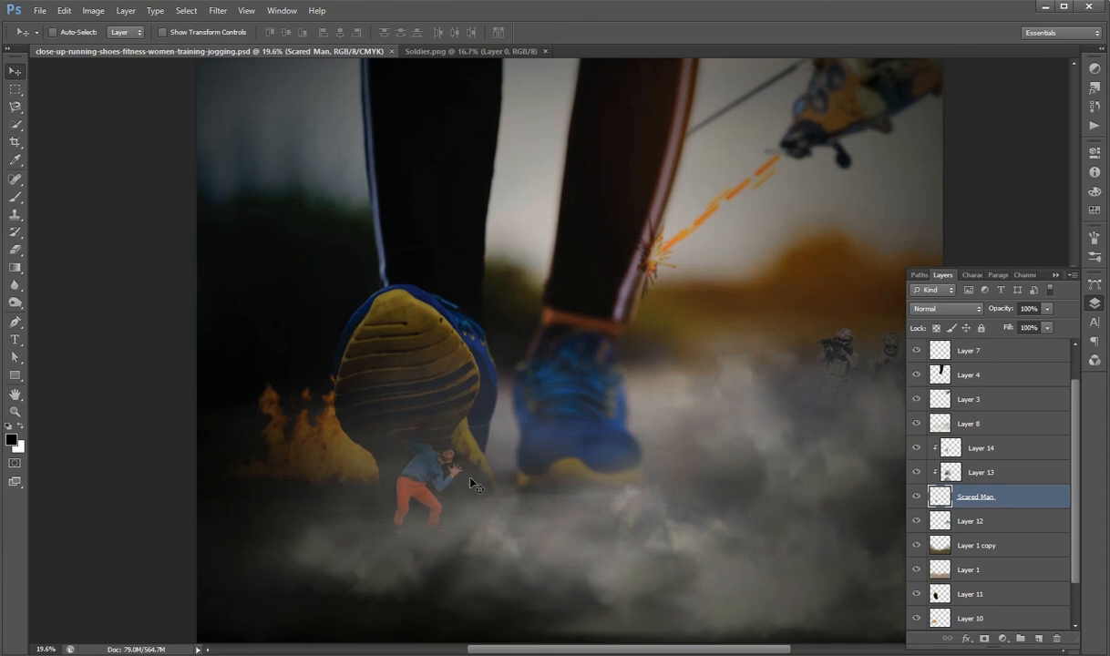
scroll(472, 483, "up", 5)
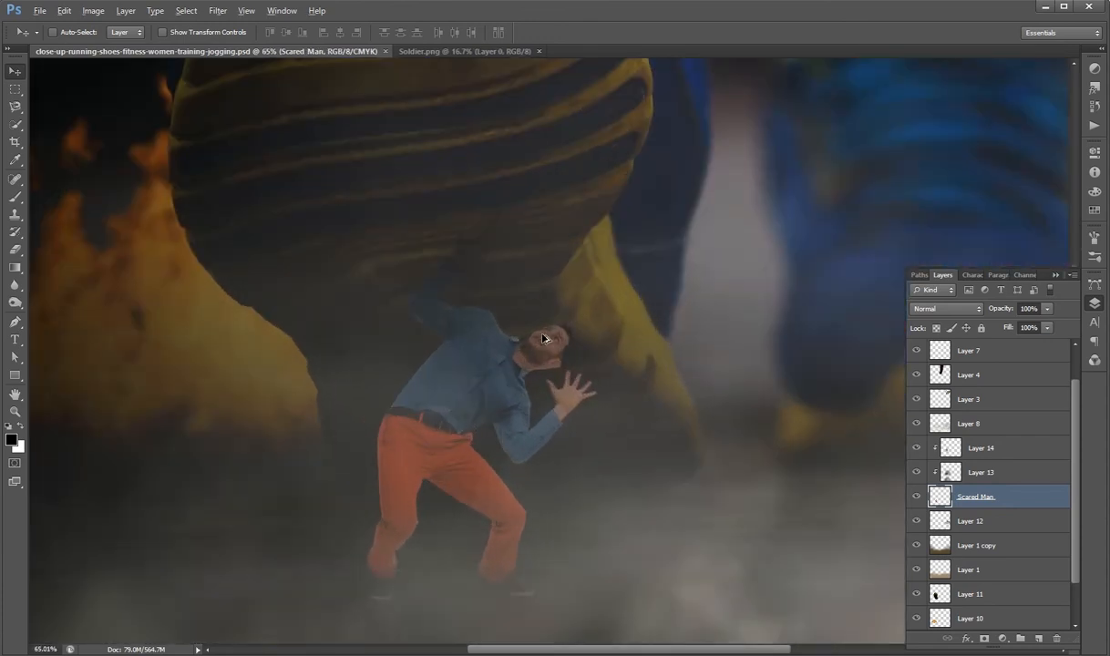
scroll(543, 339, "up", 2)
left_click(1036, 638)
scroll(611, 337, "up", 1)
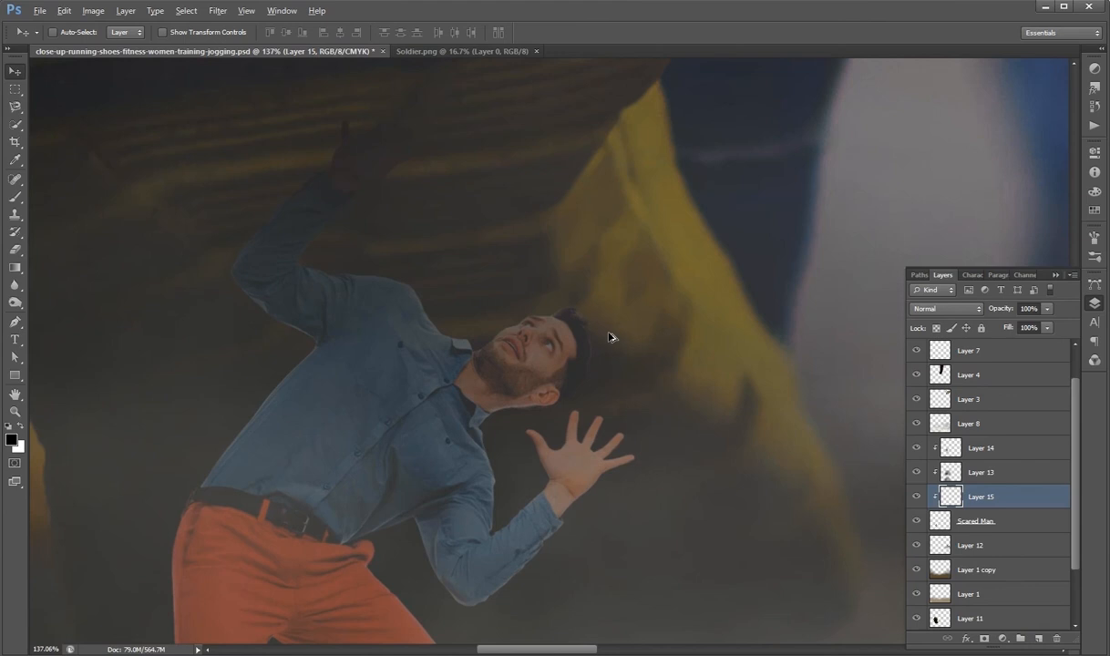
Step: Paint soft black shading at 60% opacity with a size 70 brush along the man's shoulder, raised arm and head edges
key("b")
key("bracketleft")
key("bracketleft")
key("bracketleft")
key("bracketleft")
key("bracketleft")
key("bracketleft")
key("bracketleft")
key("bracketleft")
key("bracketleft")
key("bracketleft")
key("bracketleft")
key("bracketleft")
key("bracketleft")
key("bracketleft")
key("bracketleft")
key("bracketleft")
key("bracketleft")
key("bracketleft")
left_click(570, 274)
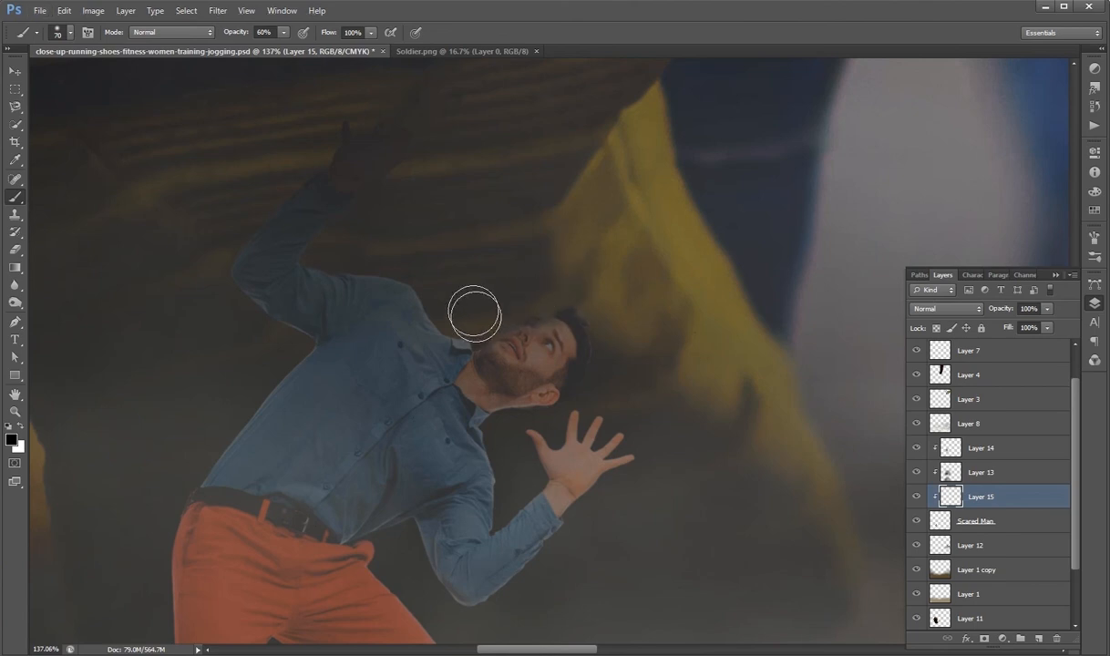
left_click(451, 307)
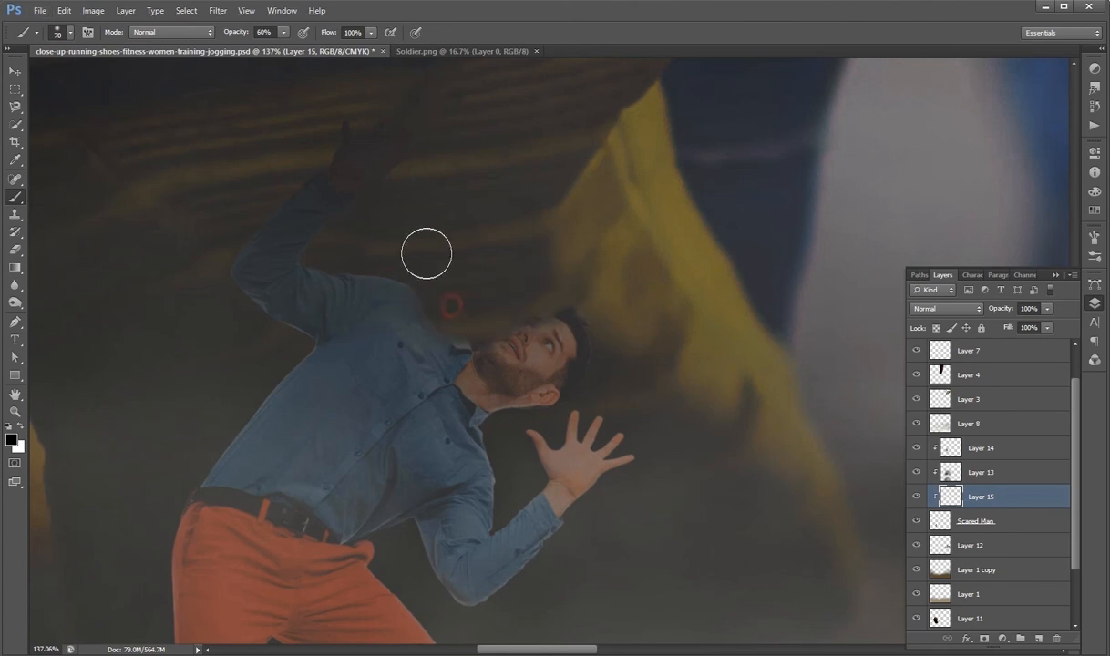
mouse_move(406, 262)
left_mouse_down()
mouse_move(359, 246)
mouse_move(336, 258)
mouse_move(383, 253)
mouse_move(493, 300)
left_mouse_up()
left_click(278, 175)
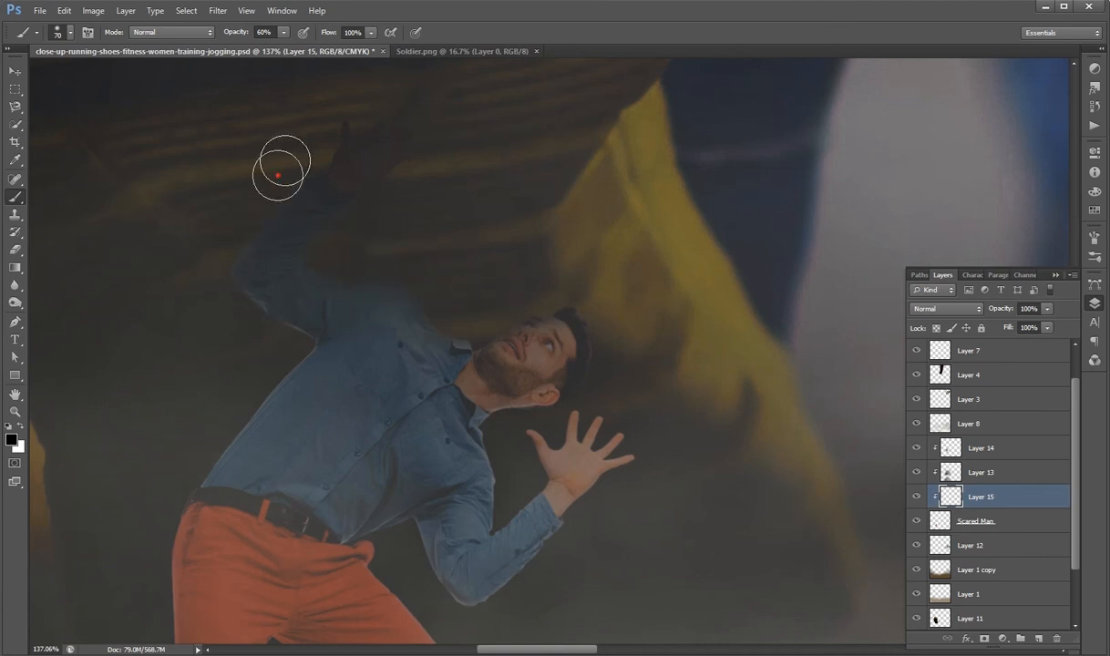
left_click(592, 293)
mouse_move(592, 293)
left_mouse_down()
mouse_move(607, 315)
mouse_move(613, 372)
mouse_move(588, 394)
left_mouse_up()
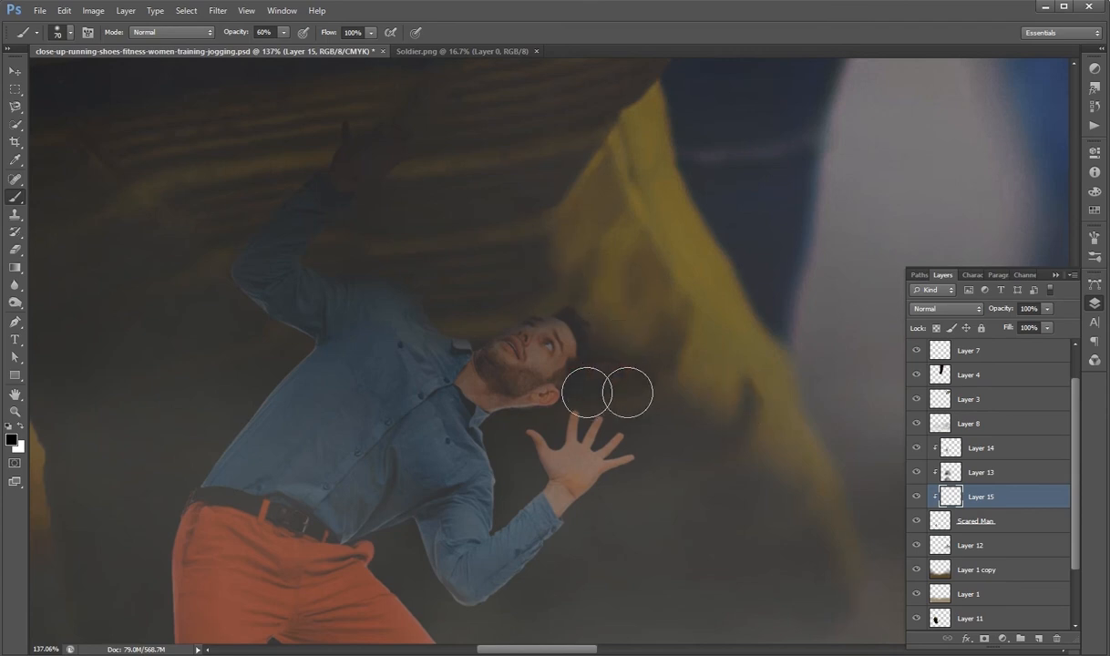
Step: Sample the trousers' orange-red and paint it over the light fringes along the edges of the man's left trouser leg
scroll(586, 393, "down", 6)
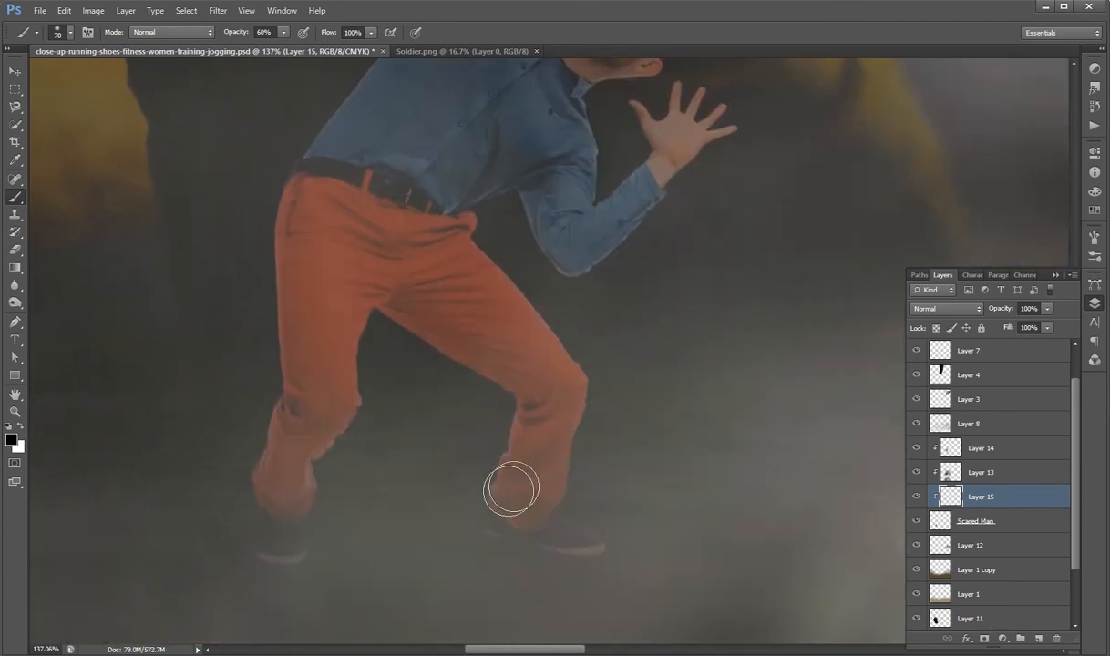
scroll(481, 441, "up", 3)
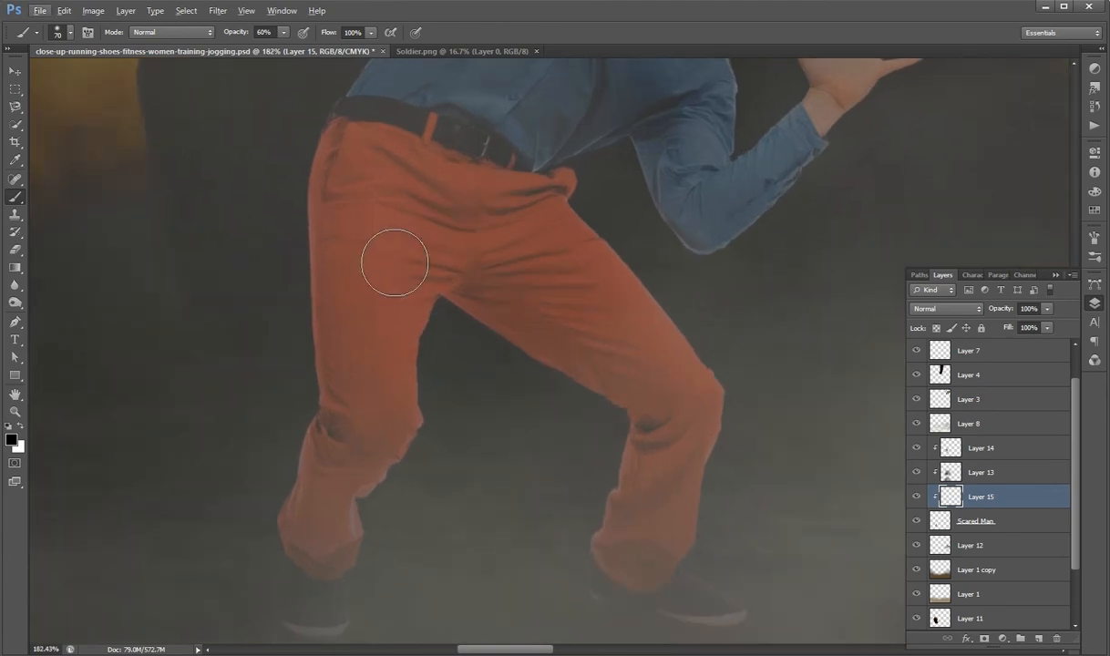
key("i")
left_click(379, 313)
scroll(377, 278, "down", 1)
key("b")
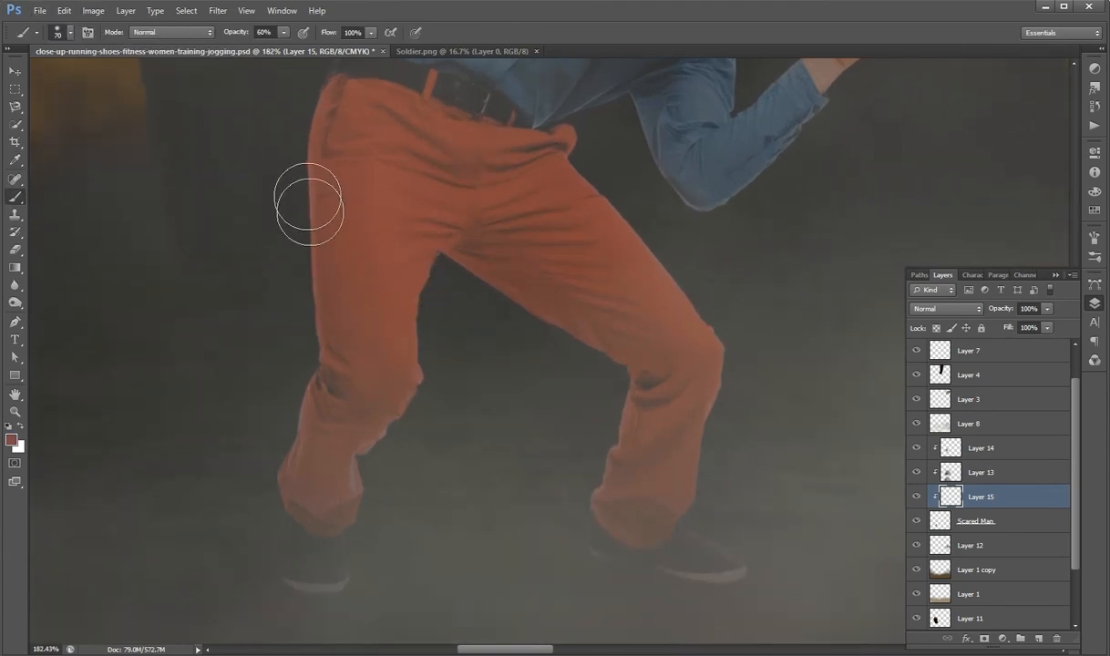
left_click_drag(287, 310, 288, 409)
left_click_drag(271, 460, 255, 492)
mouse_move(457, 392)
left_mouse_down()
mouse_move(440, 333)
mouse_move(442, 401)
mouse_move(421, 428)
left_mouse_up()
left_click(382, 484)
left_click(392, 488)
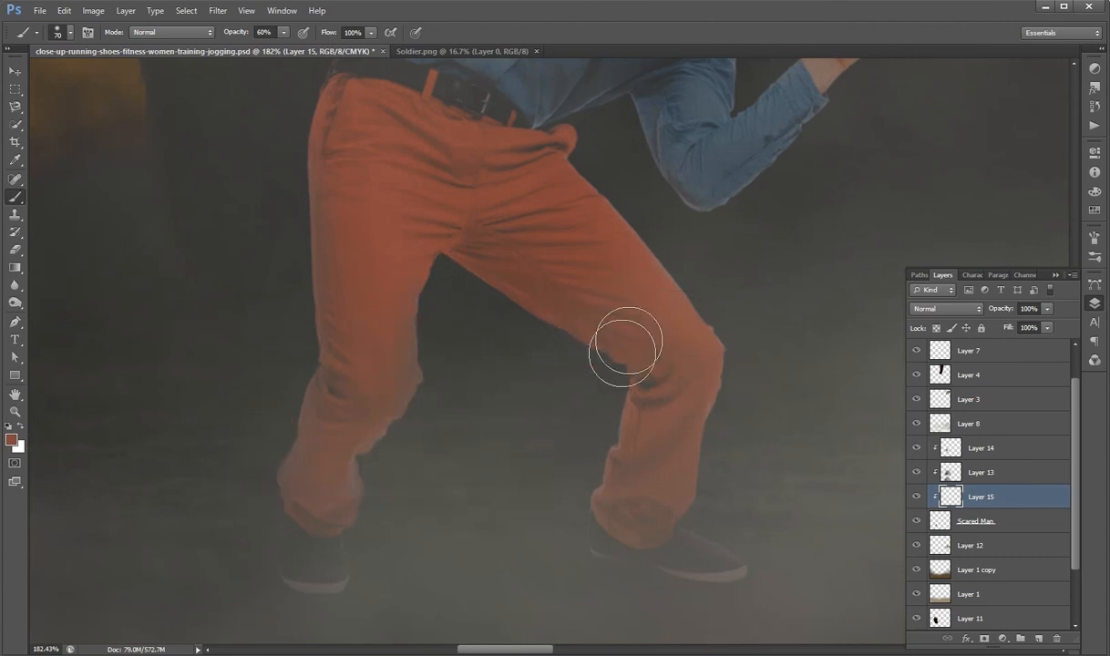
Step: Resample the trouser colour, paint over the light fringes along the edges of the right trouser leg, and save the document
left_click(585, 211)
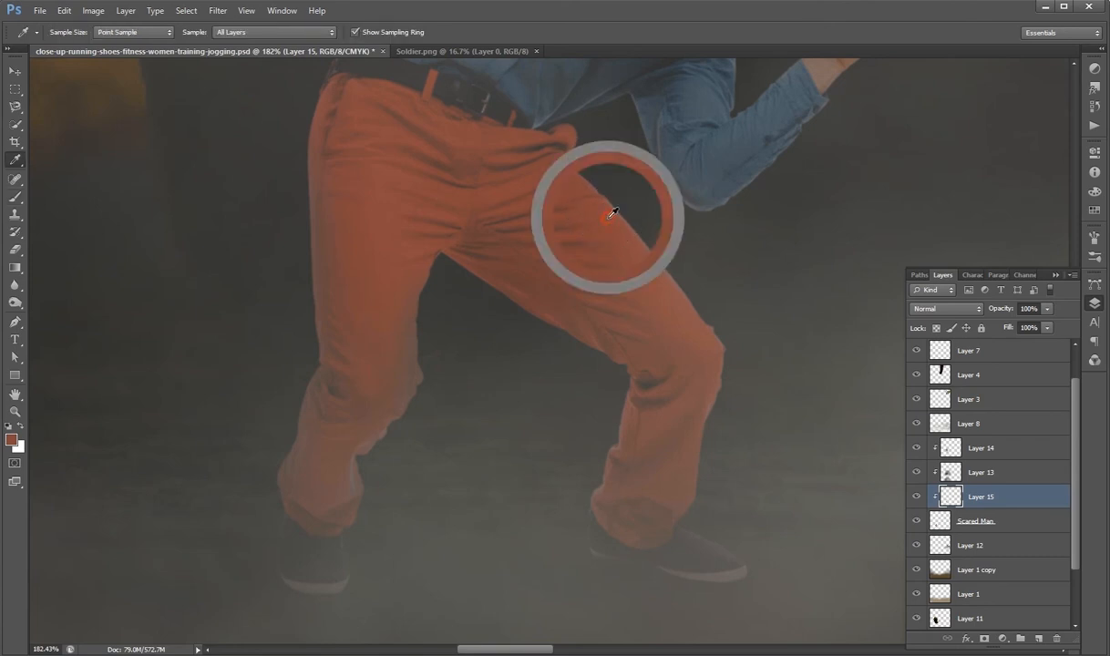
left_click(591, 152)
left_click(615, 187)
left_click(718, 304)
left_click(745, 373)
left_click(742, 416)
left_click(738, 446)
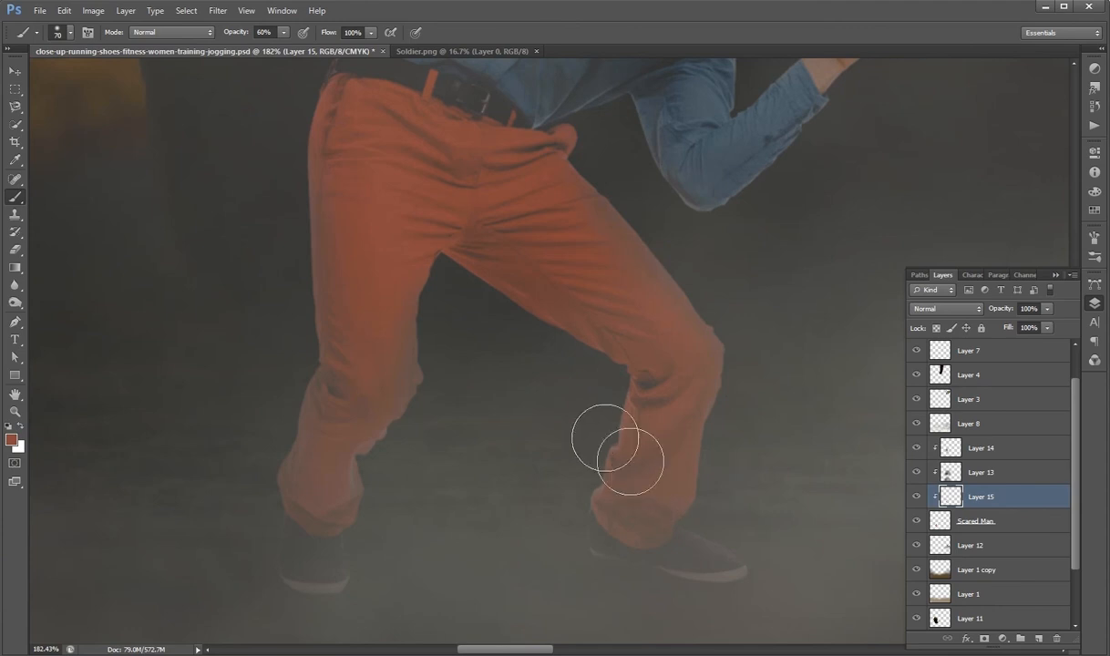
scroll(697, 351, "down", 5)
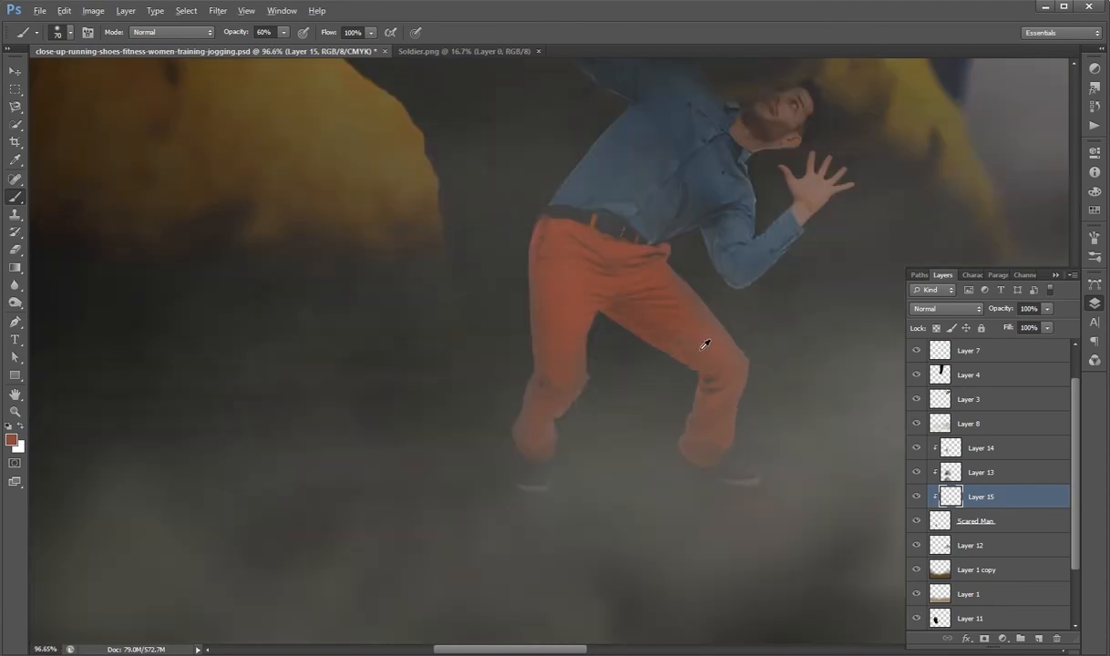
key("v")
scroll(692, 363, "down", 5)
key("ctrl+s")
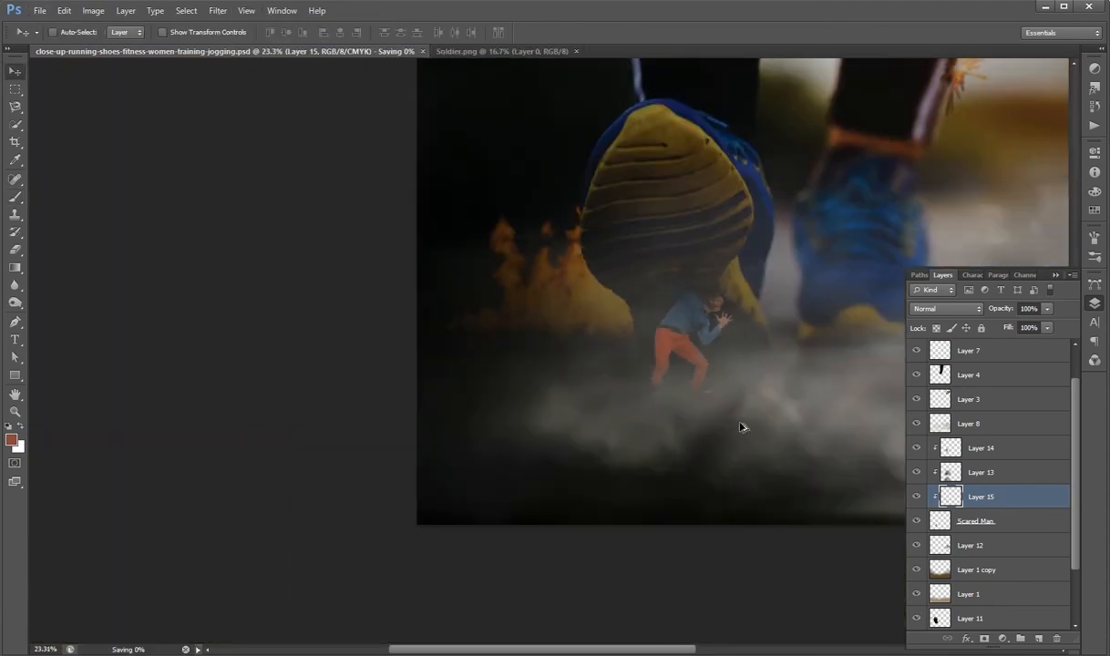
Step: Save the document and remove the hidden clipped Layer 14 from above the Scared Man layer
scroll(684, 527, "up", 1)
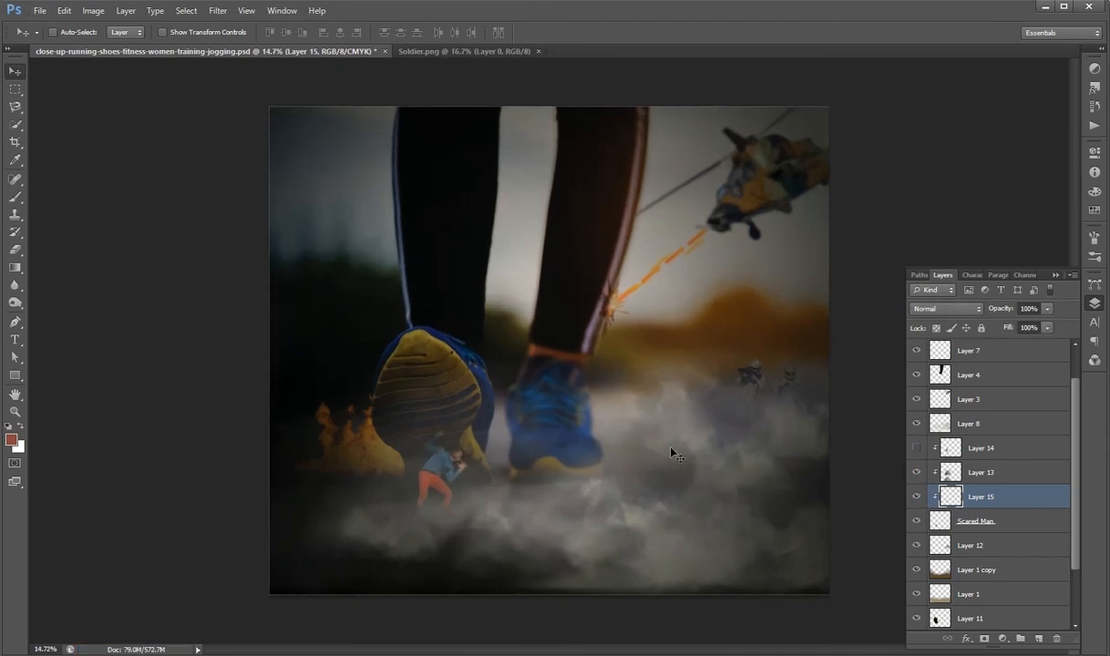
key("ctrl+s")
scroll(671, 452, "down", 2)
left_click_drag(958, 481, 935, 430)
Step: Apply Brightness/Contrast to the Scared Man layer with brightness -5 and contrast 100, and save the document
key("b")
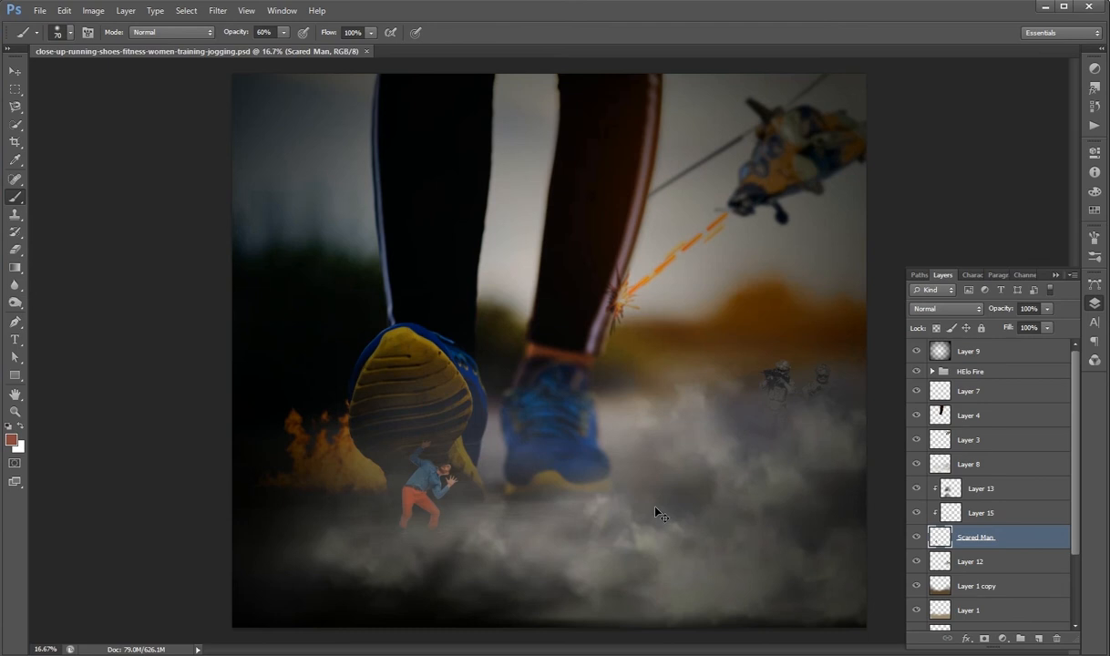
left_click(92, 10)
mouse_move(112, 42)
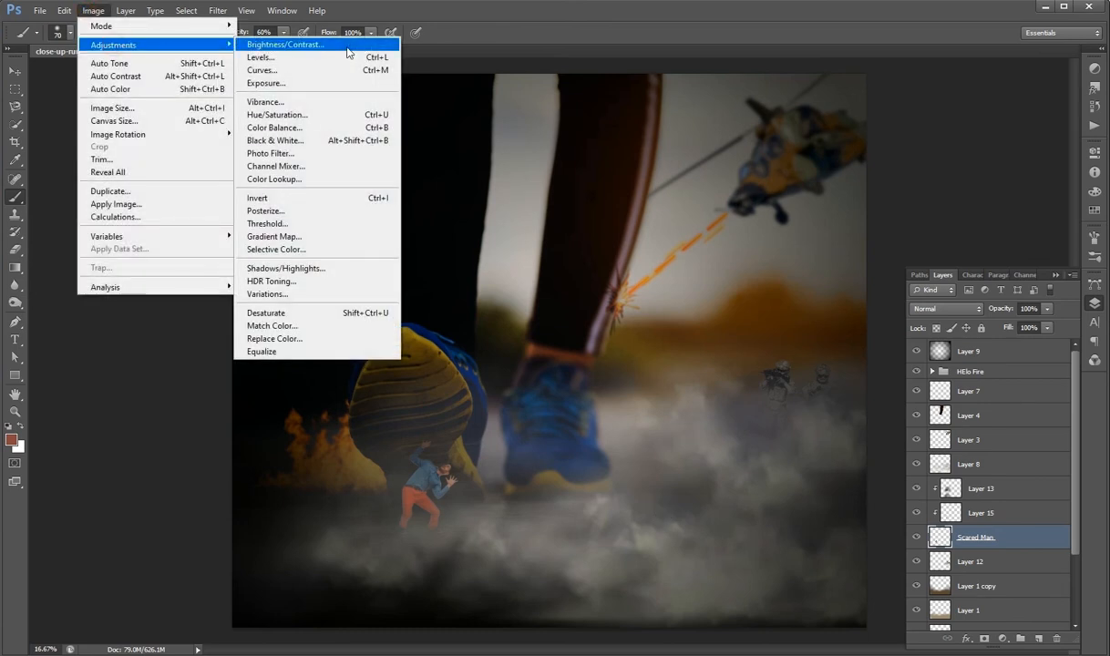
left_click(278, 42)
left_click_drag(726, 410, 791, 407)
left_click_drag(725, 379, 722, 378)
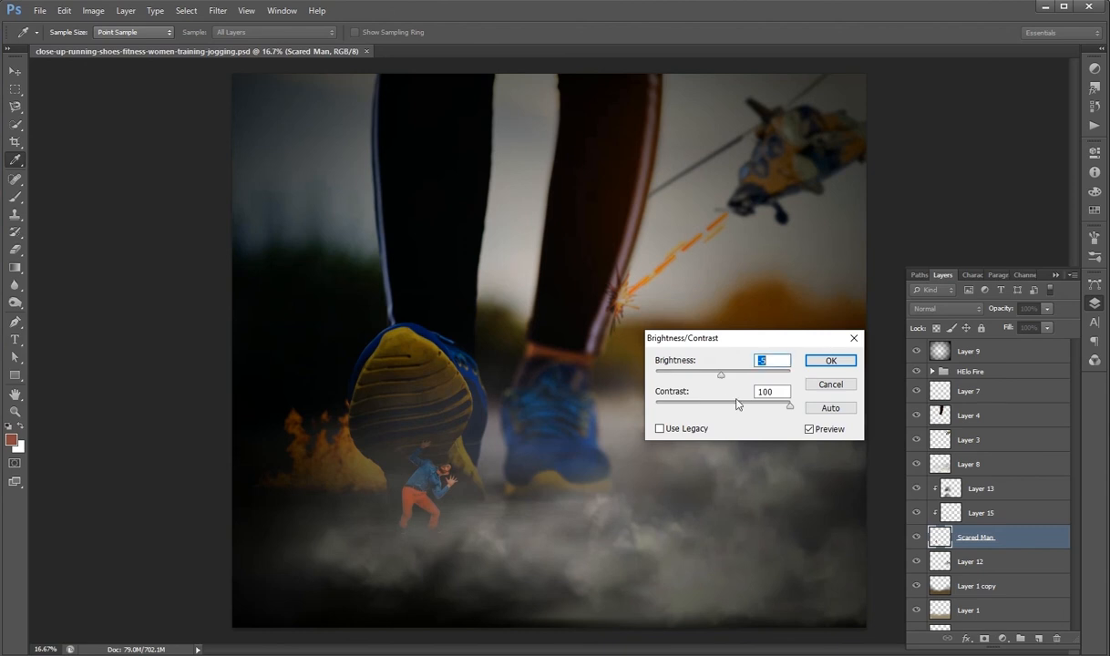
key("Return")
key("b")
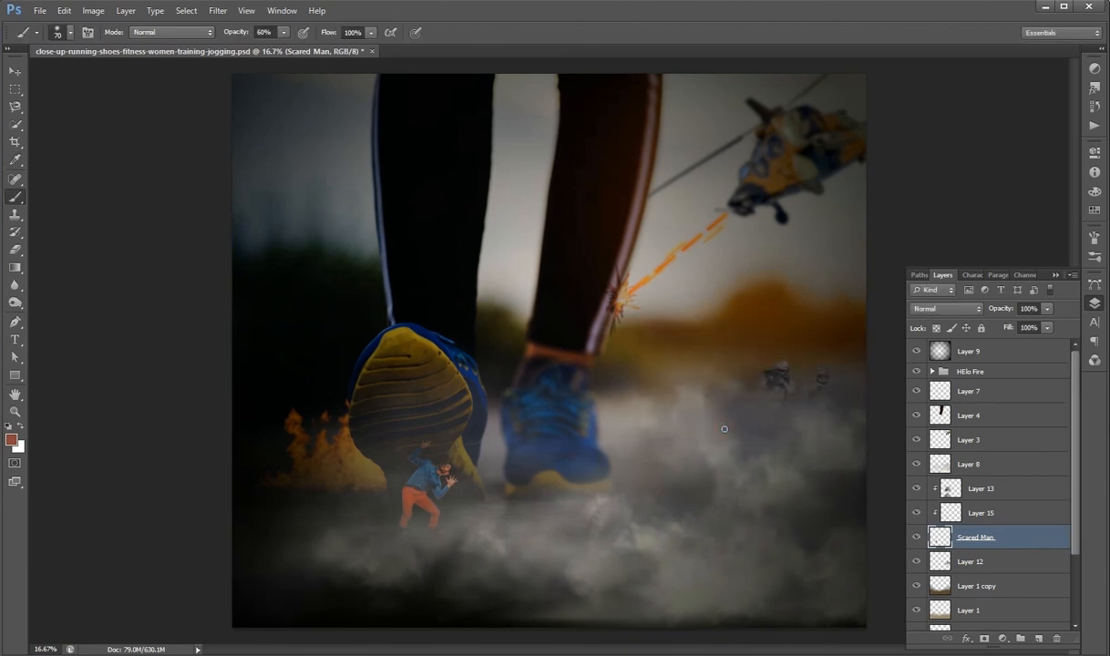
key("v")
key("ctrl+s")
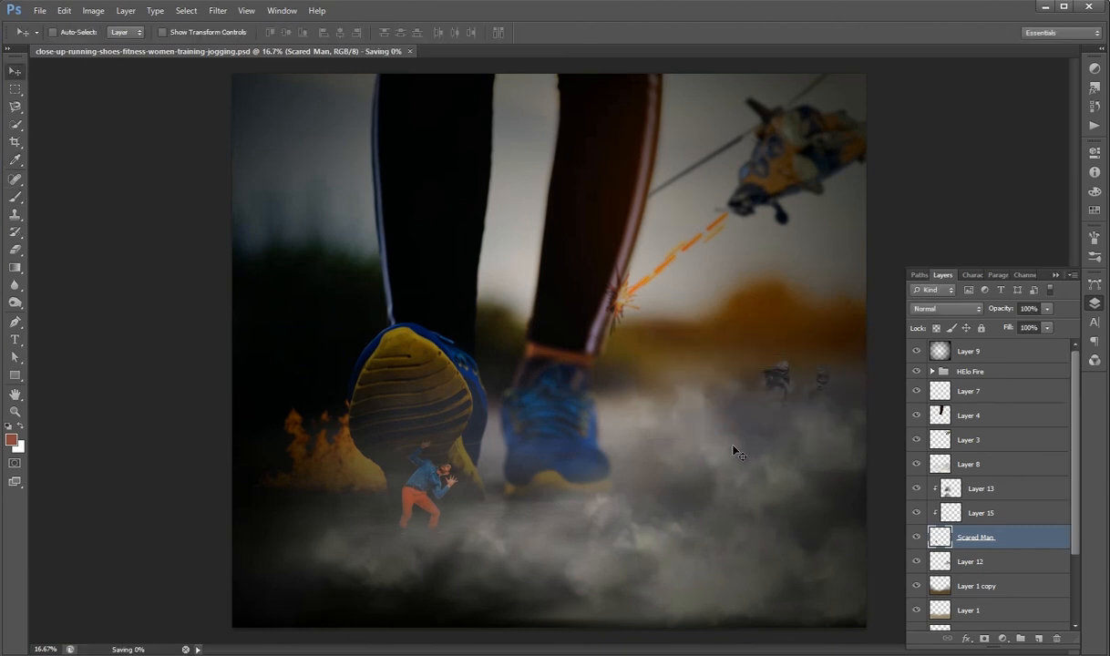
Step: Add a 75% Multiply drop shadow to Layer 7 with angle -27°, distance 45 px and size about 21 px, and compare it on and off
left_click(969, 351)
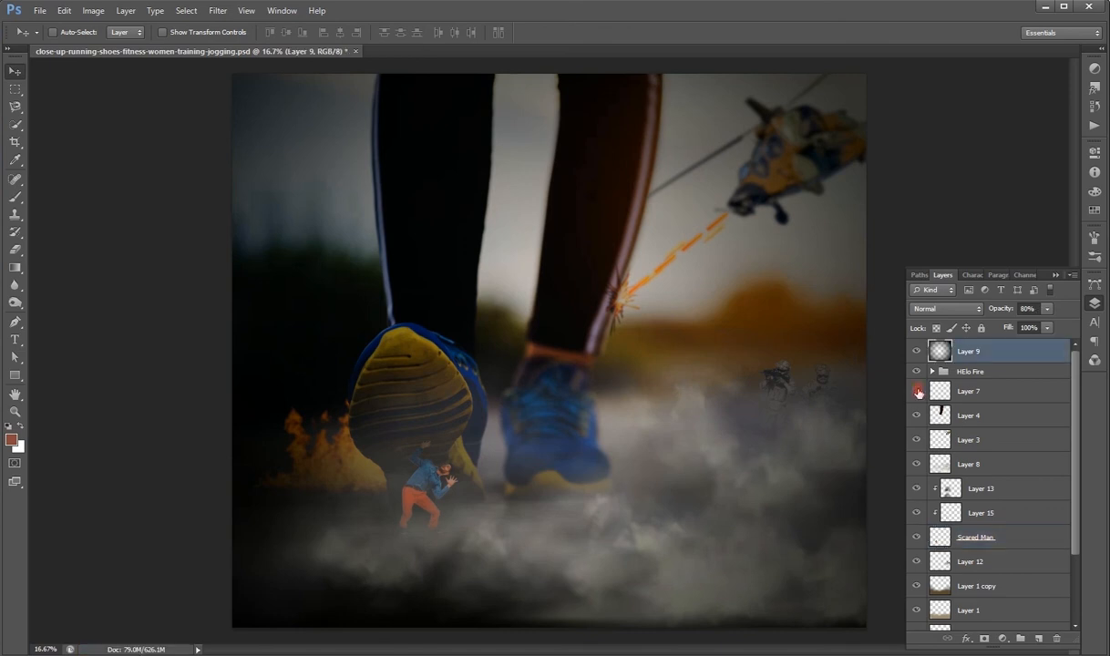
double_click(1037, 394)
left_click_drag(600, 289, 278, 217)
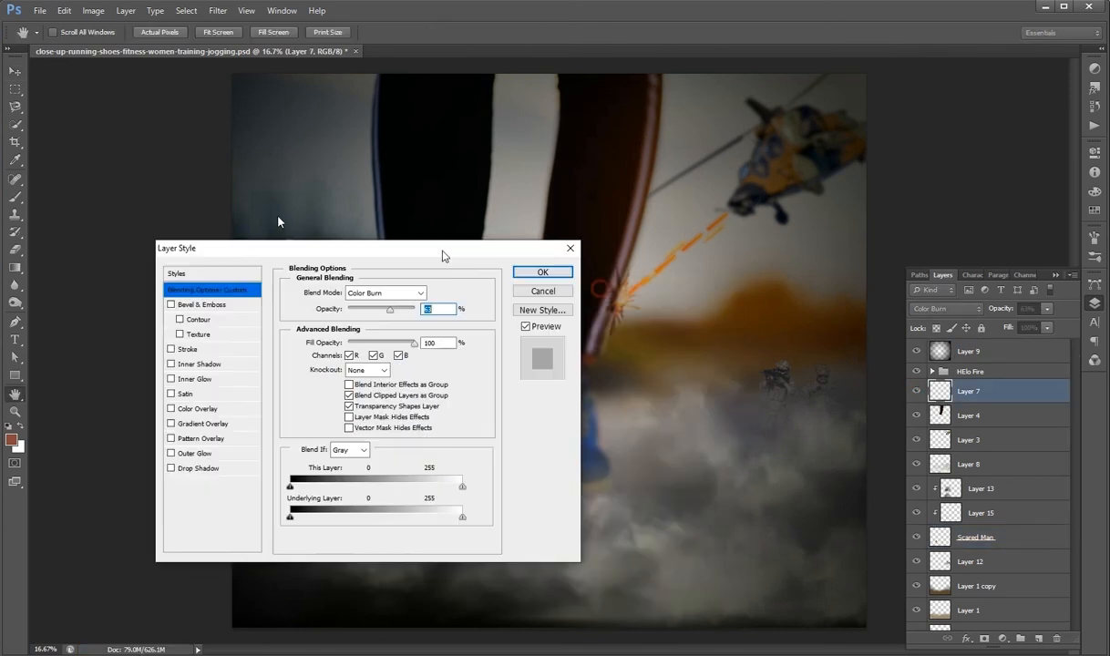
left_click_drag(444, 256, 268, 217)
left_click(22, 430)
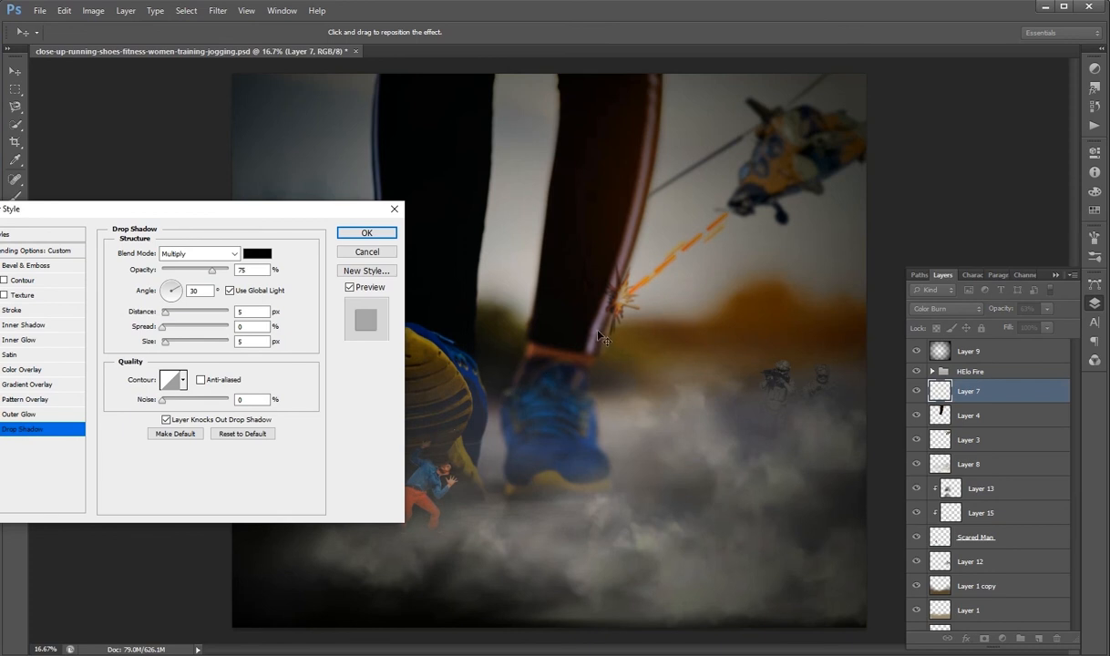
left_click_drag(599, 318, 596, 318)
left_click_drag(172, 345, 179, 346)
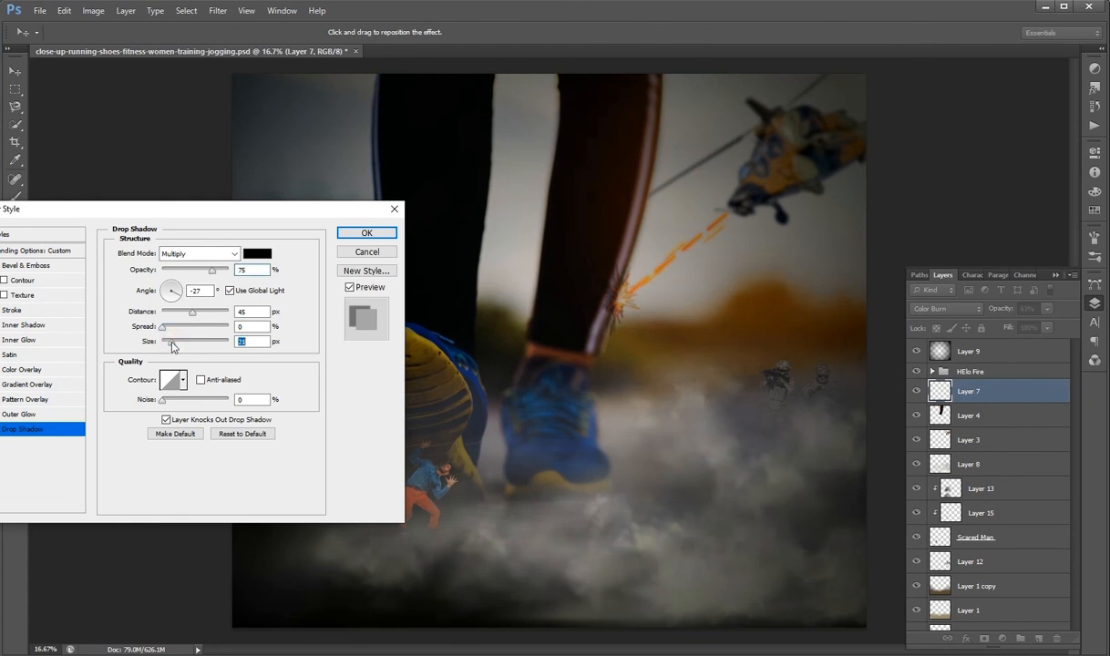
key("Return")
left_click(957, 423)
left_click(956, 423)
left_click(1066, 392)
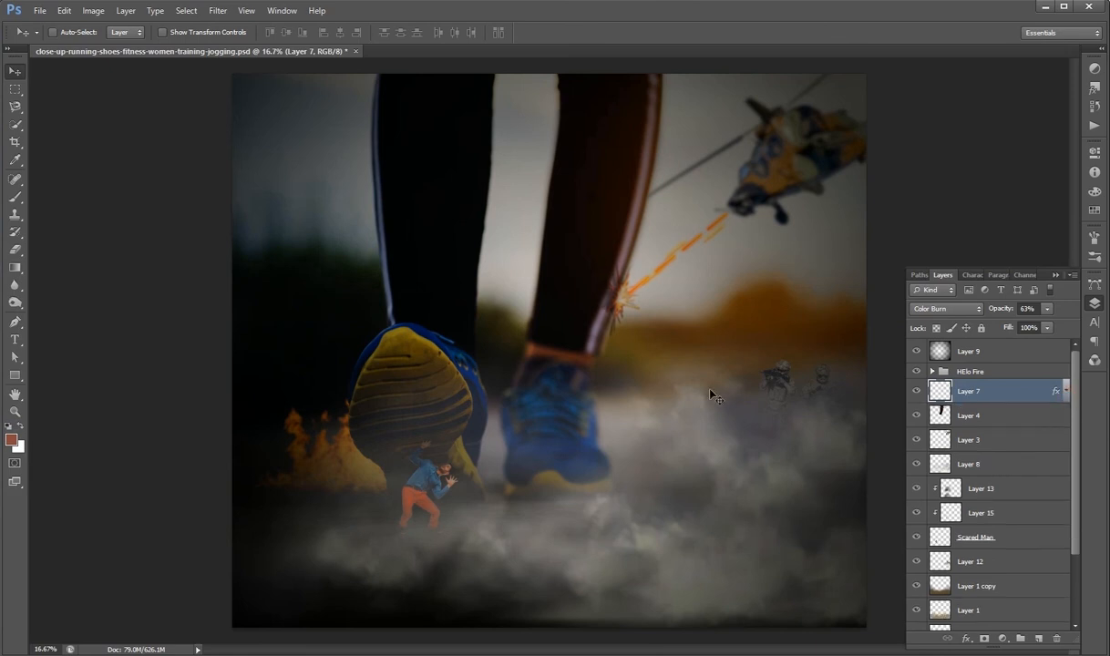
Step: Select Layer 12 below the Scared Man layer and save the document
left_click(976, 537)
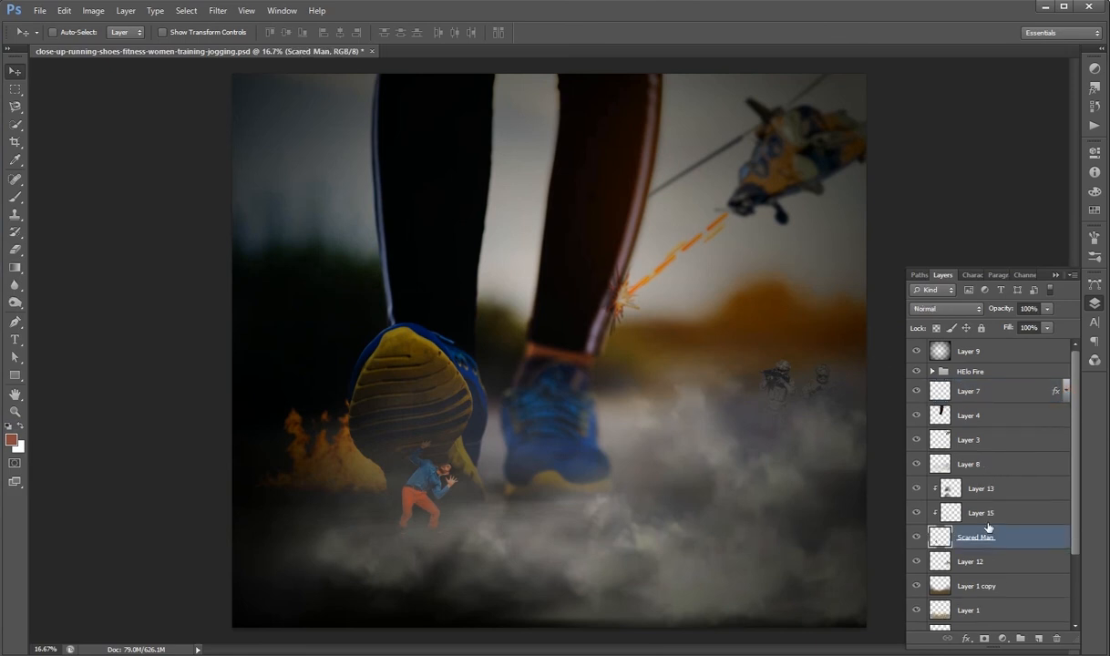
left_click(985, 563)
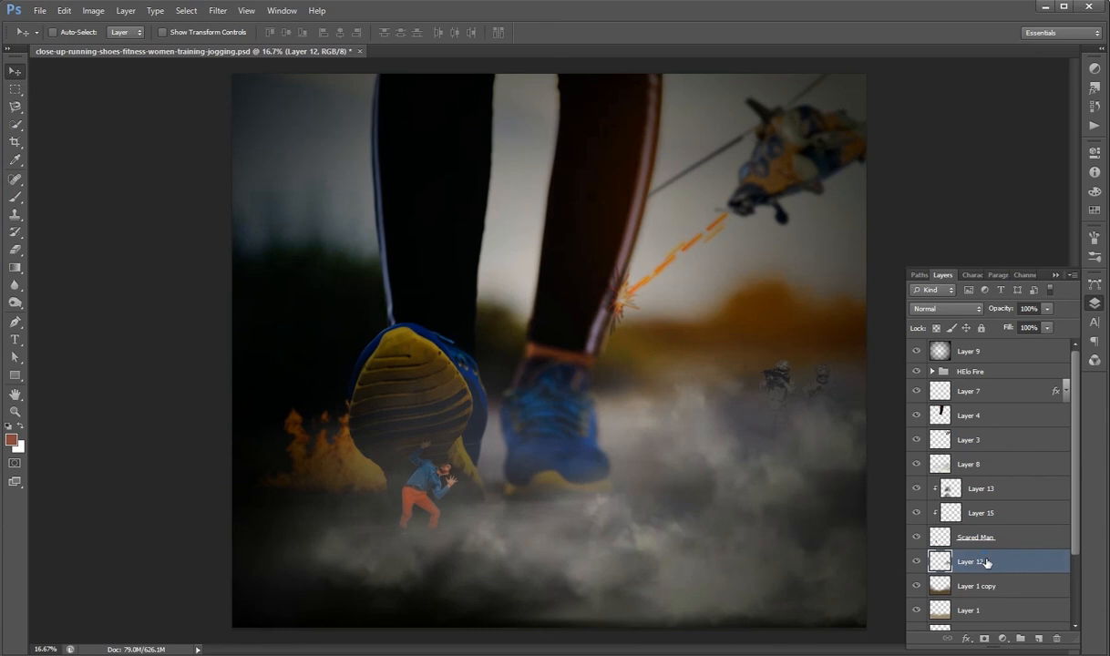
key("ctrl+s")
Step: Strengthen the contrast and adjust the brightness of the flames on Layer 10 with Brightness/Contrast
scroll(994, 466, "down", 2)
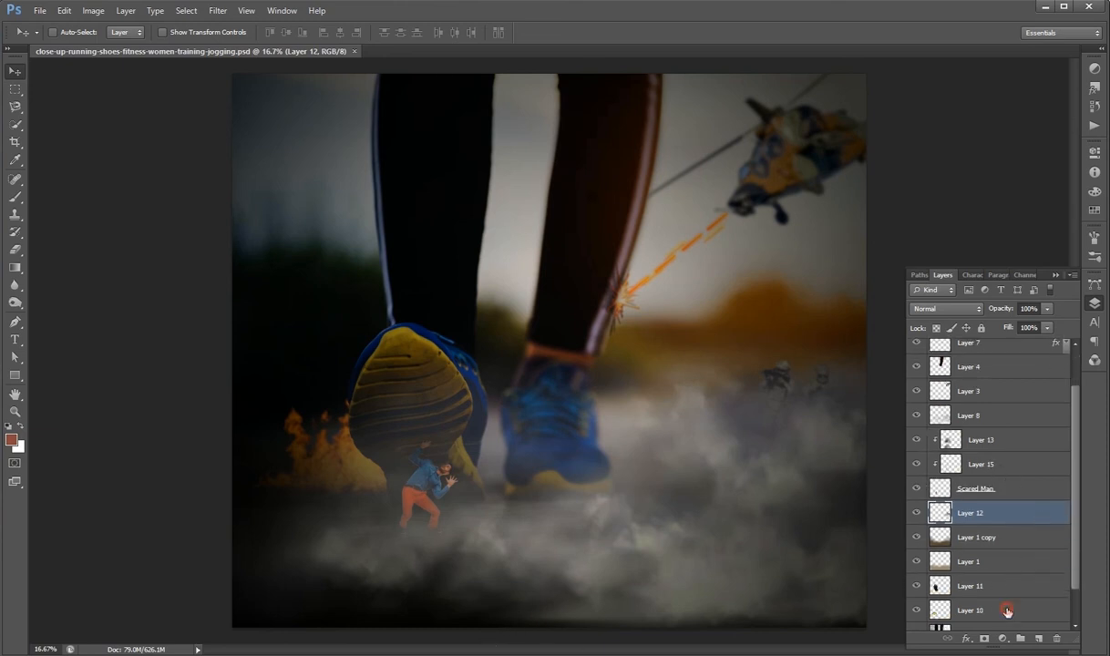
left_click(1007, 610)
left_click(93, 10)
mouse_move(105, 45)
left_click(282, 40)
left_click_drag(612, 208, 687, 246)
mouse_move(623, 213)
left_mouse_down()
mouse_move(592, 203)
mouse_move(615, 211)
left_mouse_up()
key("Return")
key("v")
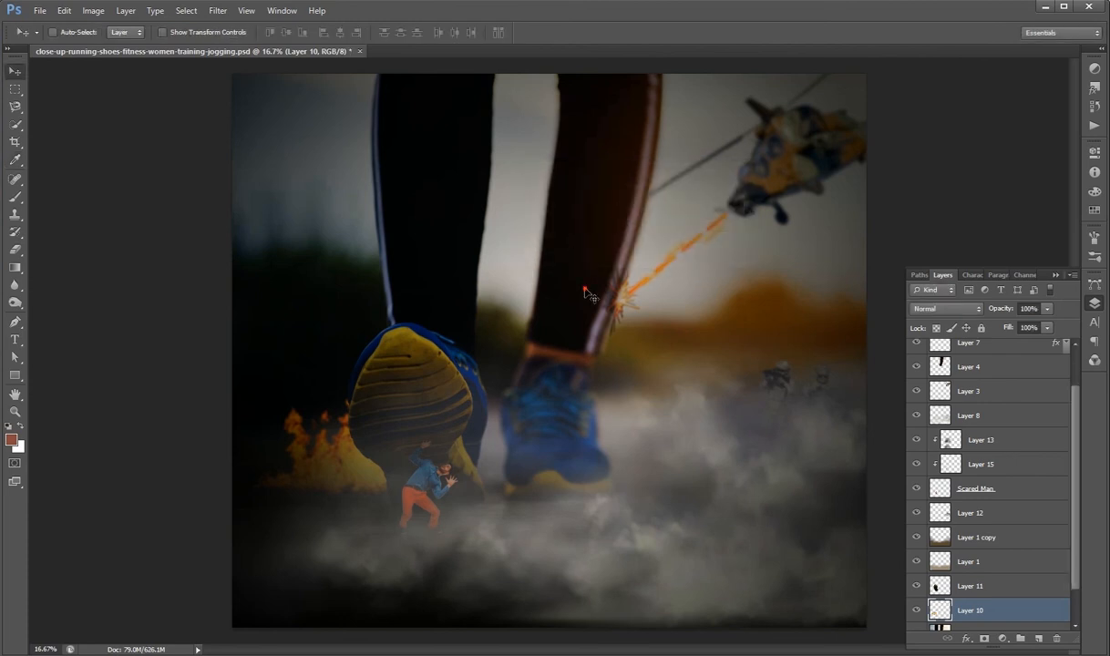